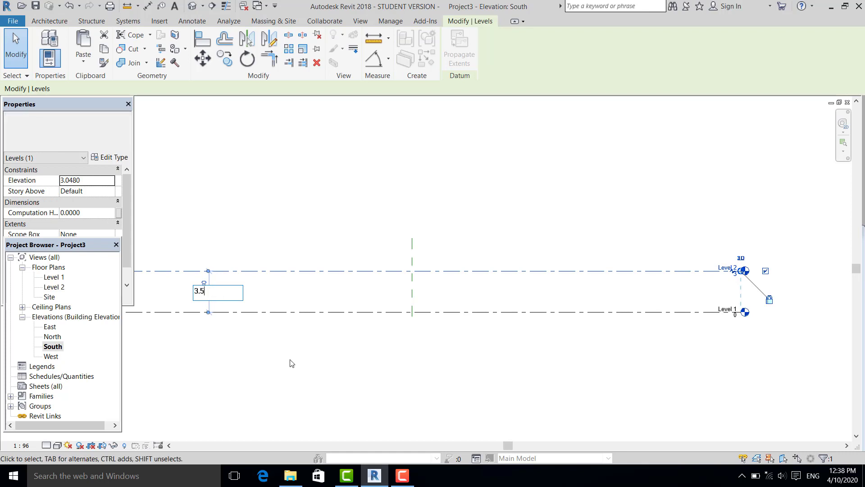
Use Create Similar on Level 2 to stack new levels upward at a 3.5 offset each, up to Level 26.
scroll(386, 378, "down", 2)
left_click(10, 53)
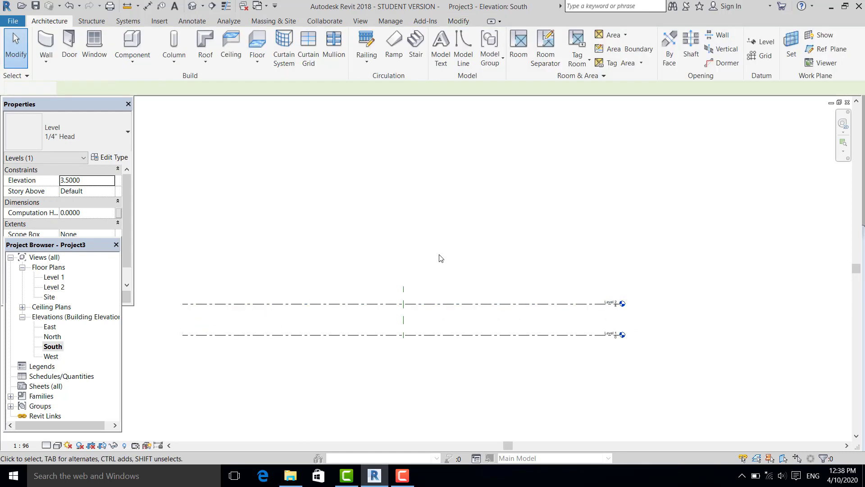
right_click(469, 303)
left_click(513, 158)
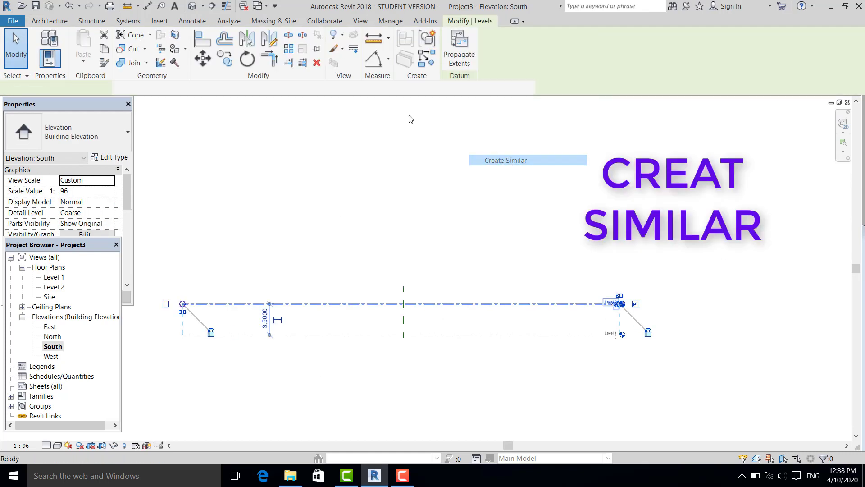
left_click(276, 87)
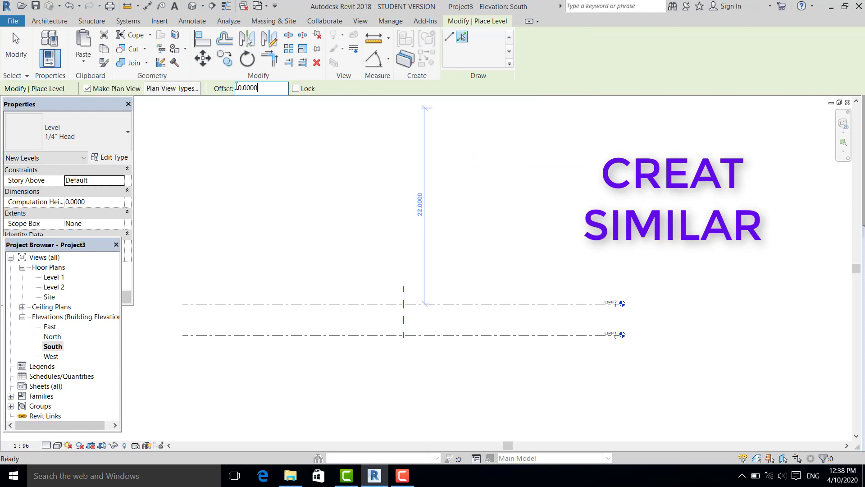
type("3.5")
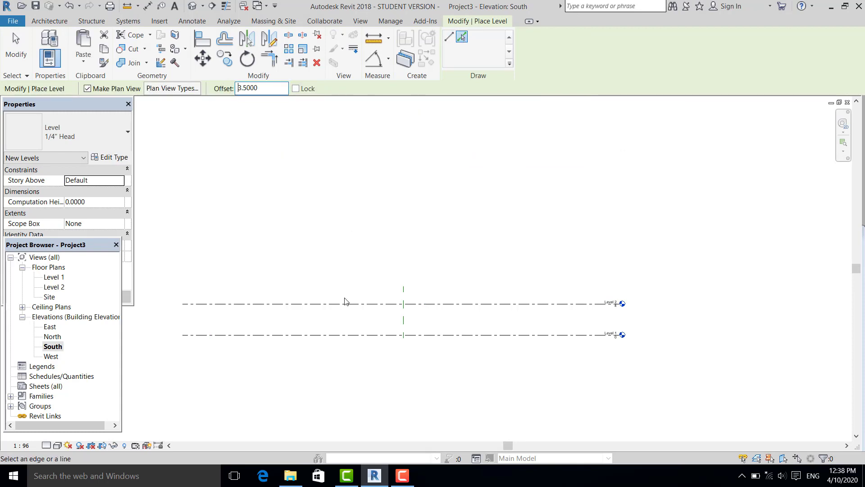
left_click(344, 303)
left_click(347, 272)
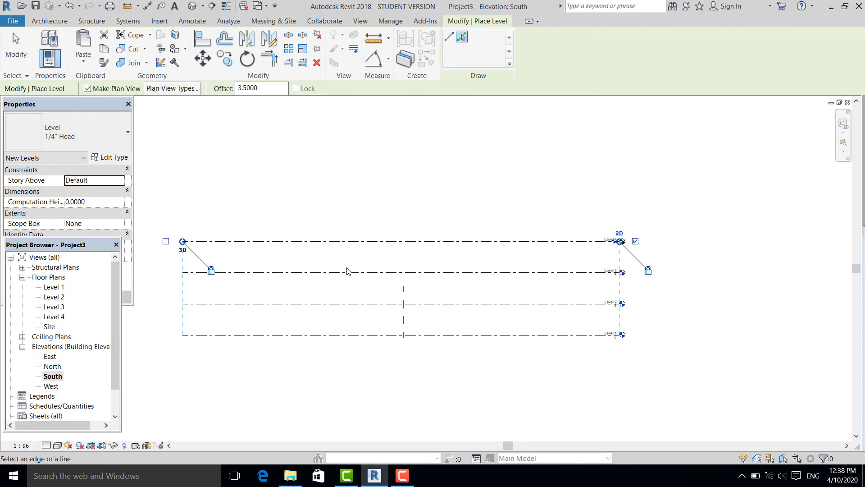
left_click(352, 242)
left_click(358, 209)
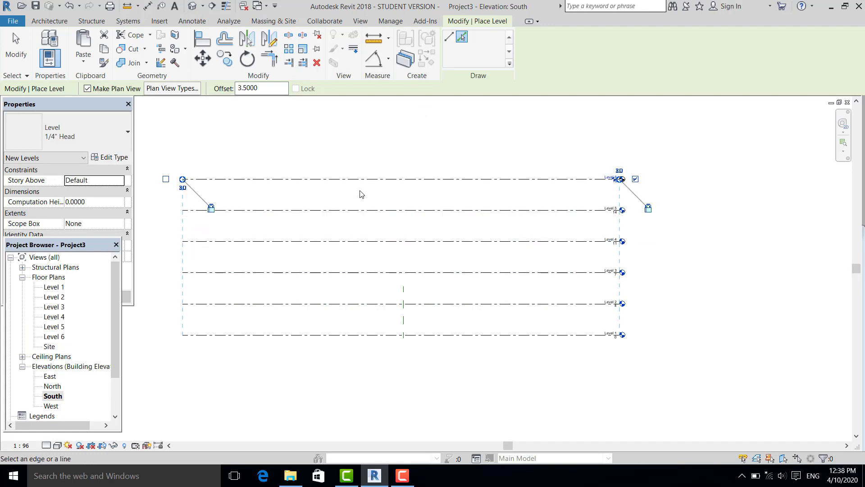
left_click(360, 179)
middle_click_drag(408, 252, 413, 261)
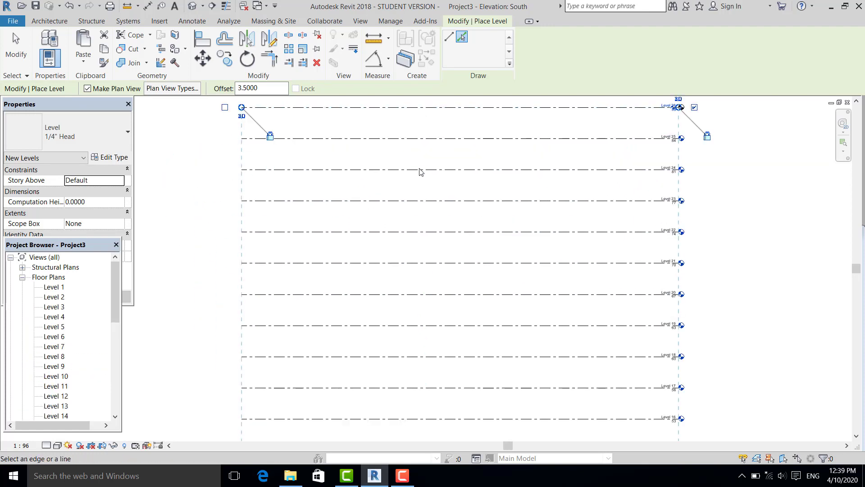
scroll(425, 178, "down", 5)
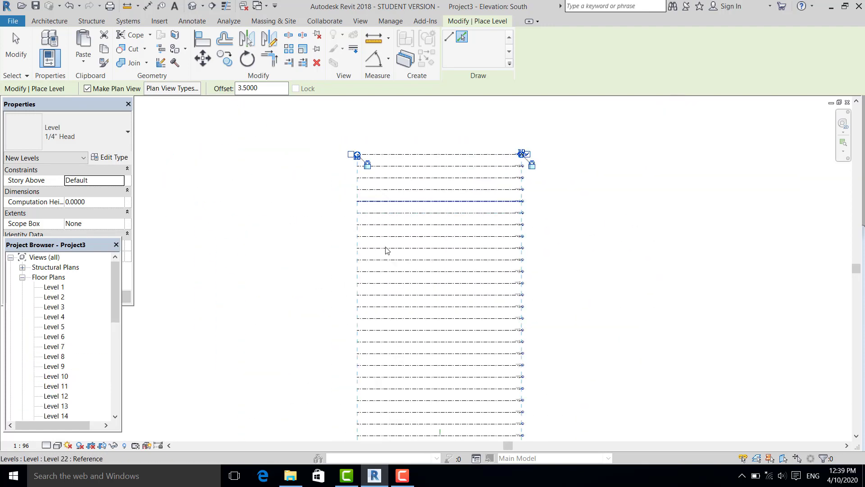
left_click_drag(121, 282, 124, 364)
key("Escape")
key("Escape")
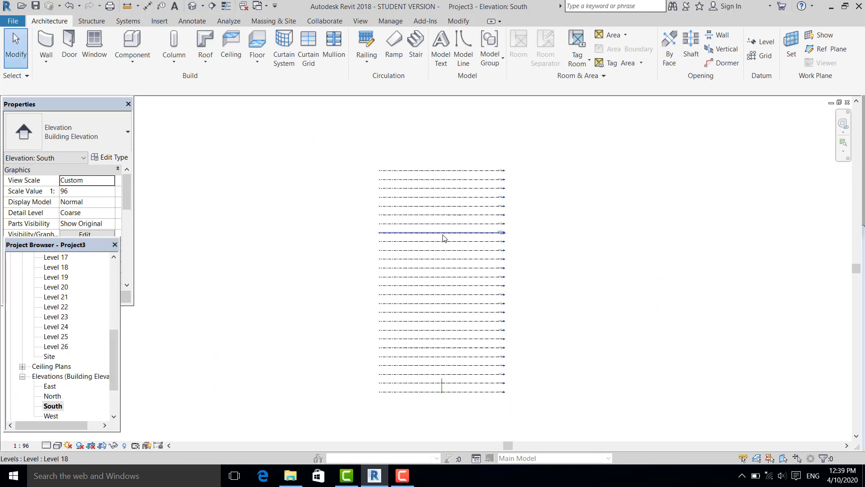
Open the Level 1 floor plan and start an in-place mass, accepting the default name.
scroll(442, 252, "down", 3)
left_click_drag(114, 340, 114, 270)
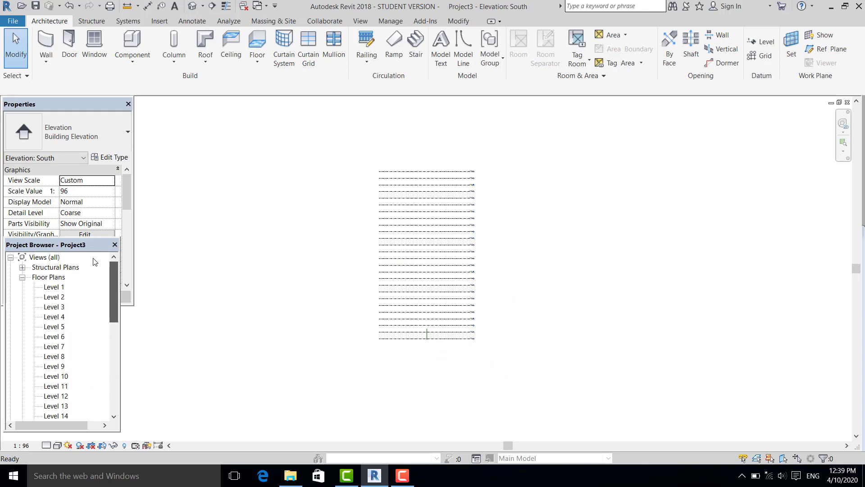
double_click(55, 287)
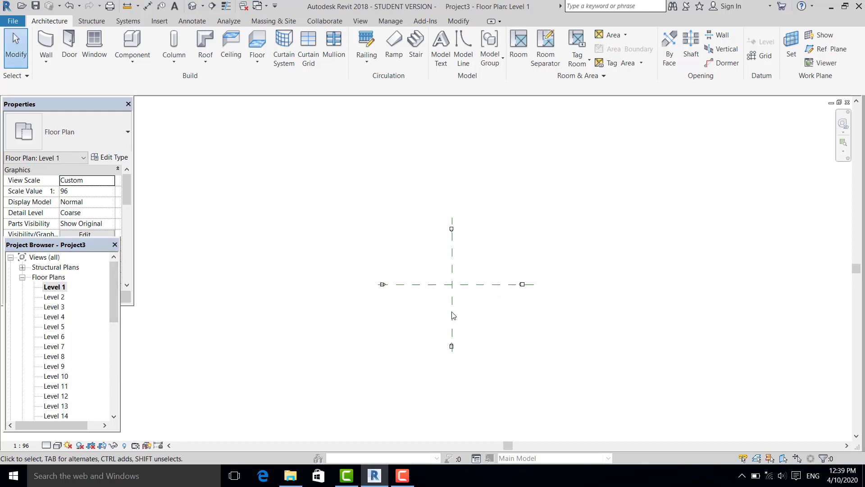
scroll(492, 306, "up", 2)
middle_click_drag(492, 315, 434, 297)
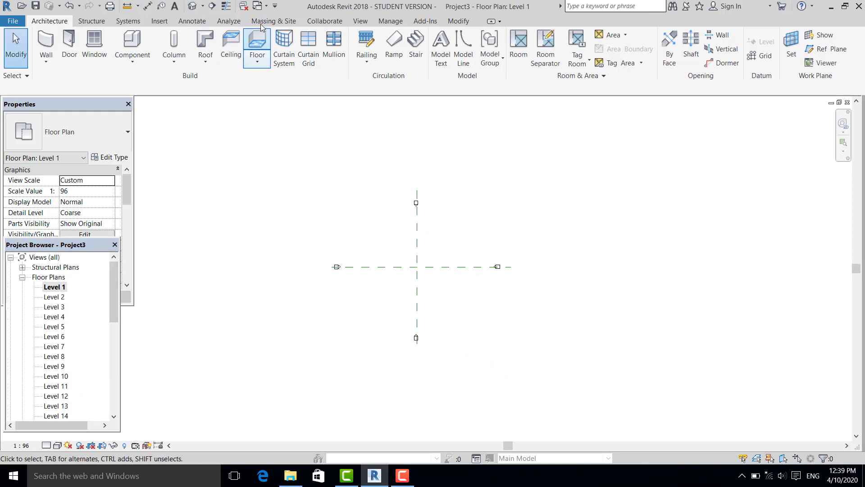
left_click(274, 21)
left_click(125, 54)
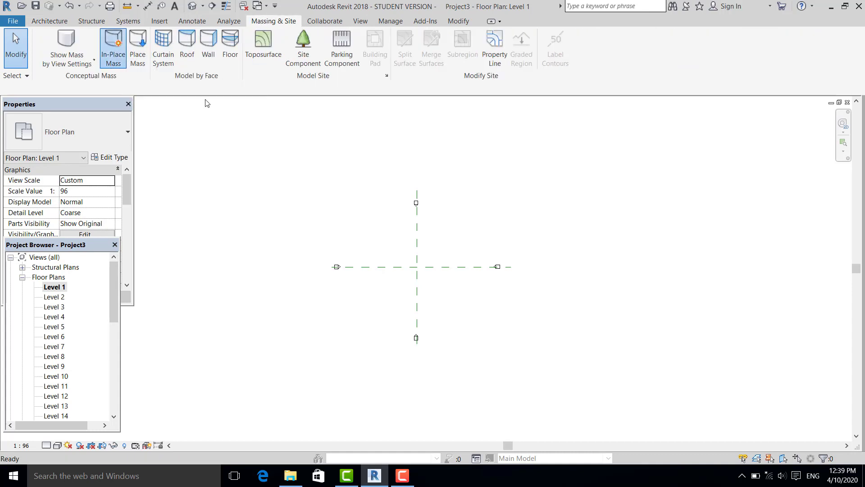
left_click(432, 257)
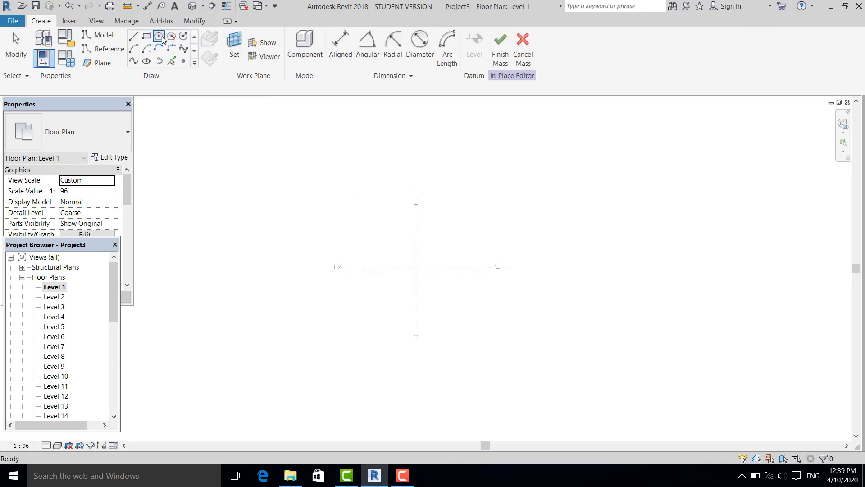
Draw a circle of radius 9 on Level 1, centred on the intersection of the two reference planes.
scroll(456, 330, "up", 2)
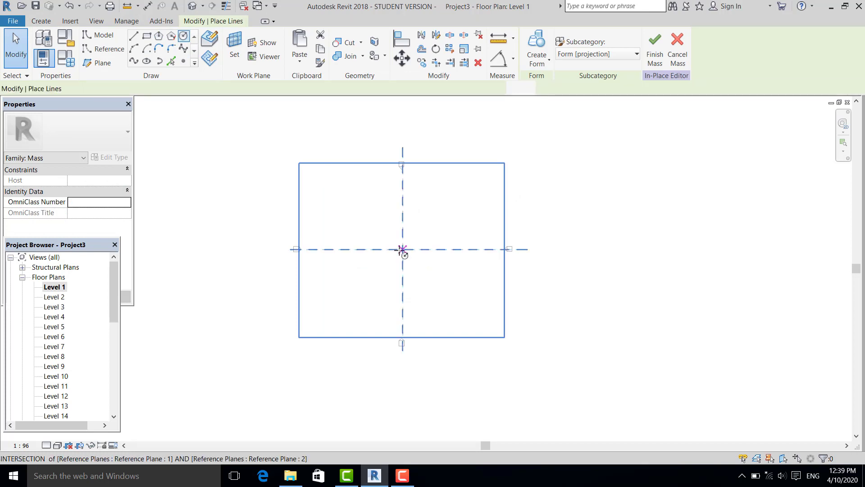
left_click(402, 249)
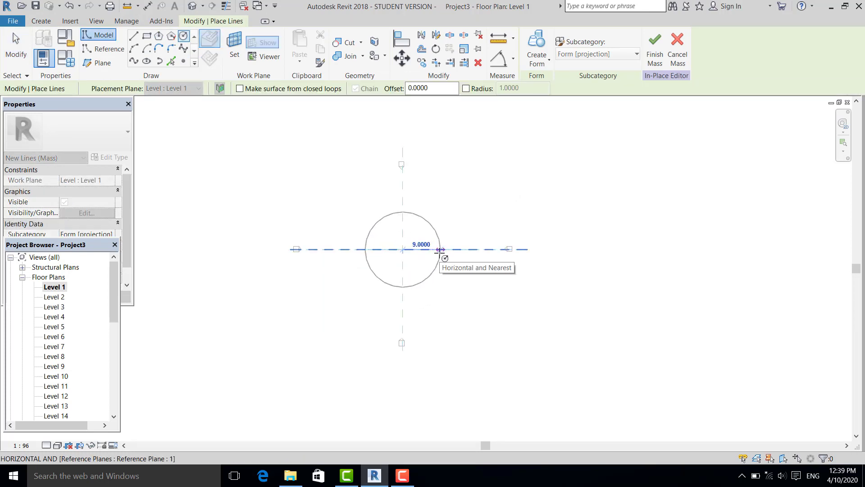
left_click(440, 250)
key("Escape")
key("Escape")
scroll(277, 259, "down", 1)
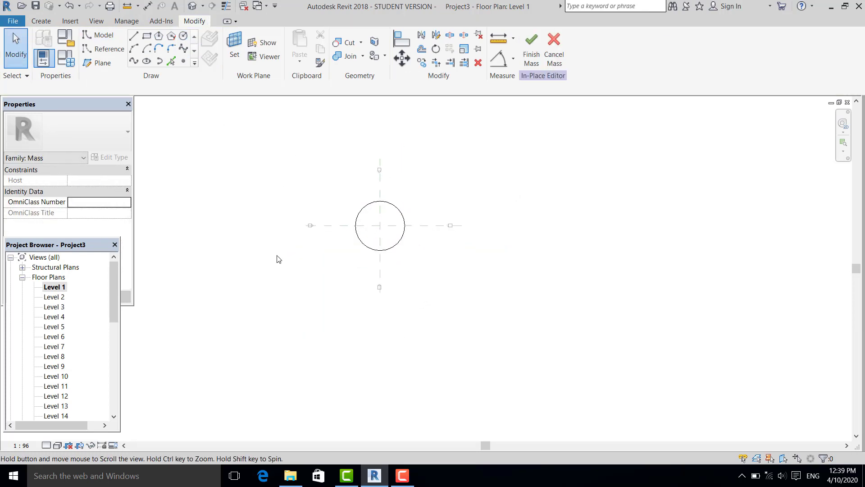
Open the Level 14 floor plan and set its view range top, bottom and view depth level to Unlimited.
scroll(70, 359, "down", 2)
double_click(66, 367)
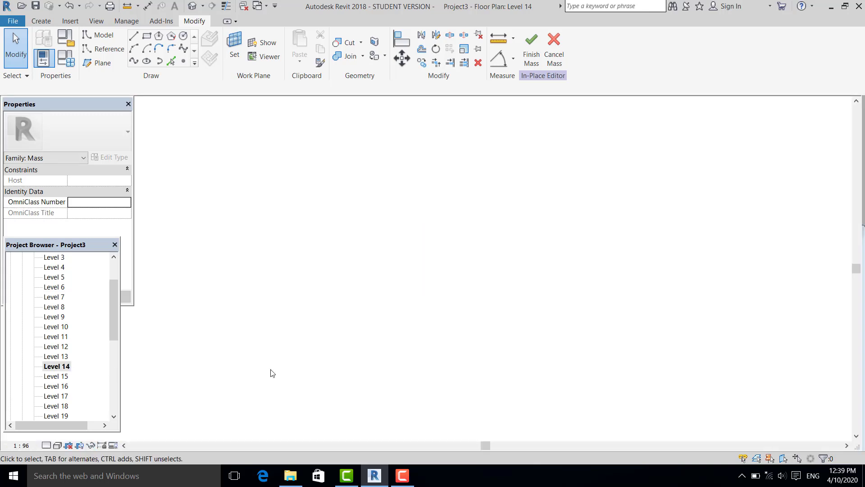
key("v")
key("r")
scroll(353, 261, "up", 3)
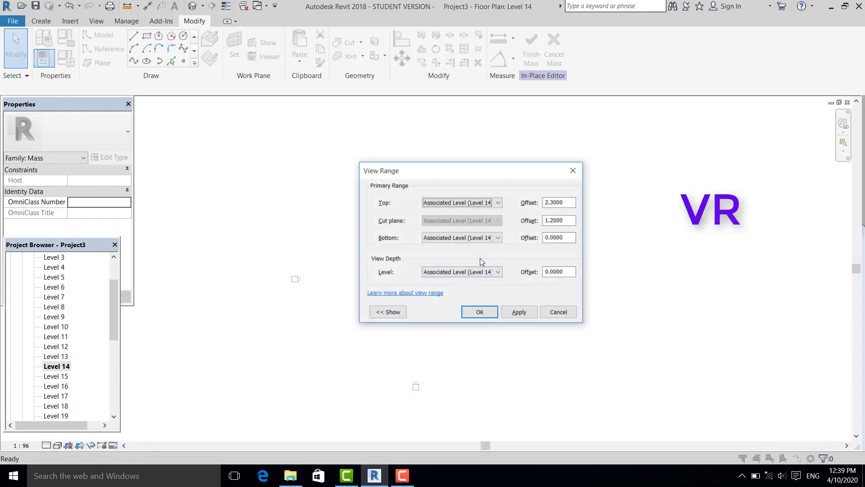
left_click(498, 203)
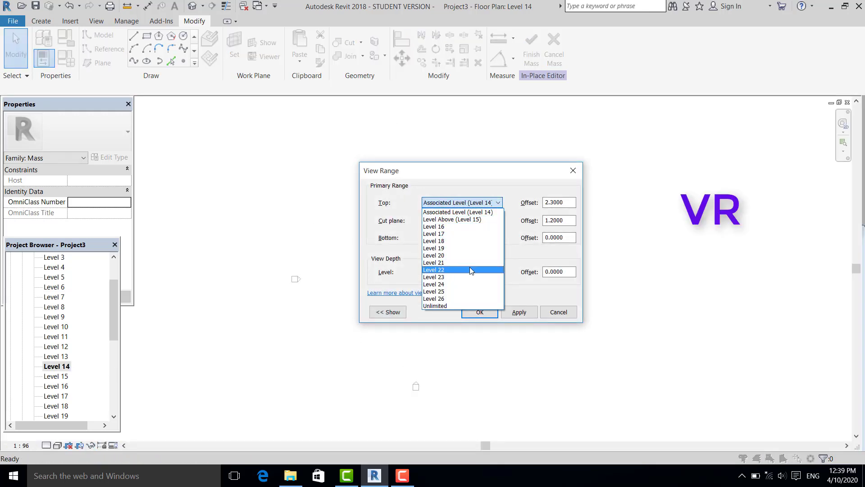
left_click(469, 305)
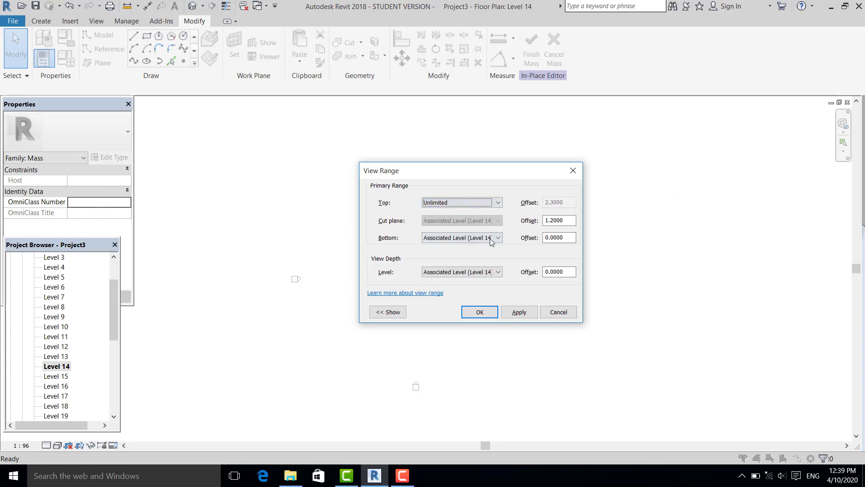
left_click(498, 237)
left_click(461, 343)
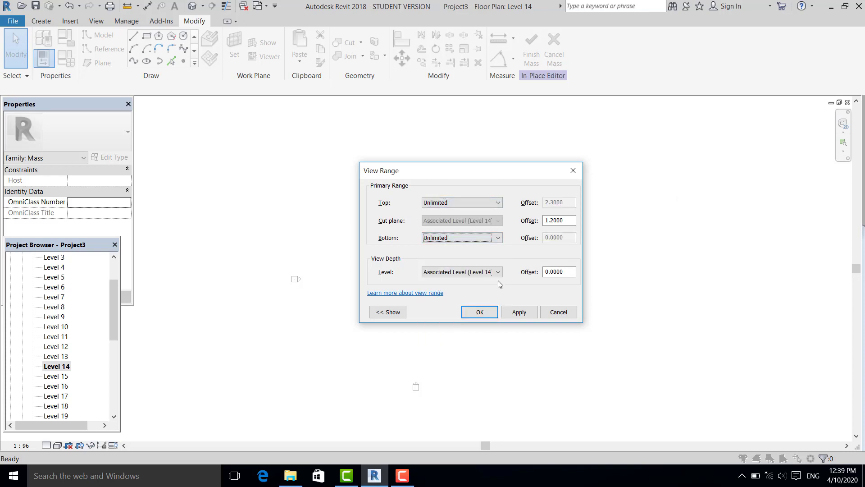
left_click(487, 272)
left_click(466, 382)
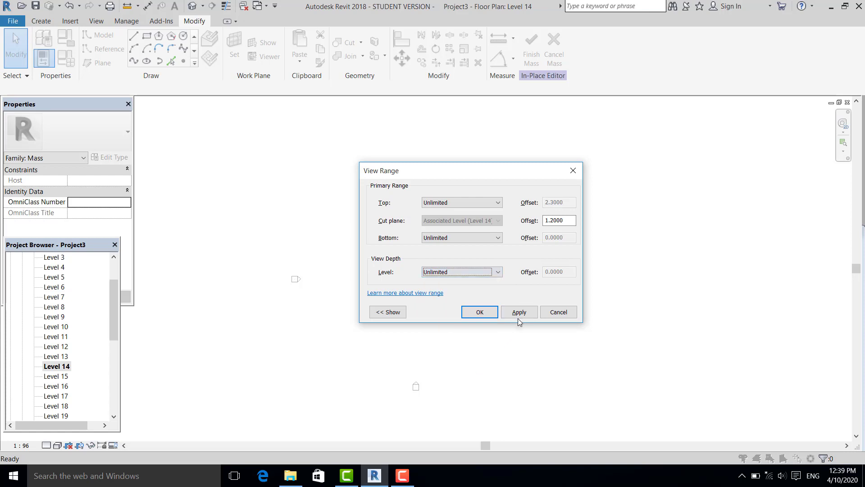
left_click(480, 312)
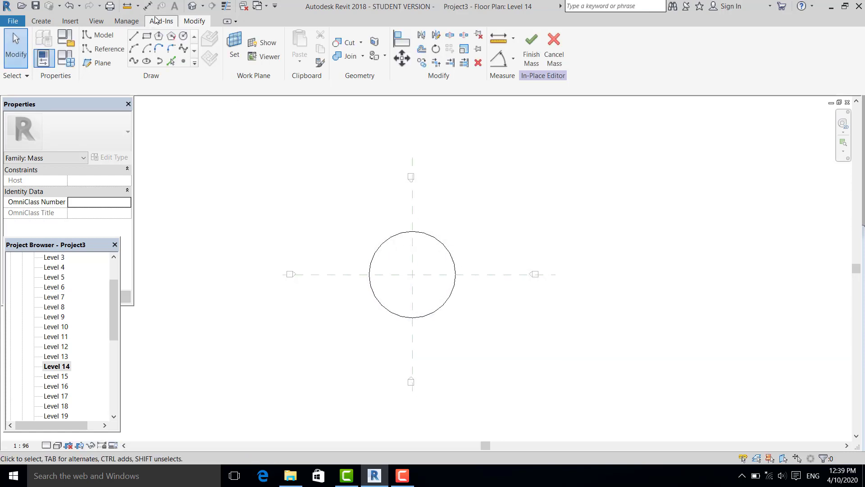
Draw a circle of radius 11 on Level 14, centred on the reference plane intersection.
left_click(183, 37)
left_click(412, 274)
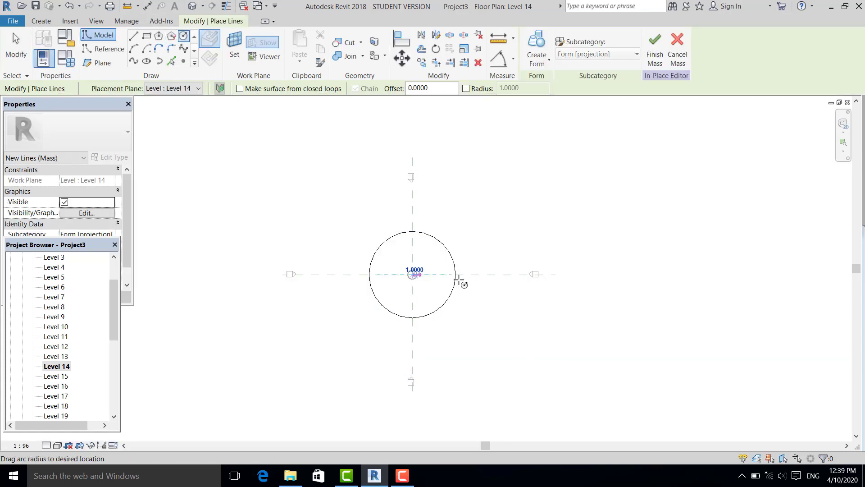
left_click(466, 274)
key("Escape")
key("Escape")
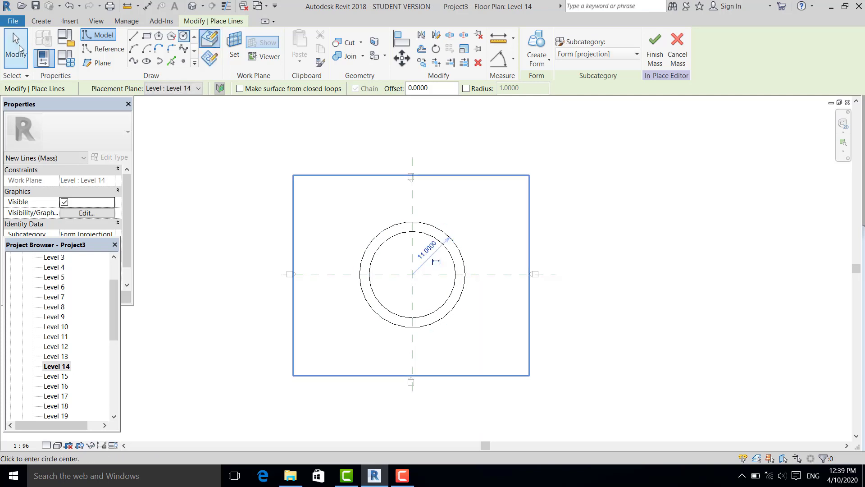
Open the Level 26 floor plan and set its view range top, bottom and view depth level to Unlimited.
left_click_drag(117, 298, 118, 338)
scroll(65, 372, "down", 1)
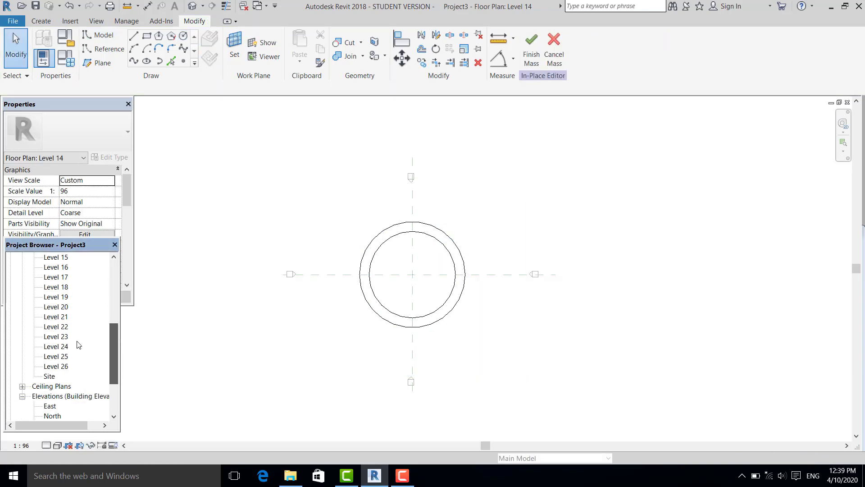
double_click(56, 366)
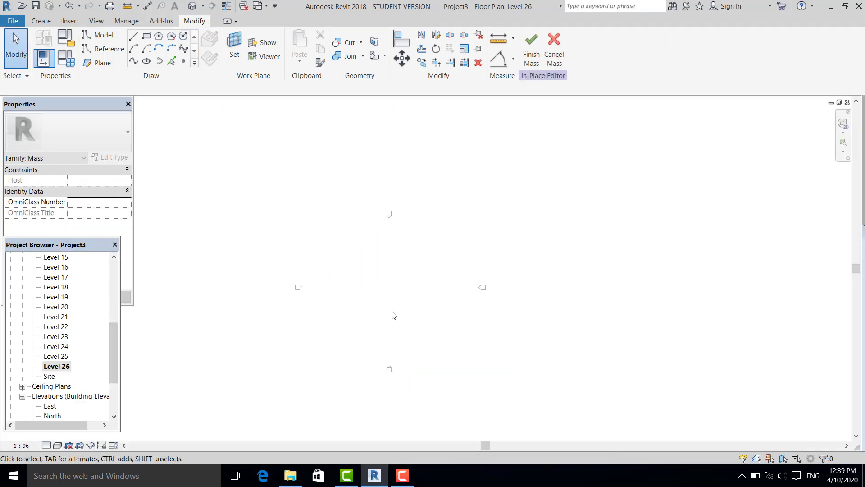
key("v")
key("r")
left_click(498, 202)
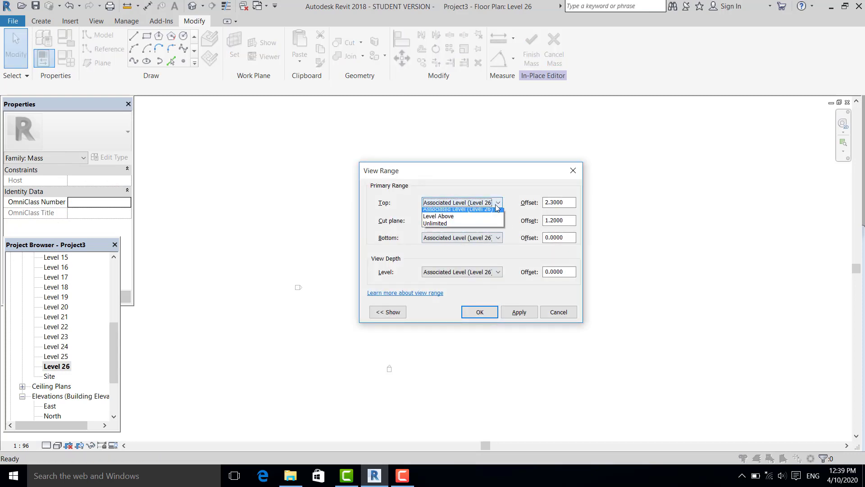
left_click(474, 226)
left_click(500, 239)
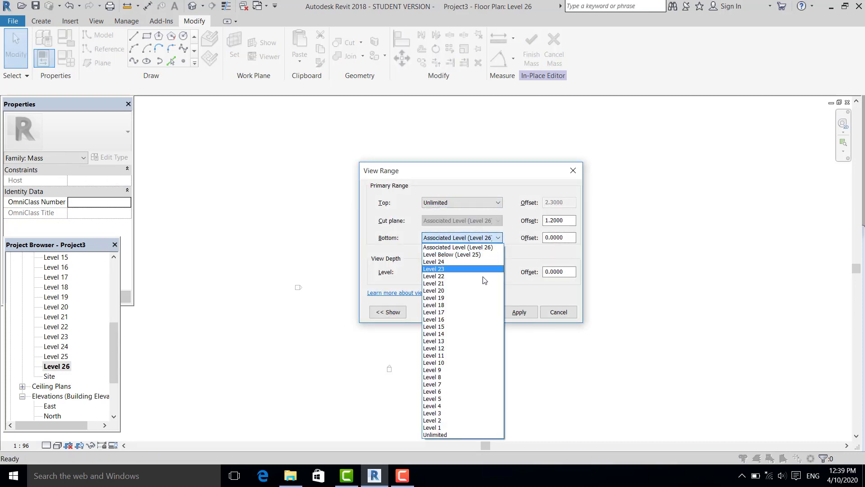
left_click(482, 438)
left_click(498, 272)
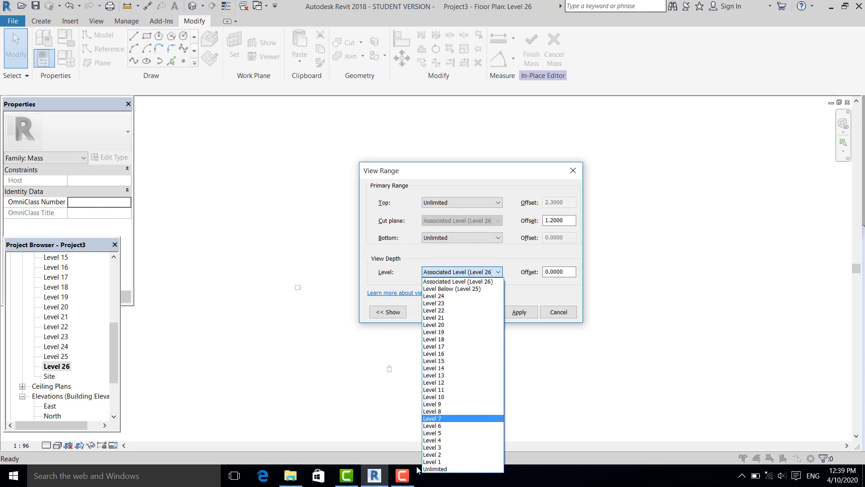
left_click(434, 469)
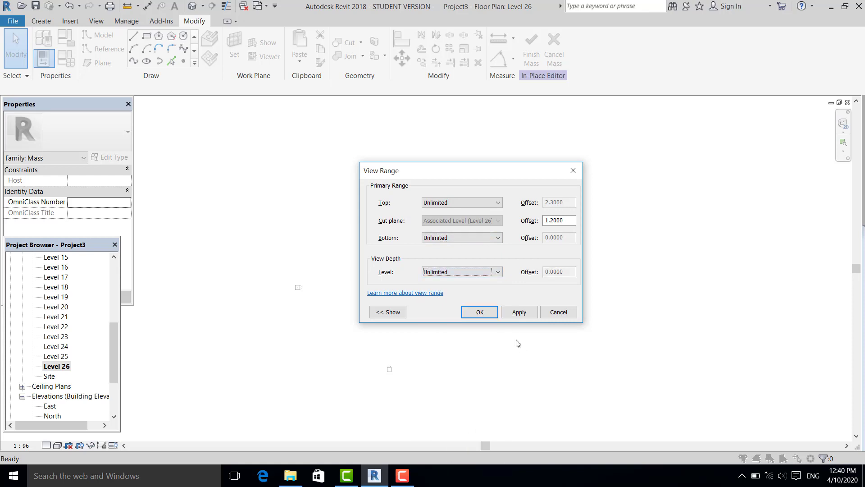
left_click(480, 312)
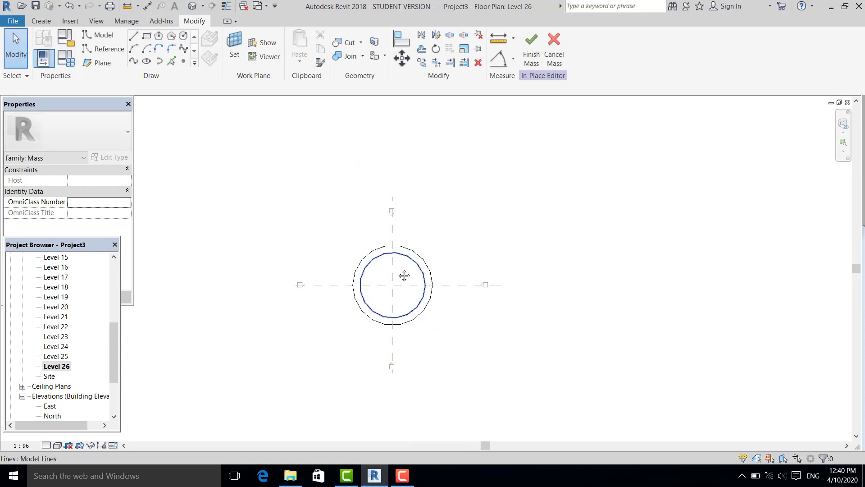
Draw a circle of radius 6 on Level 26, centred on the intersection of the reference planes.
left_click(184, 37)
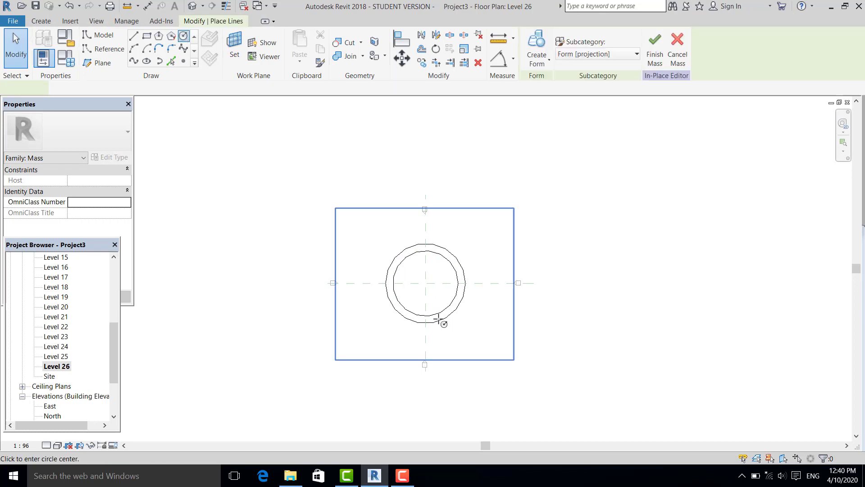
left_click(425, 282)
scroll(437, 284, "up", 2)
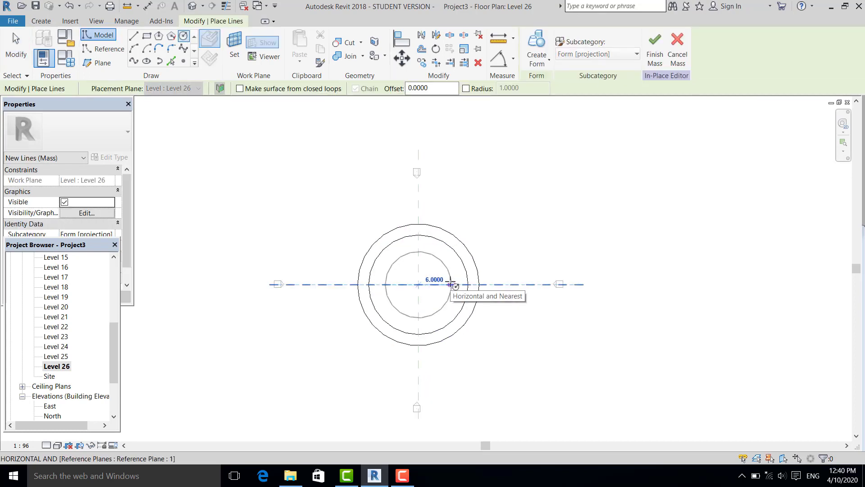
left_click(451, 283)
left_click(16, 50)
scroll(464, 352, "down", 2)
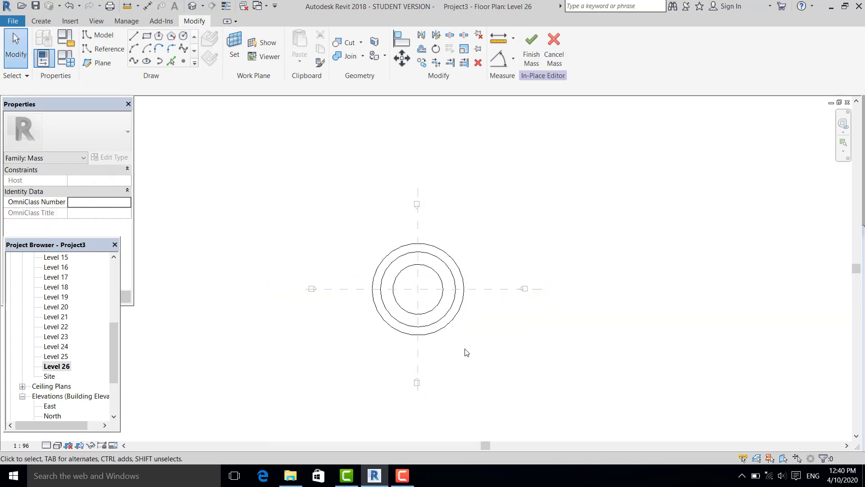
Open the Level 1 floor plan and draw a small circle about 1.07 in radius just outside the large circle's lower-left edge.
left_click_drag(115, 336, 115, 275)
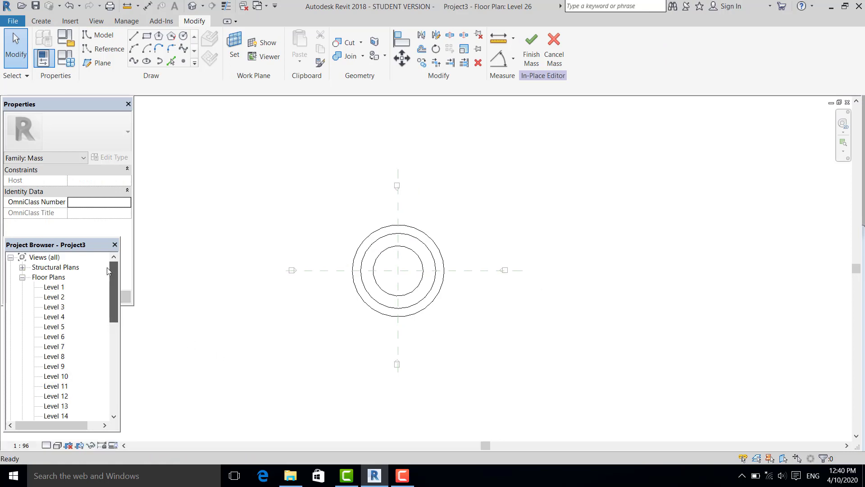
double_click(53, 287)
scroll(344, 242, "up", 4)
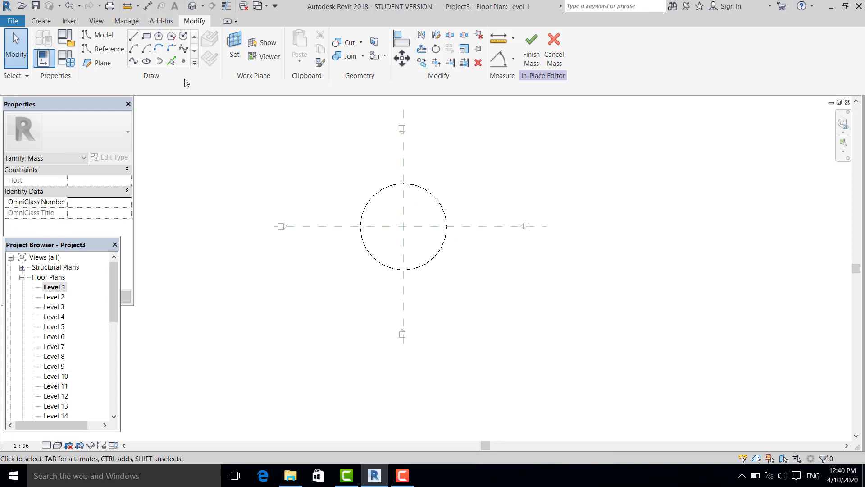
left_click(183, 38)
scroll(366, 259, "up", 3)
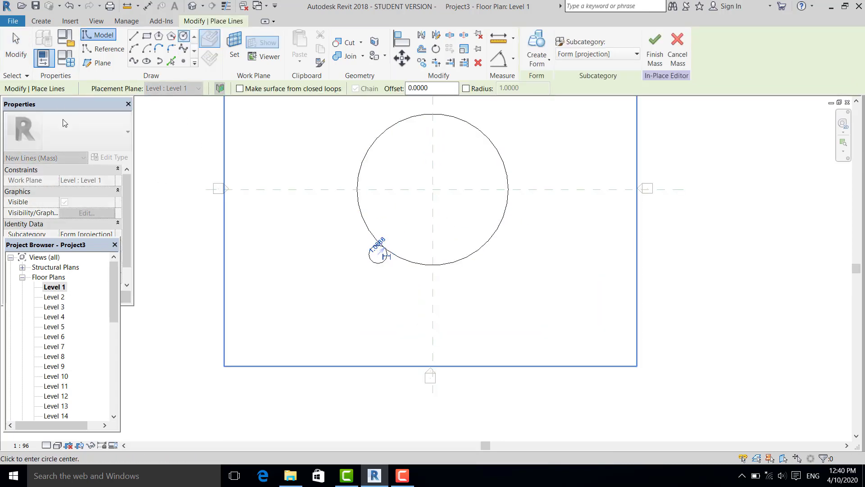
key("Escape")
scroll(392, 266, "down", 2)
scroll(379, 251, "up", 5)
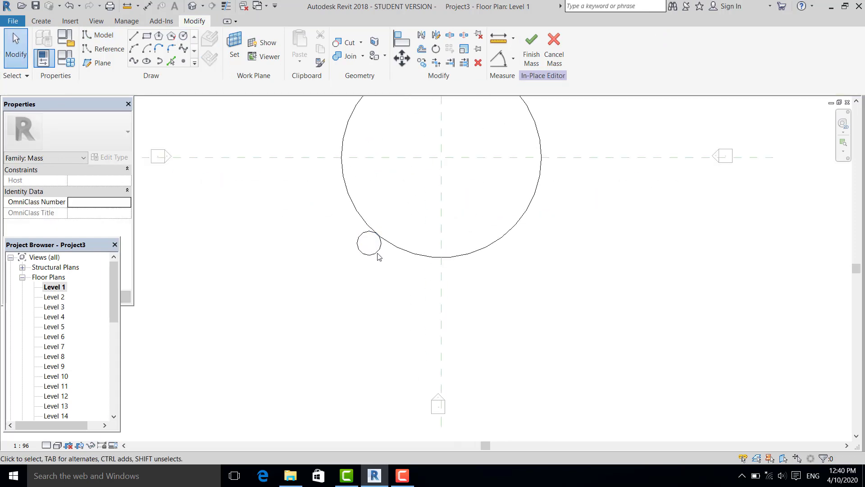
Set the radius of the small Level 1 circle to 0.5.
left_click(375, 254)
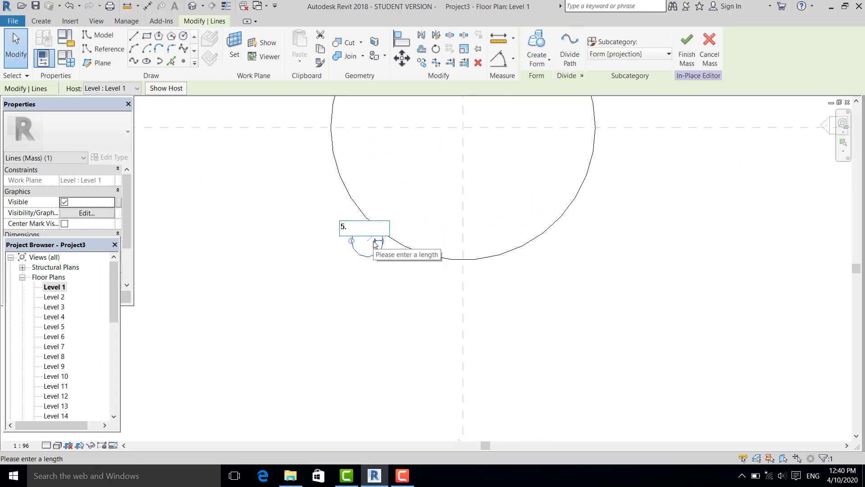
type(".5")
key("Return")
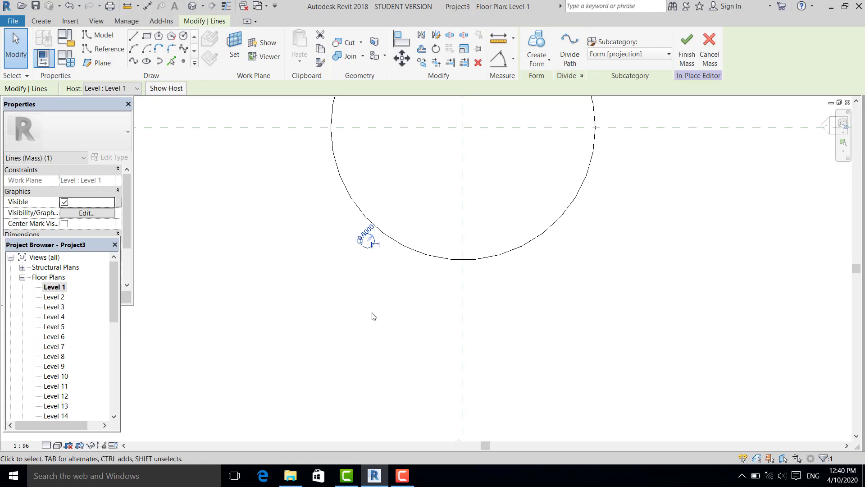
Move the small Level 1 circle up against the outside of the large circle's lower-left edge.
scroll(322, 239, "down", 1)
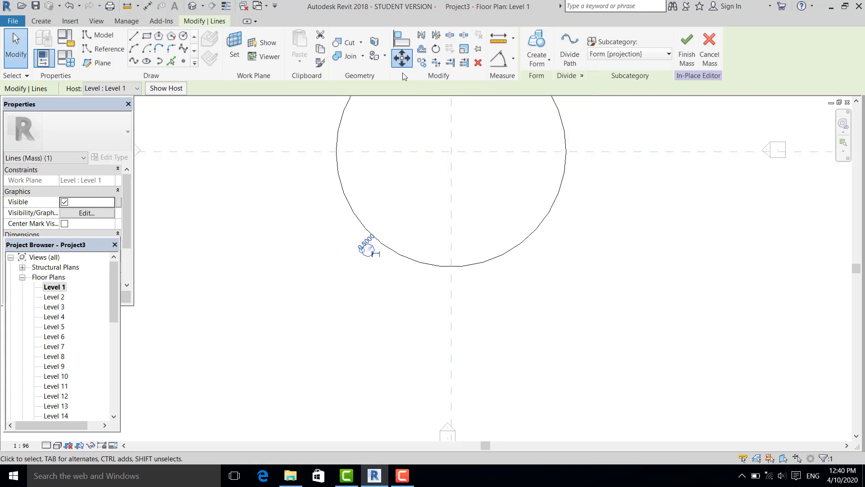
scroll(385, 251, "up", 1)
key("m")
key("v")
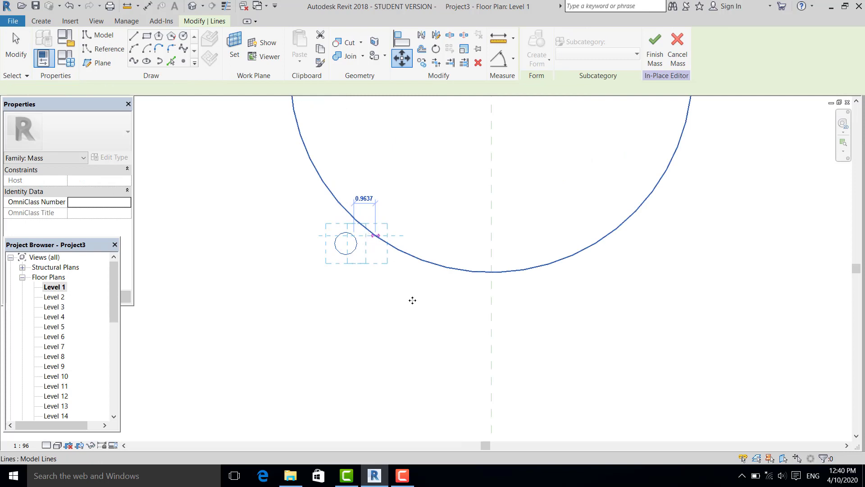
left_click(413, 300)
scroll(404, 296, "down", 4)
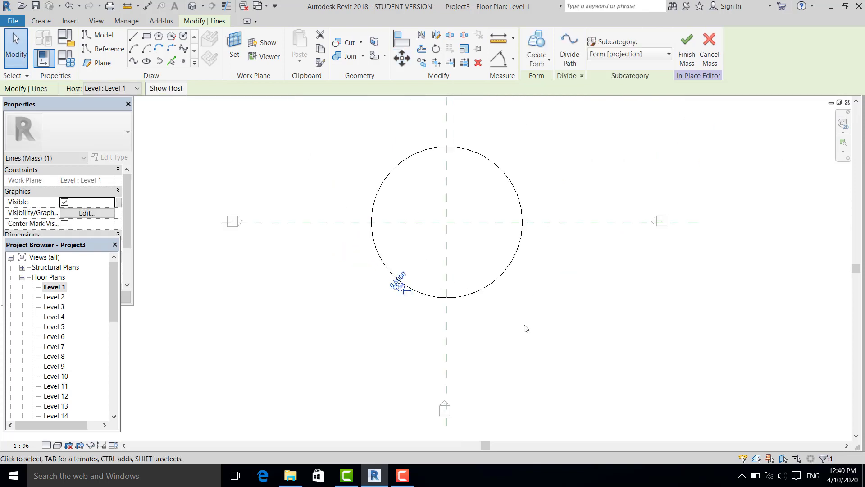
key("Escape")
scroll(319, 289, "down", 2)
Open the Level 14 floor plan and draw a small circle about 0.87 in radius outside the outermost circle's lower-left edge.
scroll(117, 291, "down", 3)
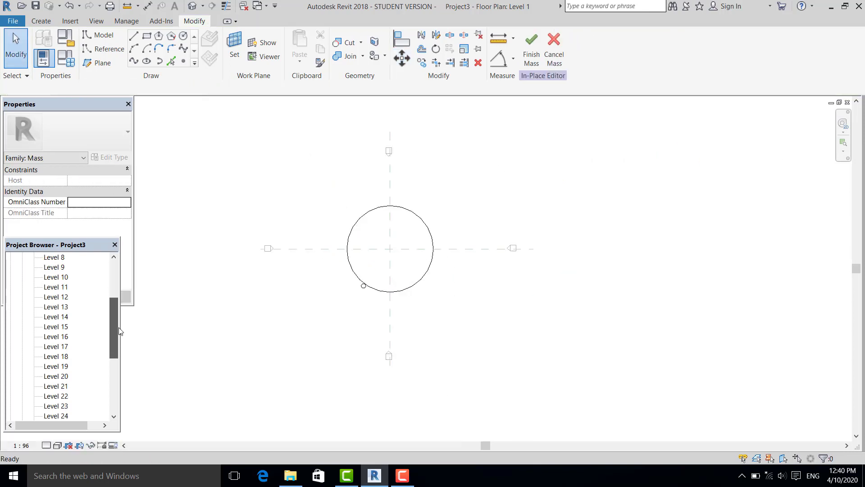
left_click(66, 317)
double_click(66, 317)
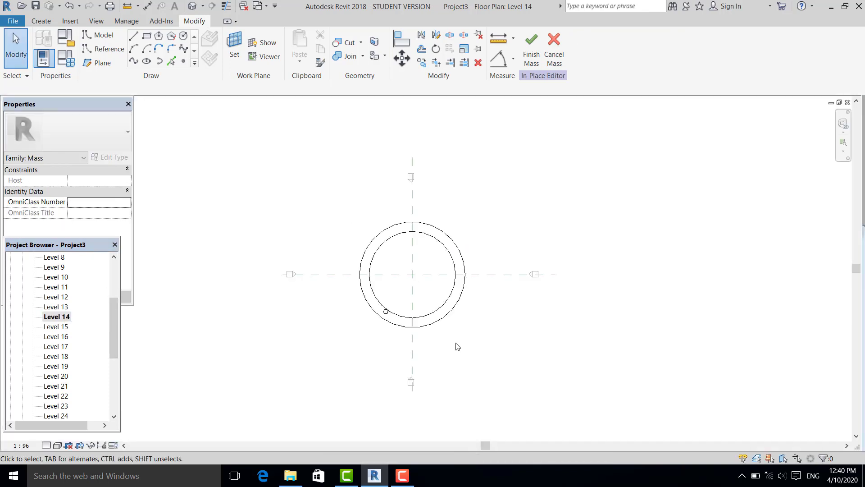
scroll(411, 342, "up", 2)
middle_click_drag(412, 342, 394, 301)
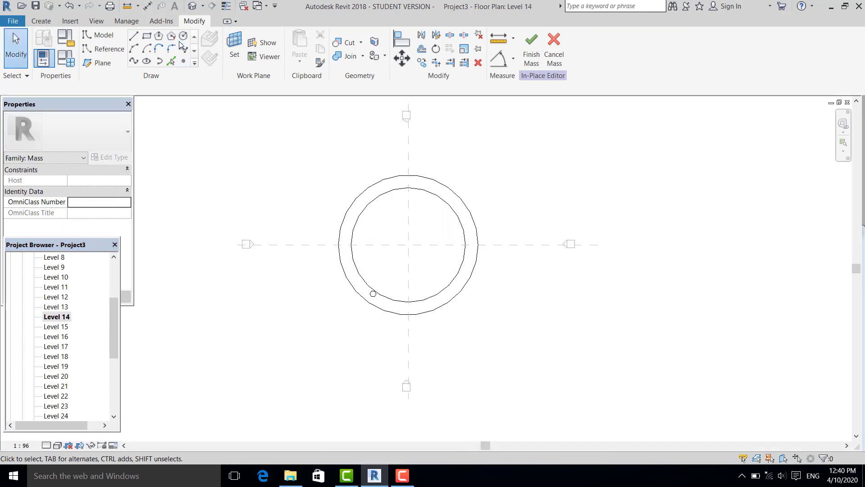
key("l")
key("i")
scroll(382, 314, "up", 3)
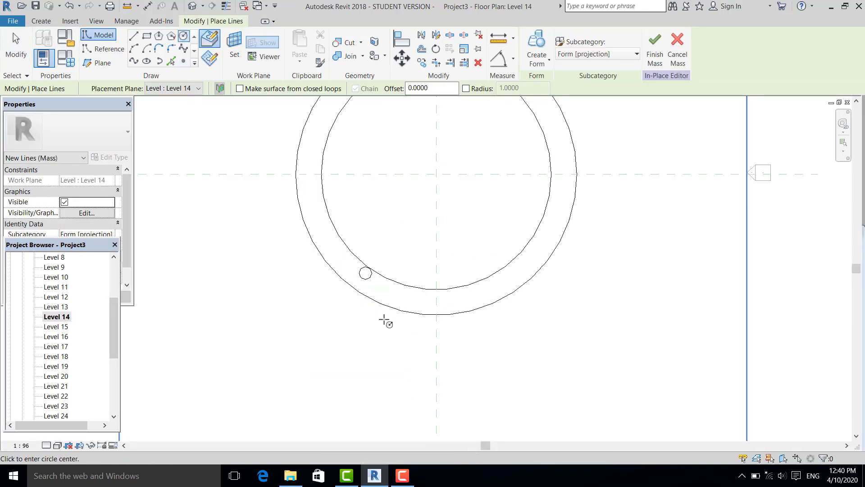
left_click(388, 317)
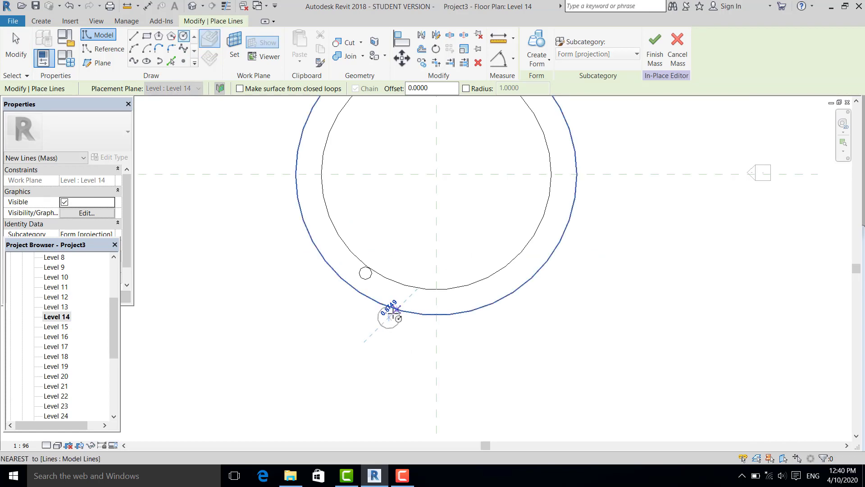
key("Escape")
key("Escape")
Set the radius of the small Level 14 circle to 0.5.
scroll(451, 349, "up", 2)
left_click(363, 304)
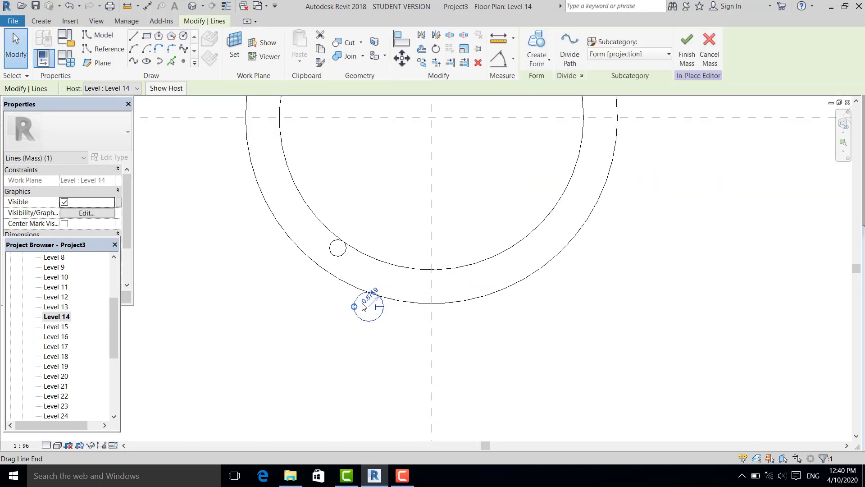
type(".5")
key("Return")
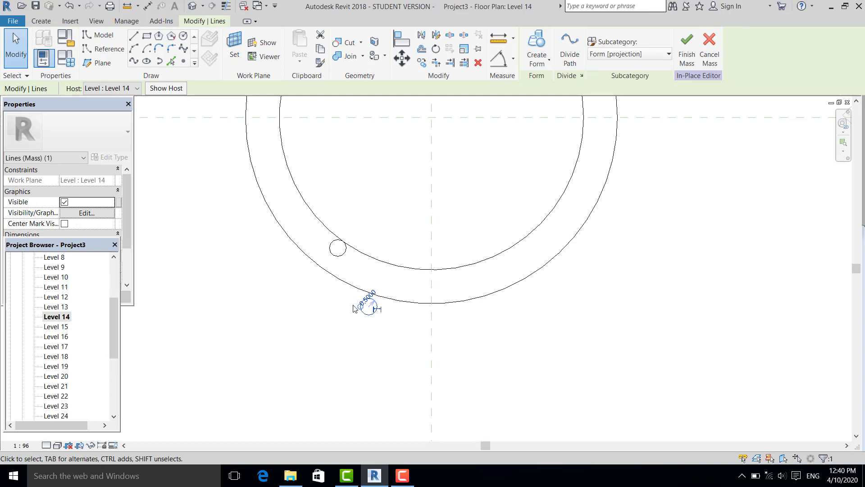
Move the small Level 14 circle up against the outside of the outermost circle's lower-left edge.
key("m")
key("v")
scroll(386, 311, "up", 3)
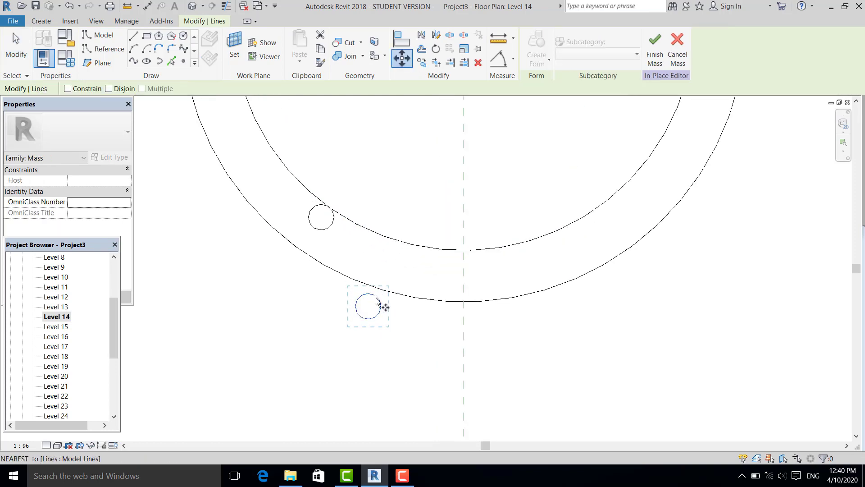
left_click(392, 301)
scroll(437, 357, "down", 5)
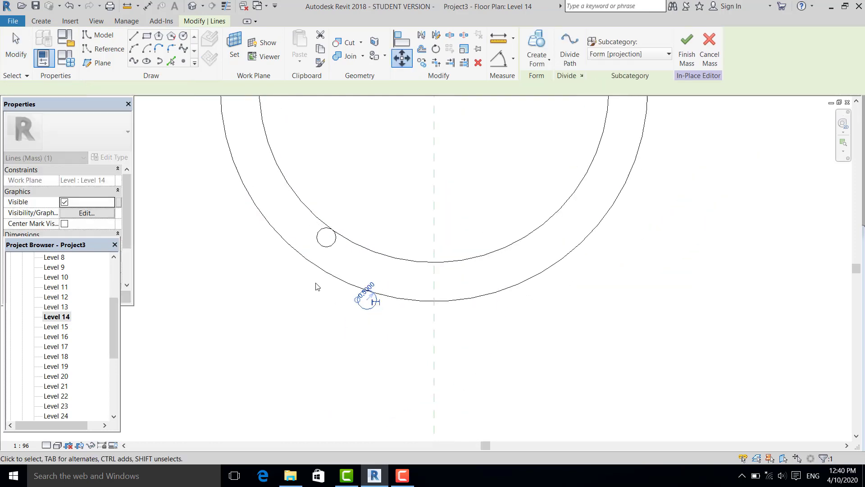
key("Escape")
scroll(404, 322, "down", 2)
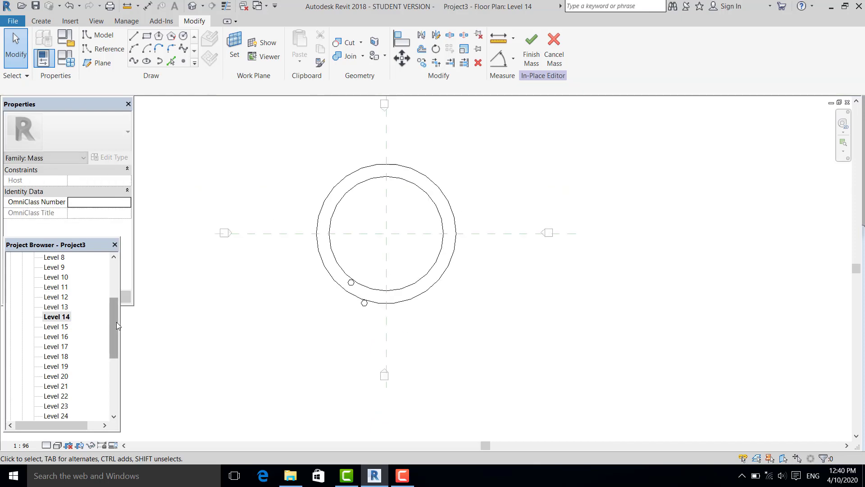
Open the Level 26 floor plan and draw a small circle of radius 0.5 on the vertical reference plane, just below the innermost circle.
left_click_drag(116, 321, 118, 343)
scroll(117, 345, "down", 2)
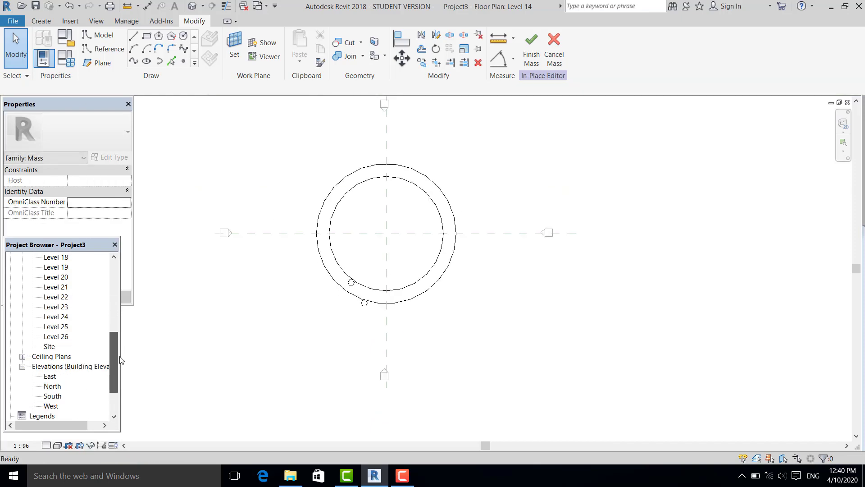
double_click(57, 337)
scroll(423, 339, "up", 2)
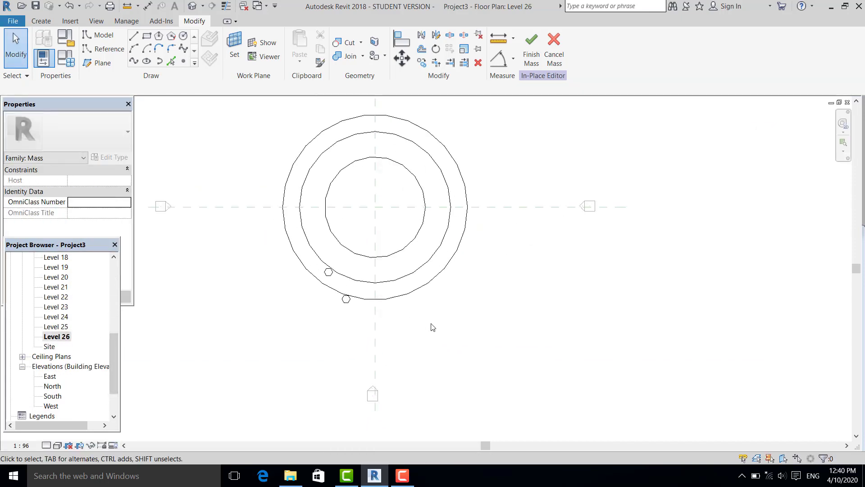
scroll(374, 259, "up", 2)
left_click(375, 260)
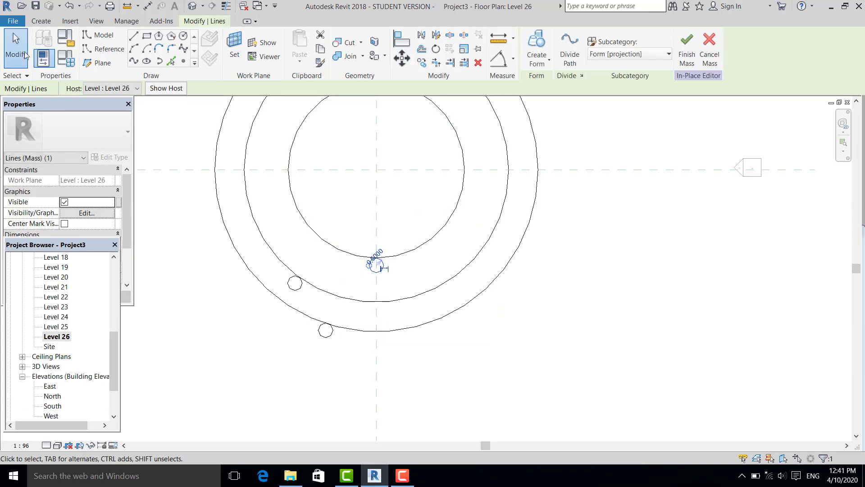
scroll(355, 258, "down", 3)
Open the 3D view and create a solid form from the three large circles on Levels 1, 14 and 26.
left_click(192, 6)
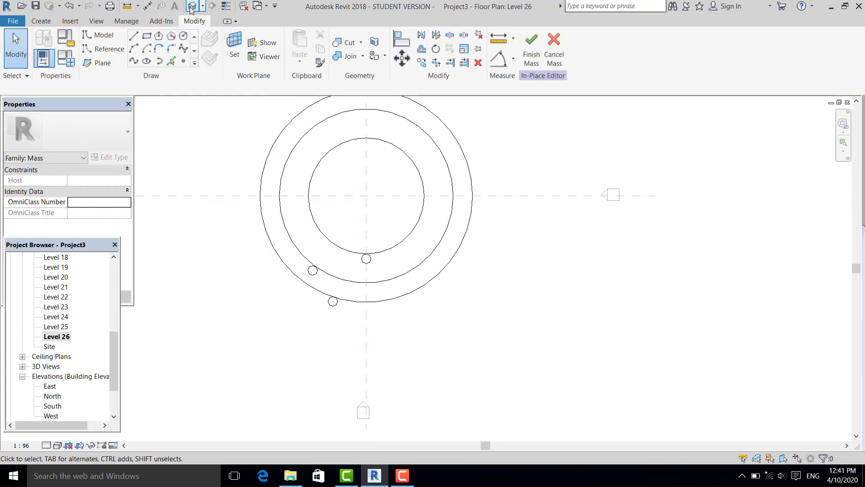
middle_click_drag(416, 253, 423, 282, "shift")
left_click_drag(116, 355, 112, 282)
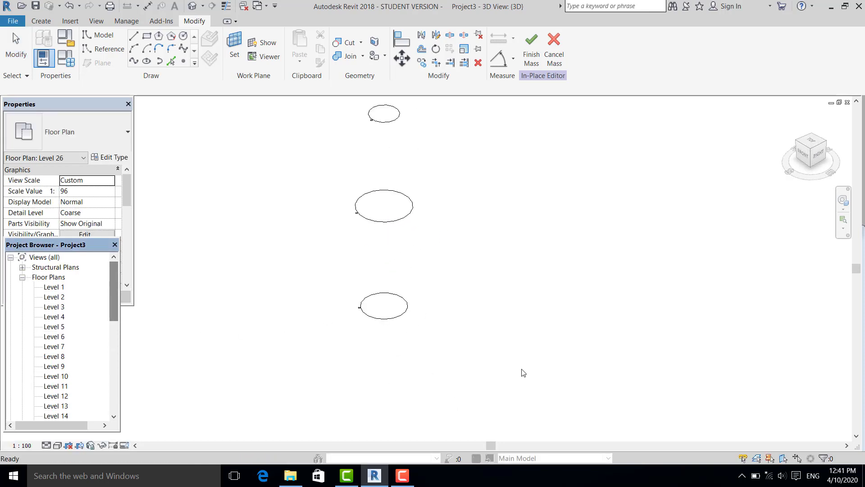
middle_click_drag(521, 371, 450, 332, "shift")
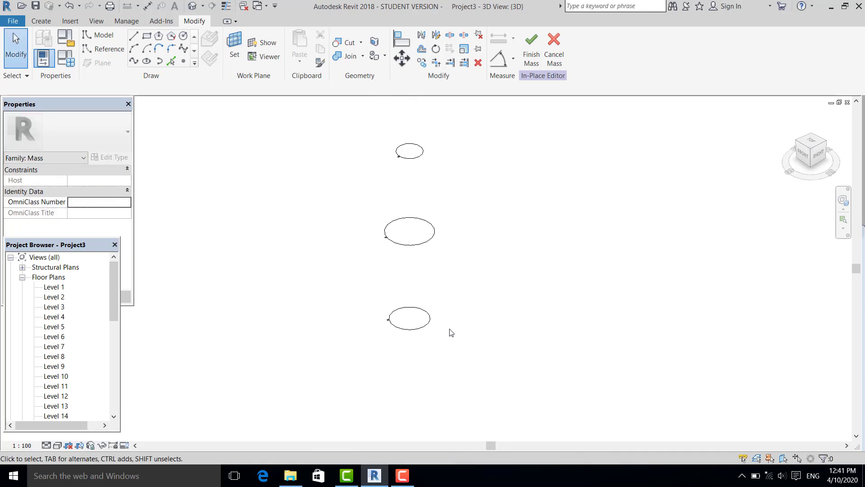
middle_click_drag(369, 241, 413, 242, "shift")
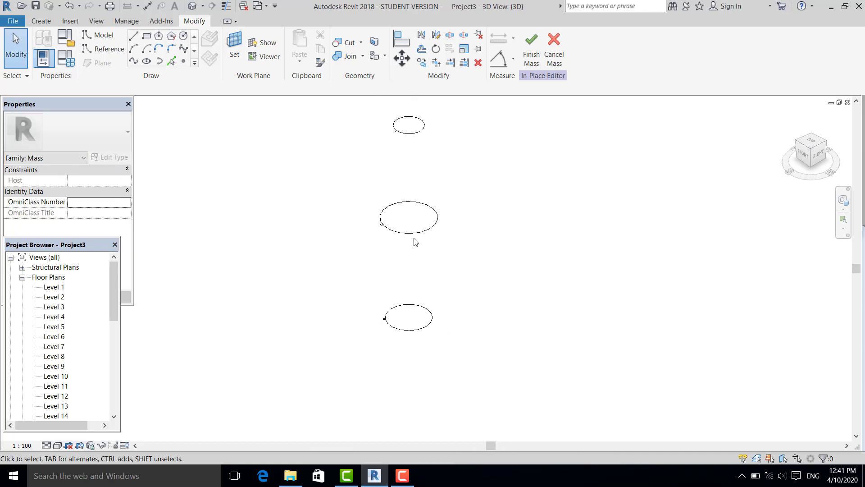
left_click(415, 233)
left_click(422, 134, "ctrl")
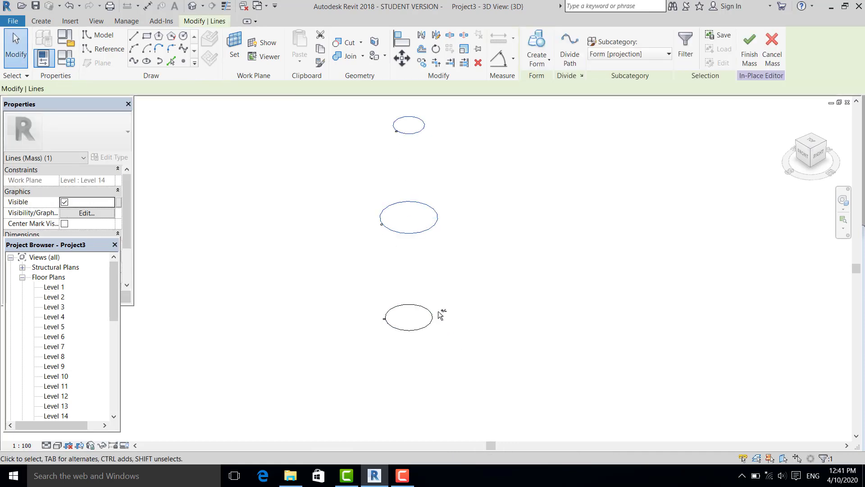
left_click_drag(506, 120, 419, 333)
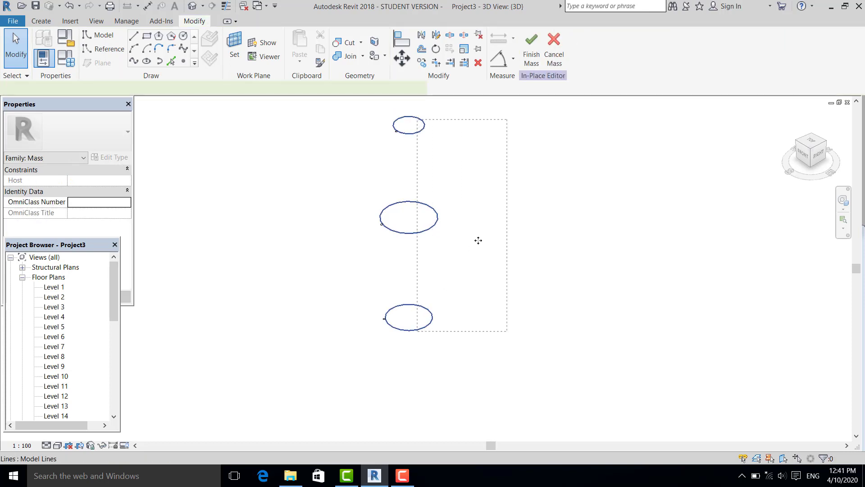
left_click(549, 63)
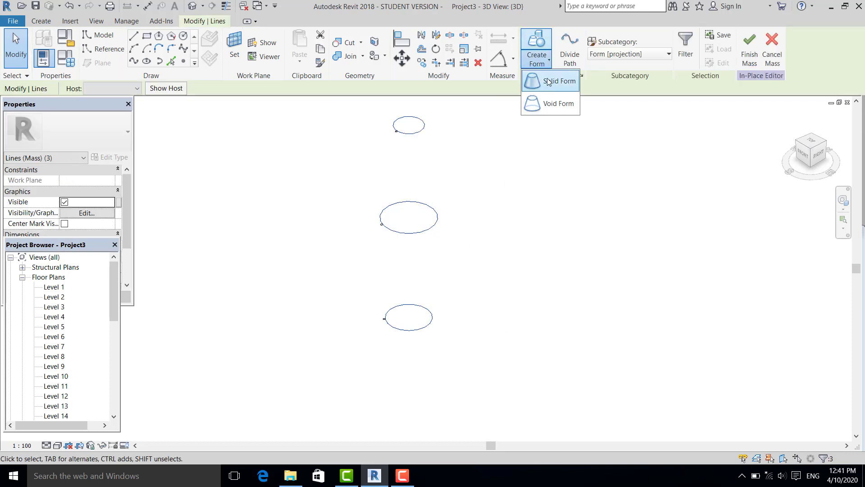
left_click(557, 82)
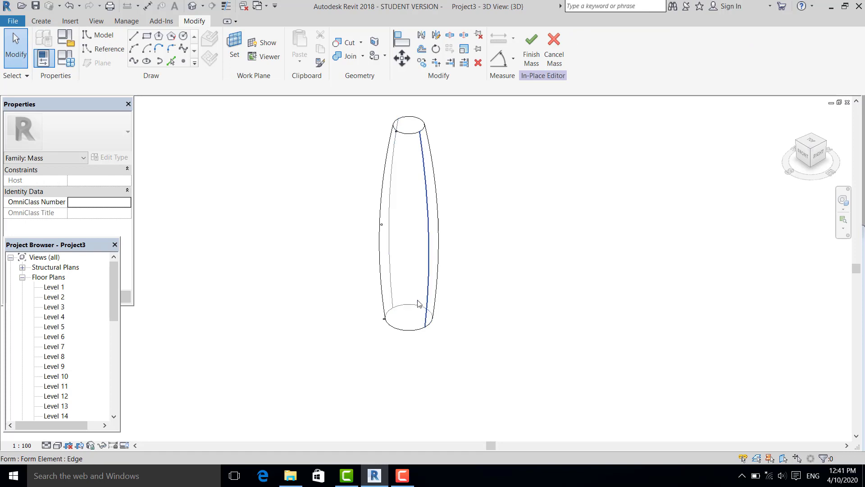
middle_click_drag(411, 315, 405, 279, "shift")
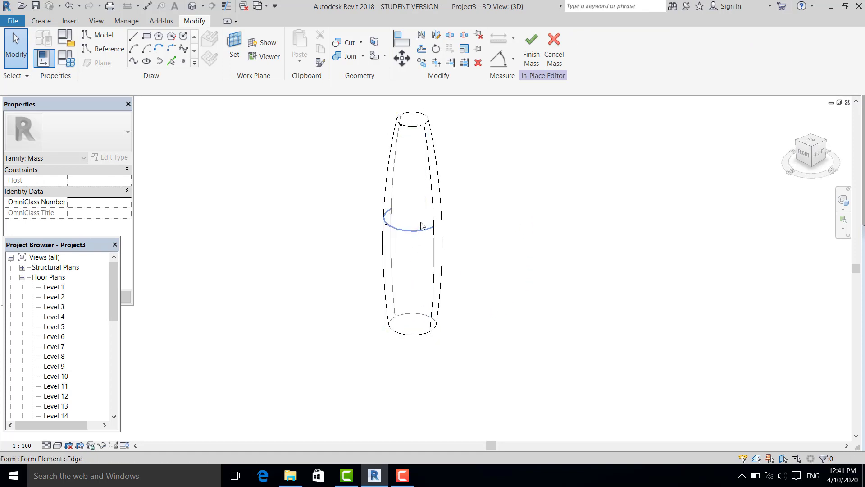
left_click(438, 154)
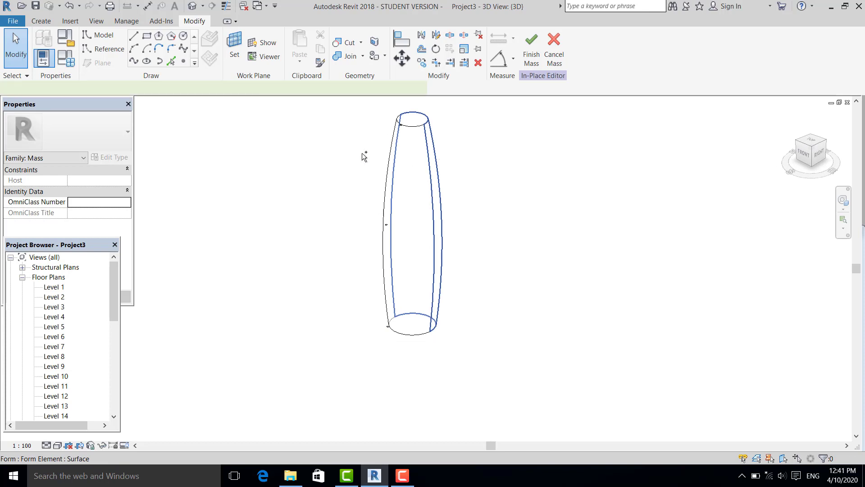
Assign the Default New Material from the Favorites library to both selected forms of the tower.
left_click(391, 153, "ctrl")
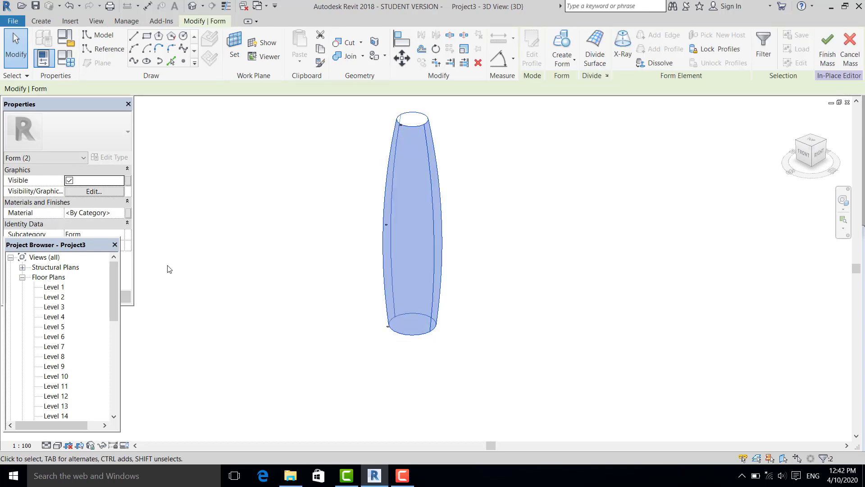
left_click(117, 213)
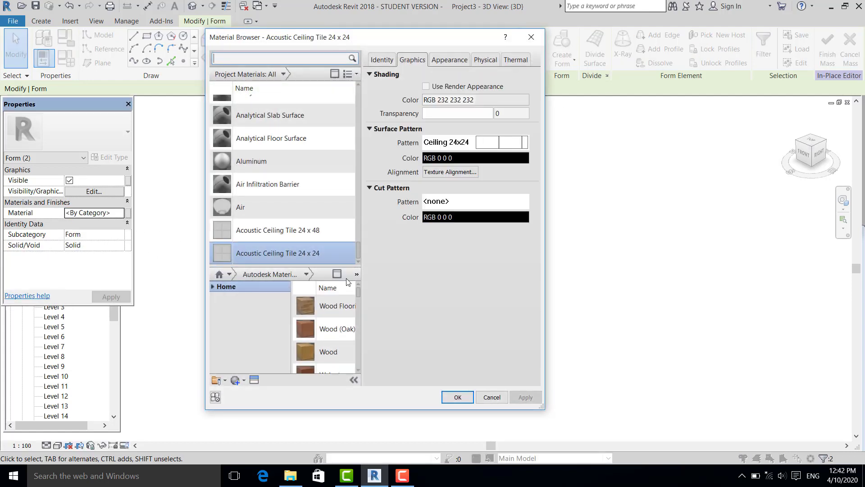
left_click(229, 274)
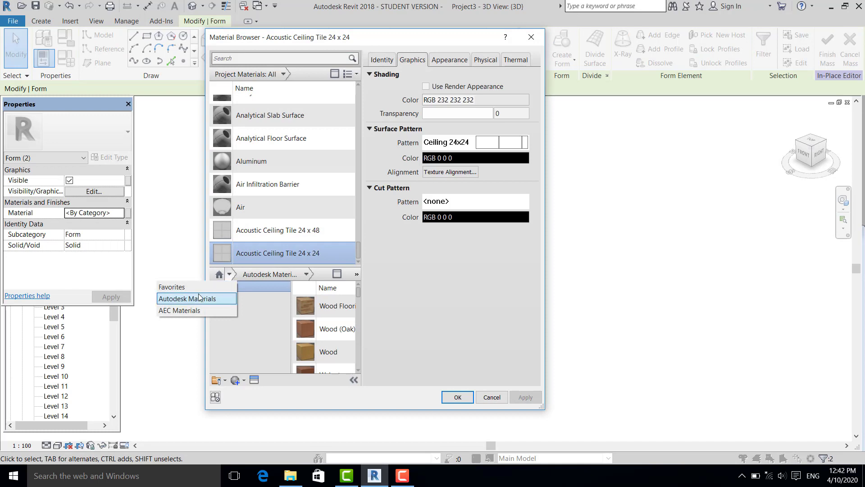
left_click(176, 285)
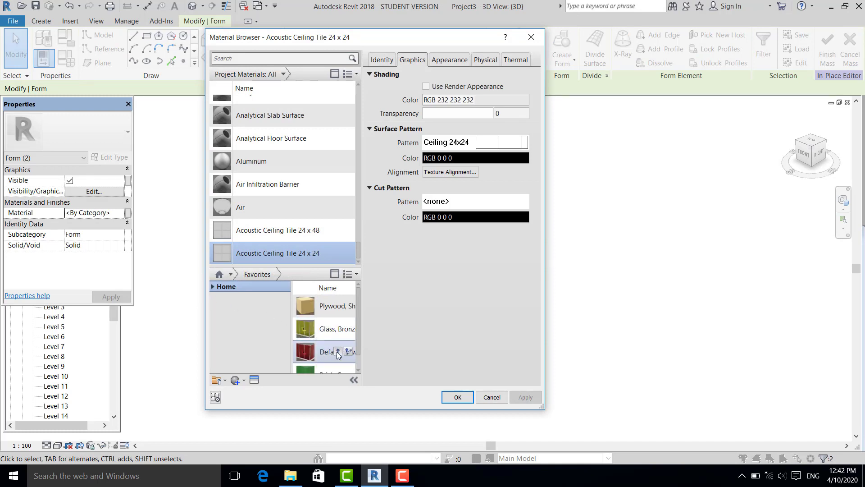
left_click(338, 352)
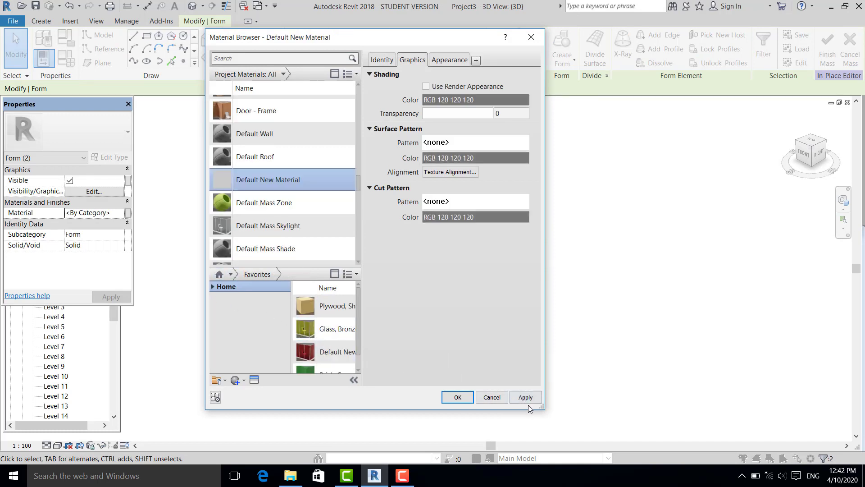
left_click(457, 397)
left_click(519, 305)
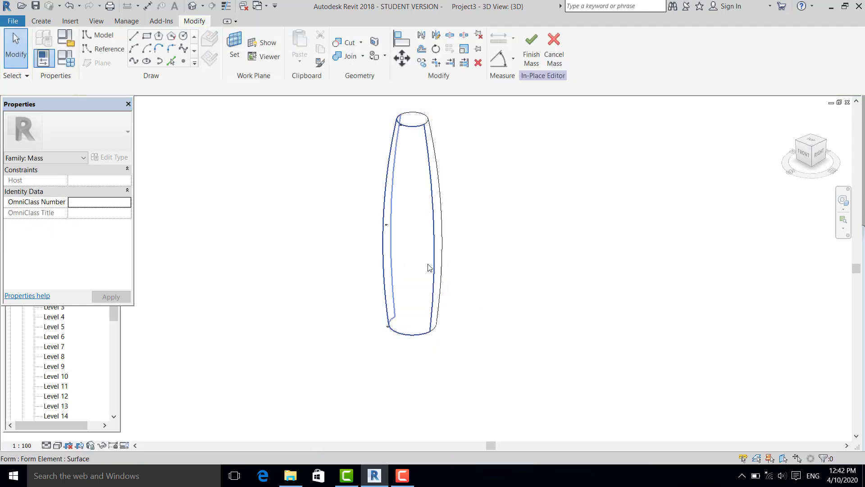
Preview the tower in the Realistic visual style and return the view to Wireframe.
left_click(57, 445)
left_click(78, 425)
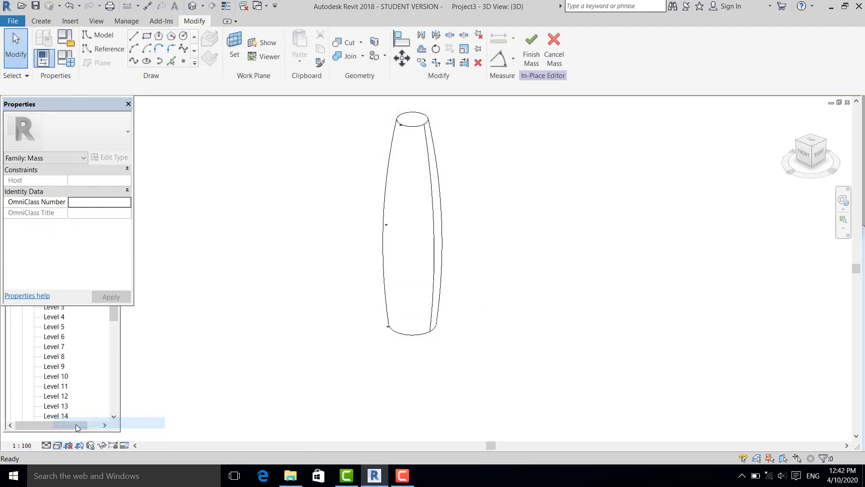
left_click(58, 446)
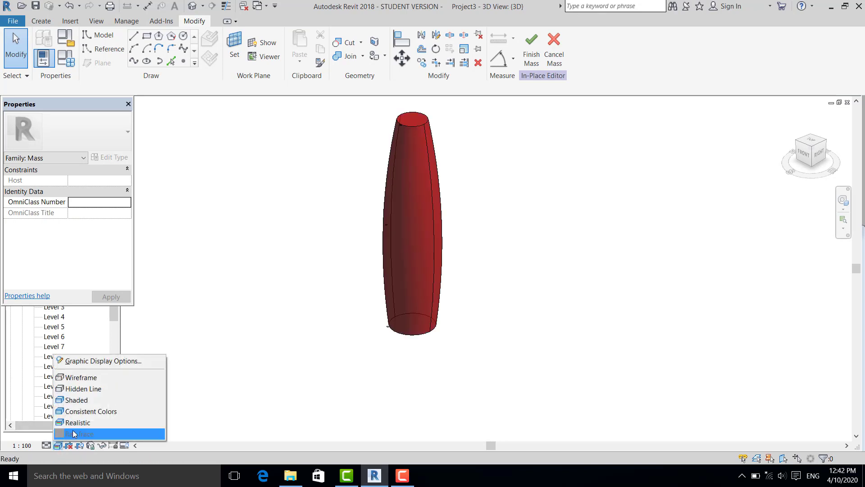
left_click(86, 375)
Examine the tower form and the small circles along its edge at the base, middle and top.
left_click(434, 330)
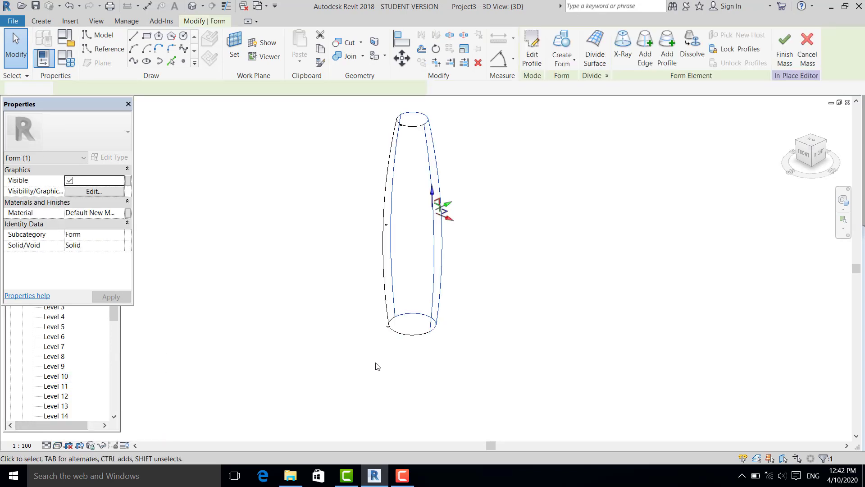
left_click(370, 357)
middle_click_drag(371, 357, 396, 347, "shift")
scroll(402, 348, "up", 4)
scroll(386, 333, "up", 2)
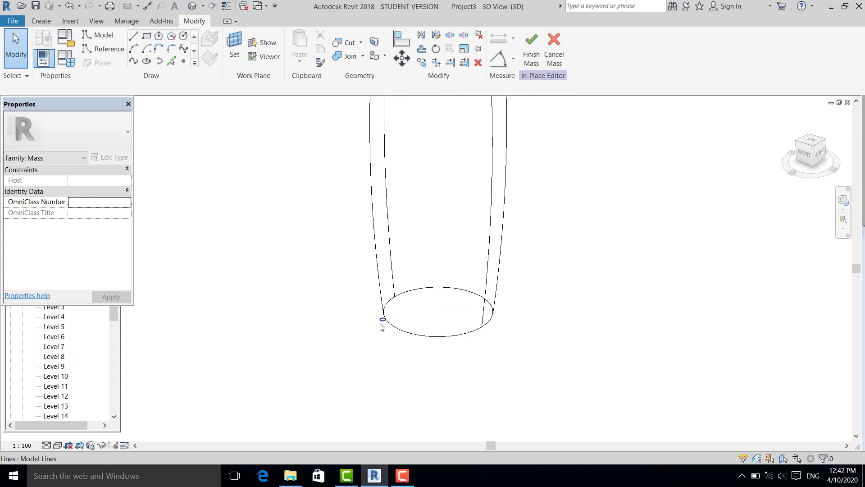
left_click(381, 325)
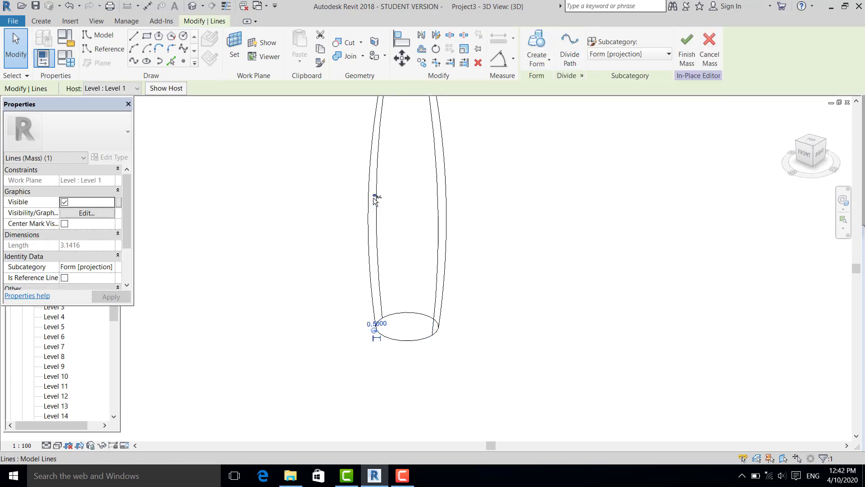
scroll(469, 293, "down", 3)
left_click(469, 294)
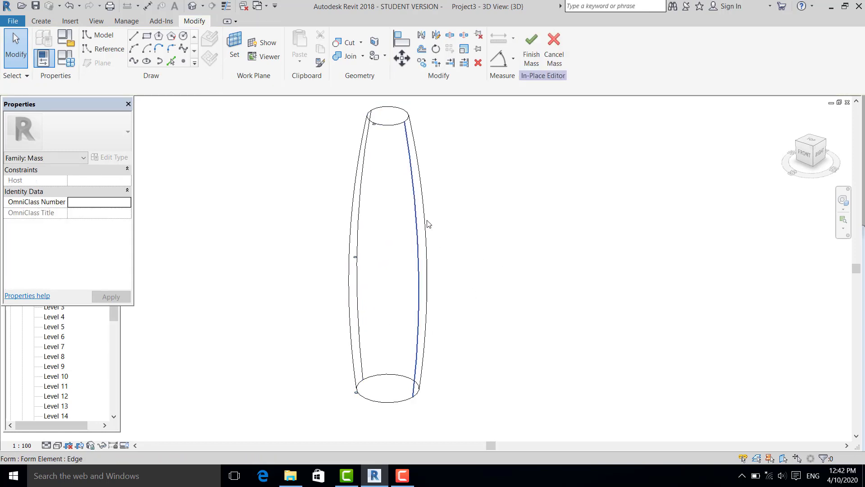
scroll(446, 220, "down", 2)
scroll(507, 212, "up", 1)
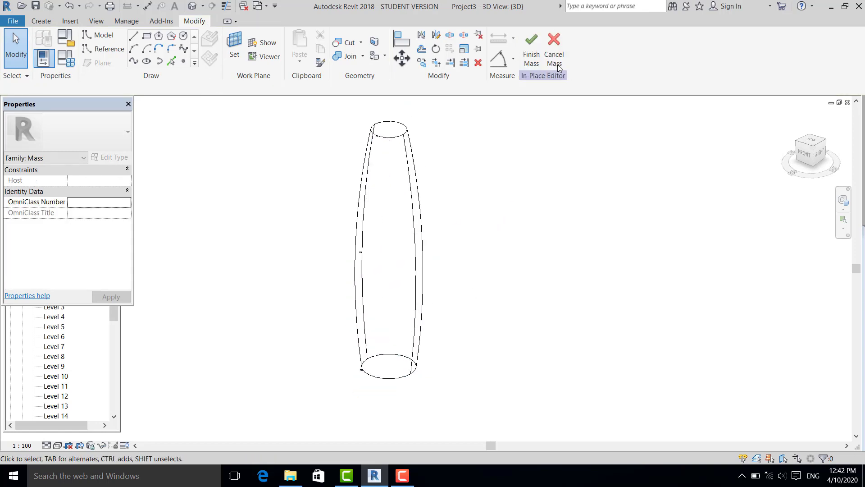
Finish the in-place mass and add mass floors to it on Levels 1 to 26.
left_click(530, 57)
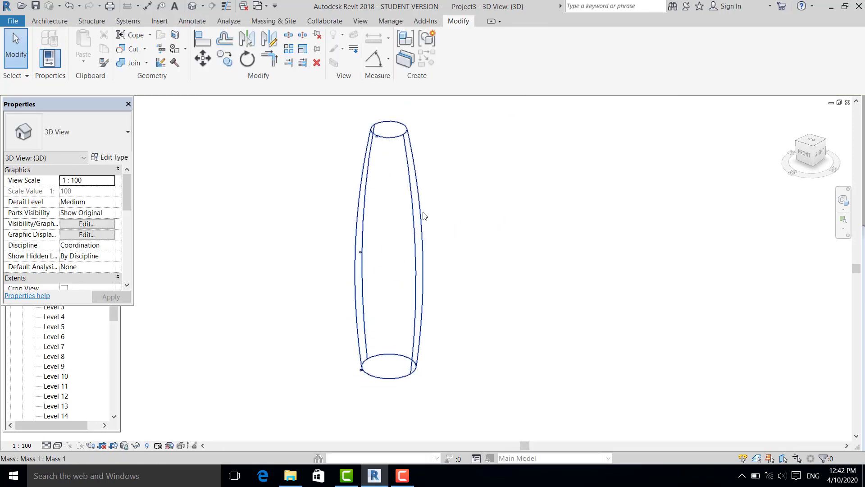
left_click(424, 216)
left_click(510, 49)
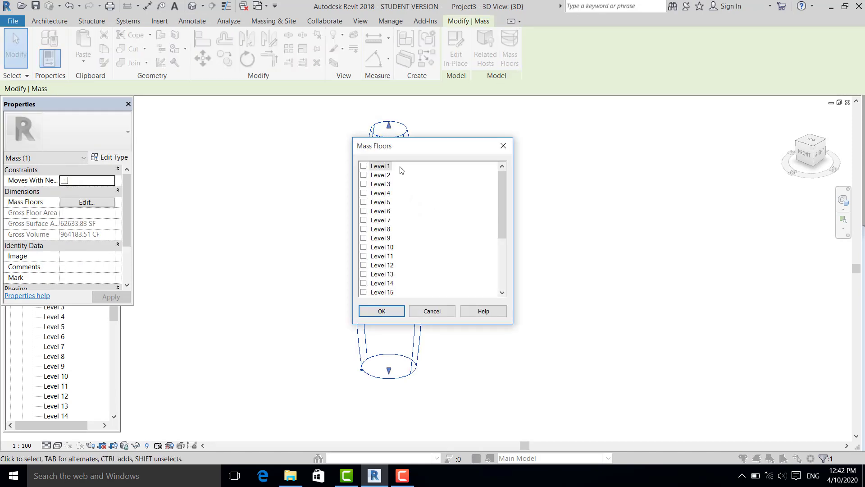
scroll(413, 282, "down", 4)
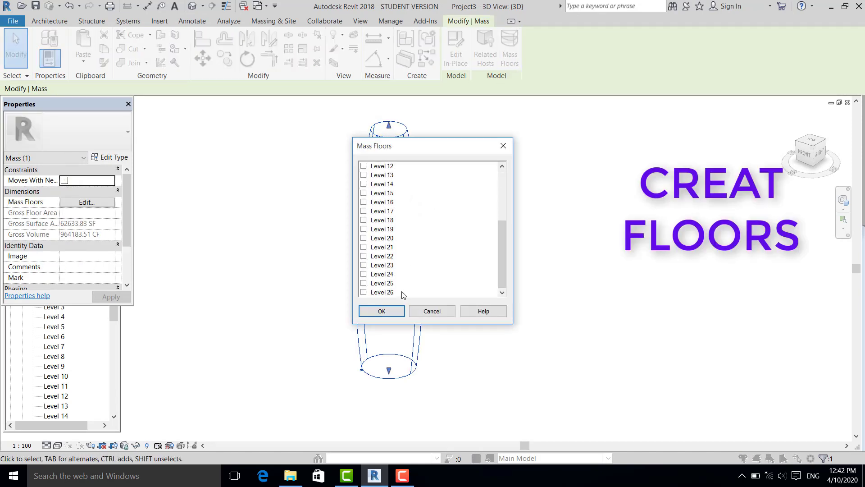
left_click(390, 293, "shift")
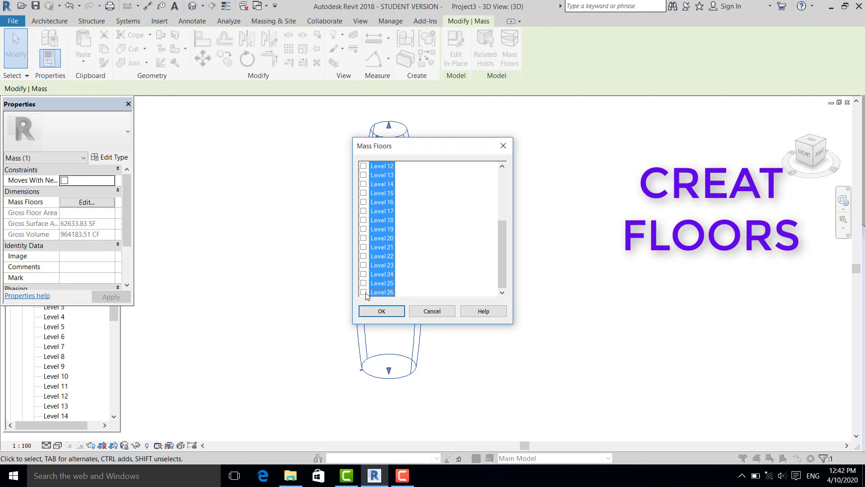
left_click(363, 292)
left_click(378, 310)
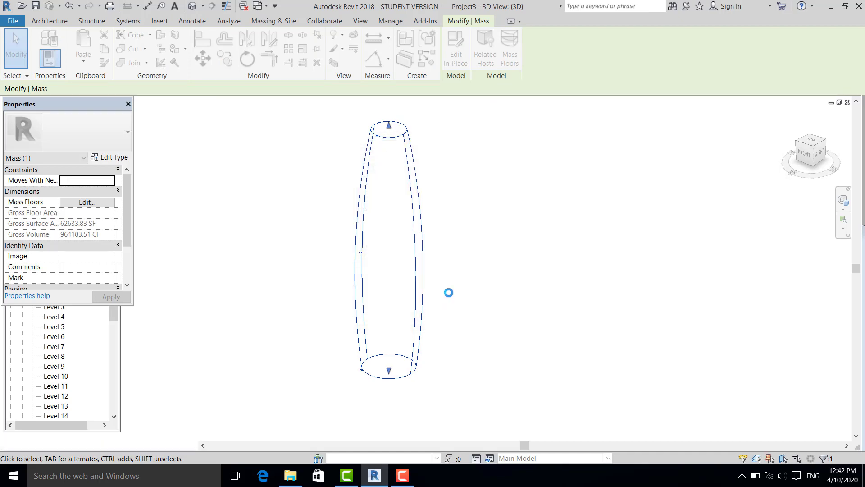
Temporarily hide the tower mass element in the 3D view, keeping its mass floors displayed.
scroll(390, 163, "up", 4)
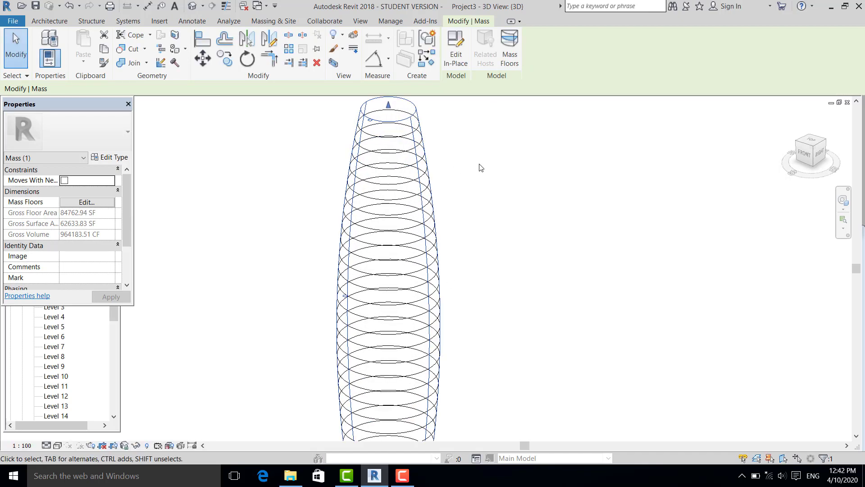
left_click(480, 166)
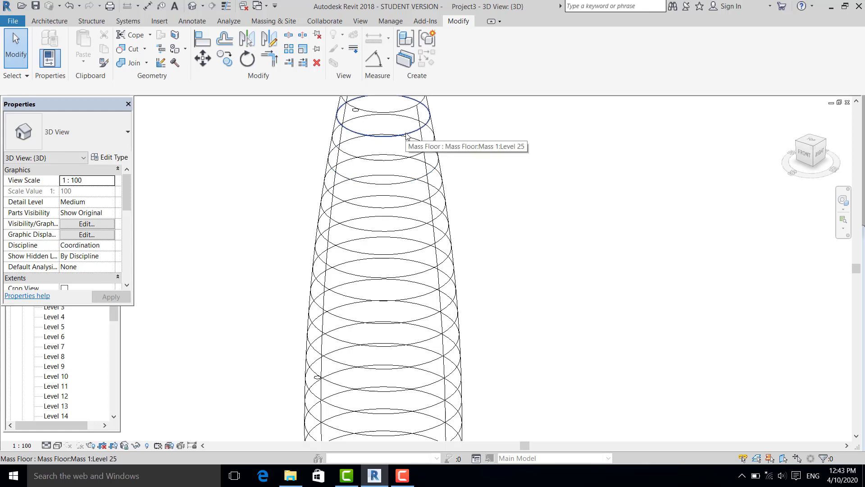
scroll(495, 170, "down", 3)
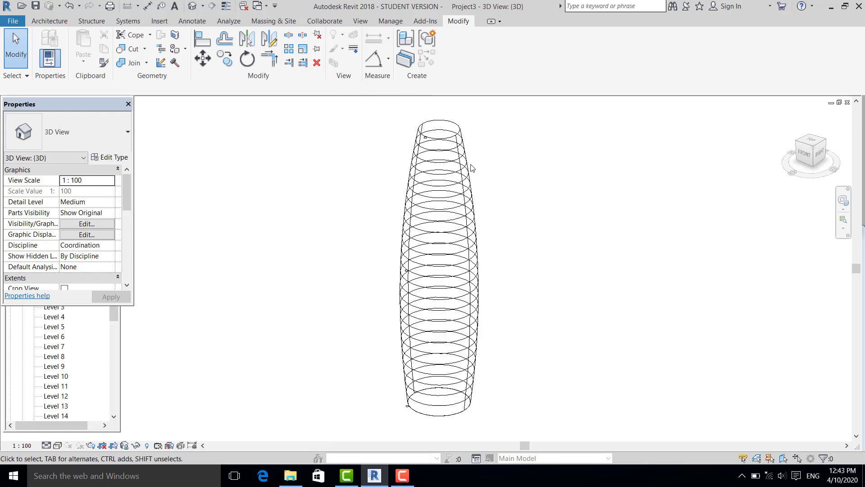
left_click(468, 169)
left_click(137, 446)
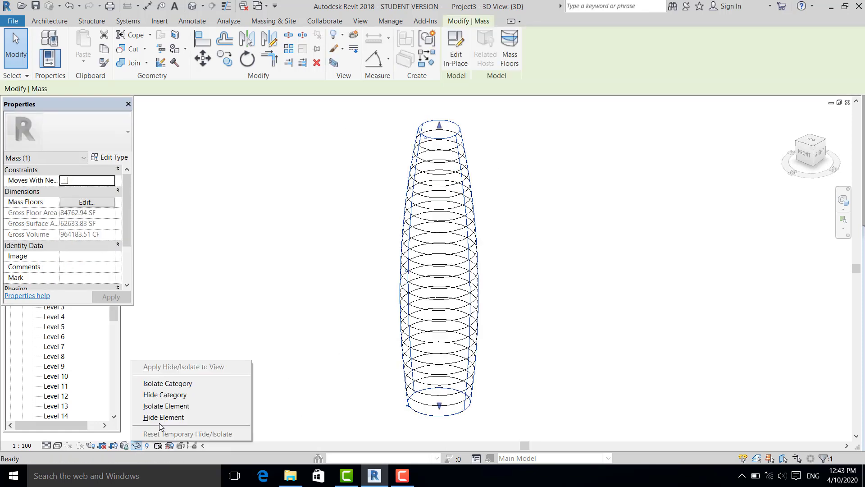
left_click(161, 420)
scroll(460, 217, "up", 4)
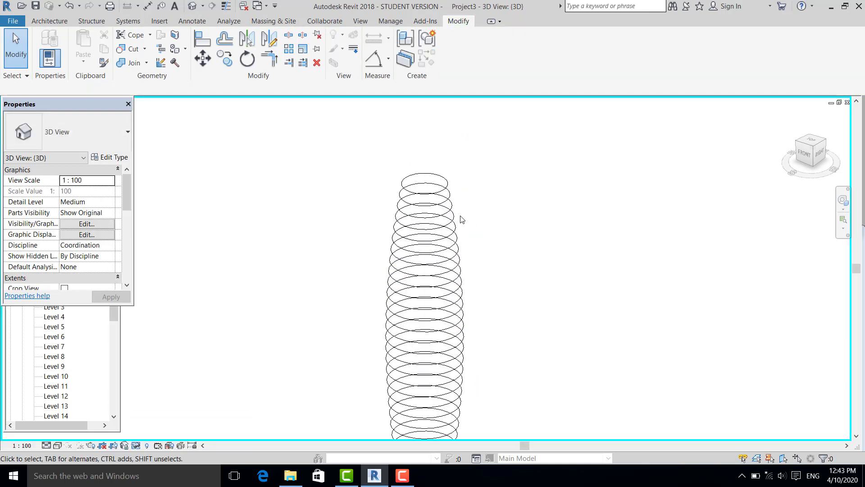
Create Generic - 12" floors by face from all the tower's mass floors with a 0.0000 offset.
scroll(426, 210, "down", 5)
left_click_drag(387, 178, 486, 355)
left_click(478, 269)
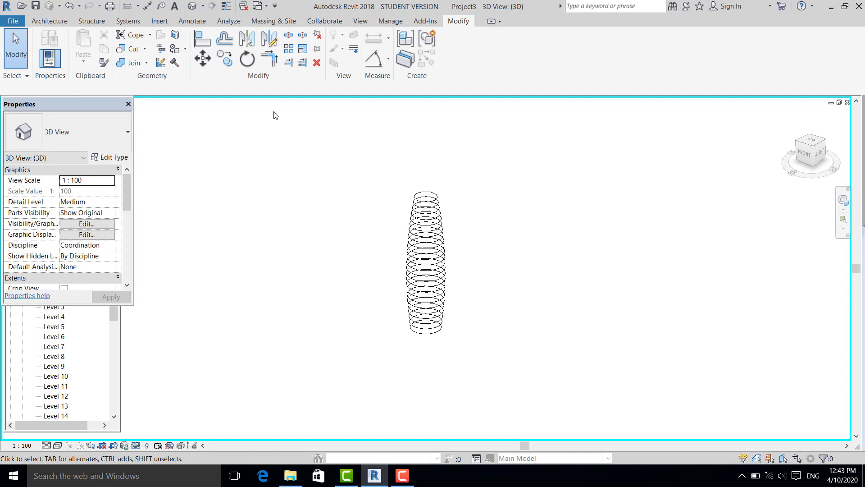
left_click(276, 22)
left_click(230, 45)
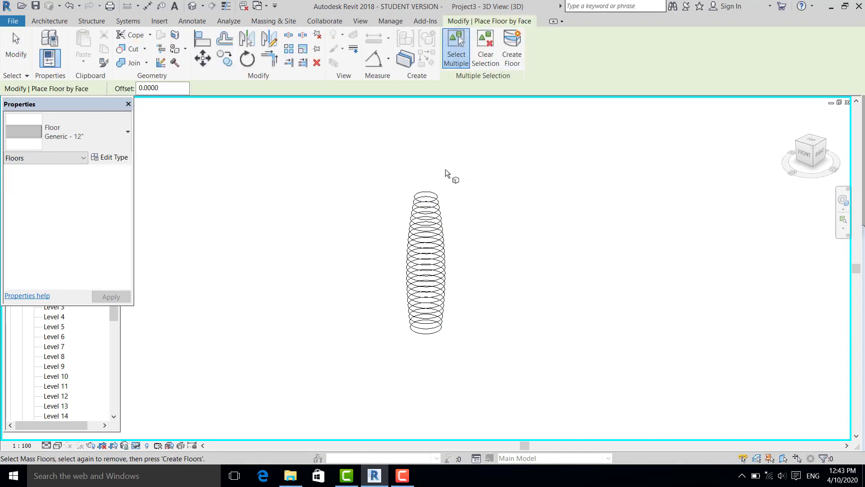
left_click_drag(445, 168, 402, 338)
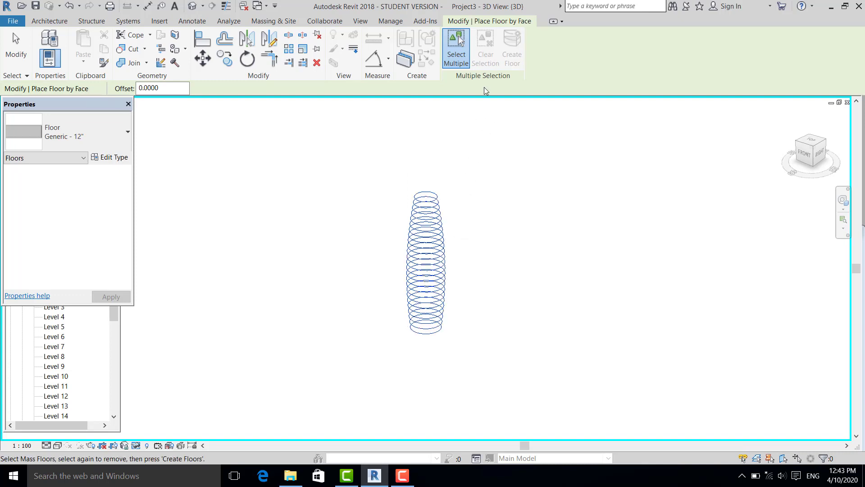
left_click(508, 215)
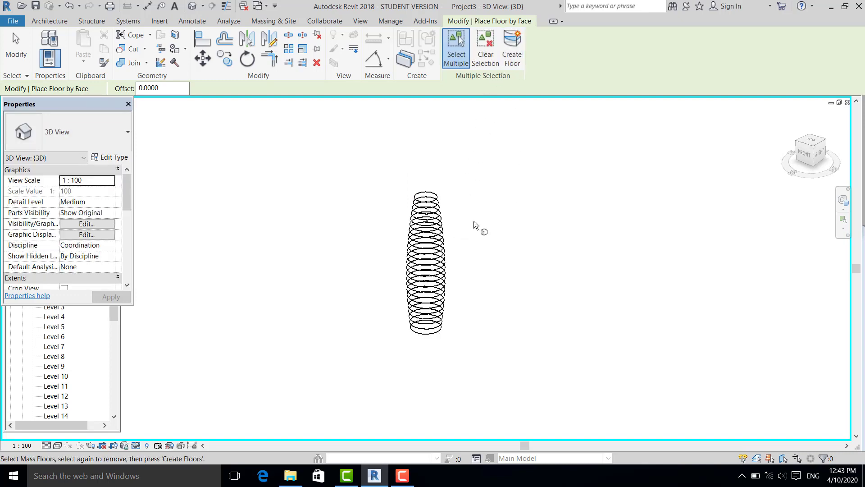
Examine the new floors up close and from several angles, and end the floor-by-face command.
scroll(451, 197, "up", 6)
scroll(451, 197, "down", 3)
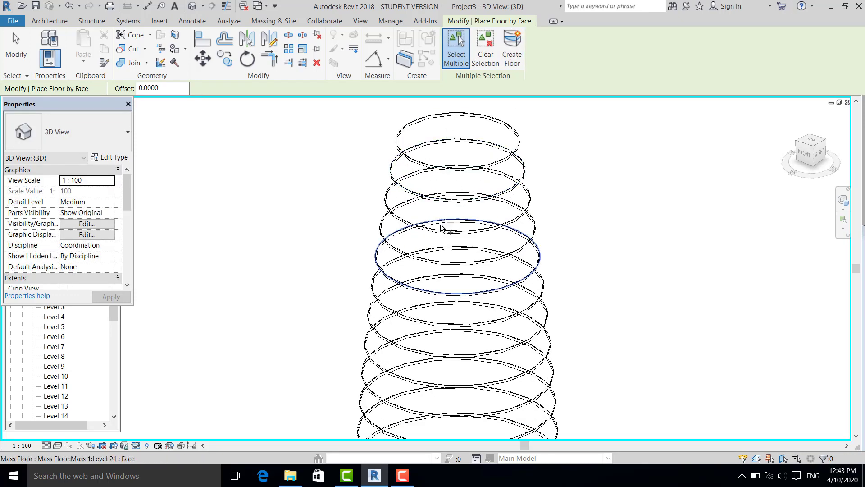
middle_click_drag(445, 228, 288, 180, "shift")
scroll(387, 227, "down", 3)
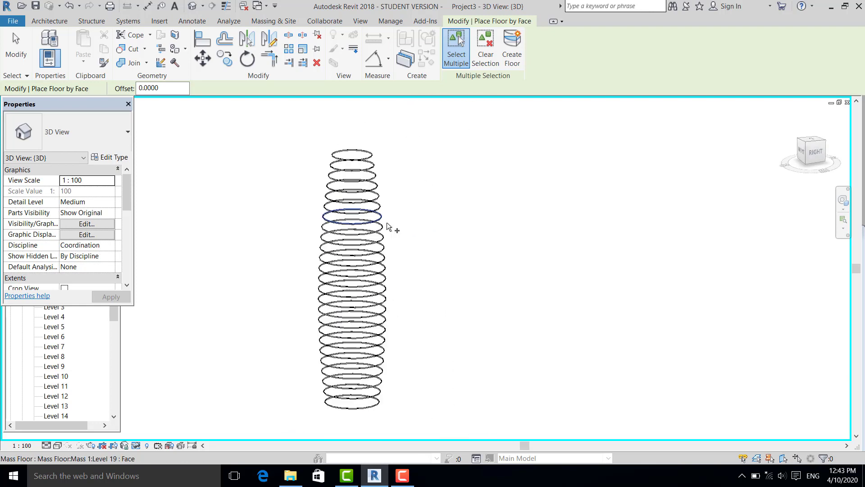
scroll(349, 369, "up", 4)
scroll(348, 372, "down", 3)
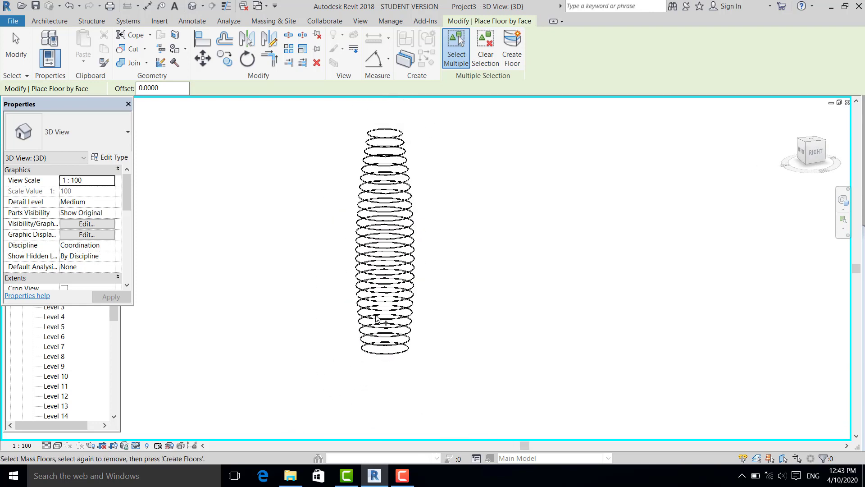
middle_click_drag(348, 372, 342, 315, "shift")
key("Escape")
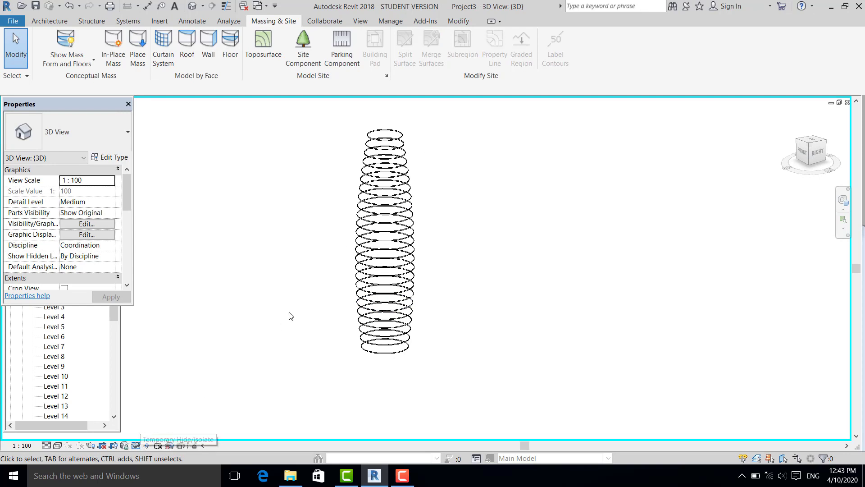
Check the overlapping elements at the tower's top by selecting the Level 25 mass floor and the Generic - 12" floor in turn.
scroll(350, 161, "up", 2)
left_click(391, 123)
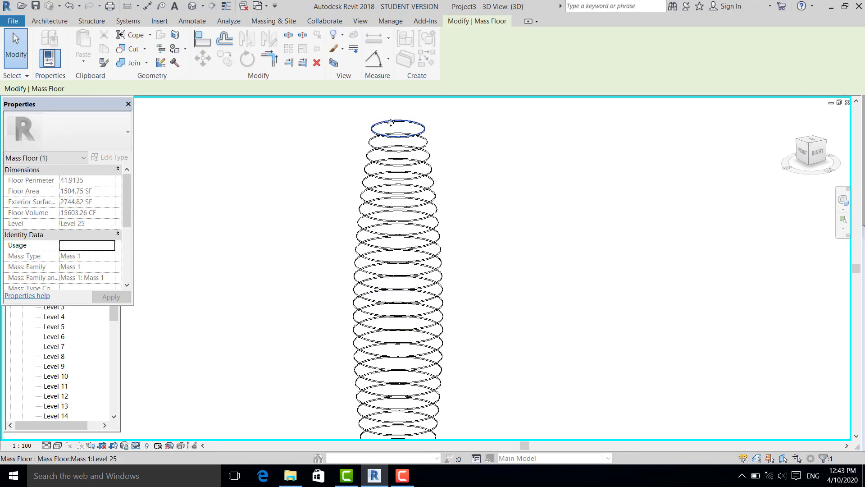
left_click(295, 186)
scroll(290, 191, "down", 2)
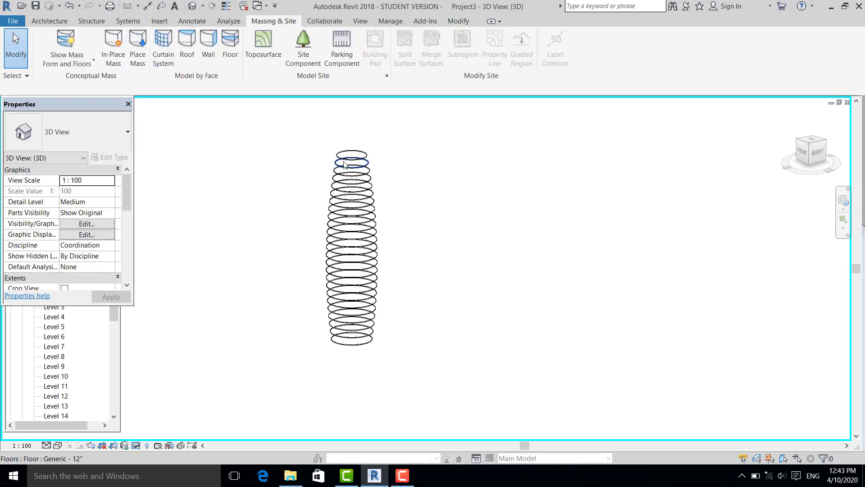
left_click(351, 156)
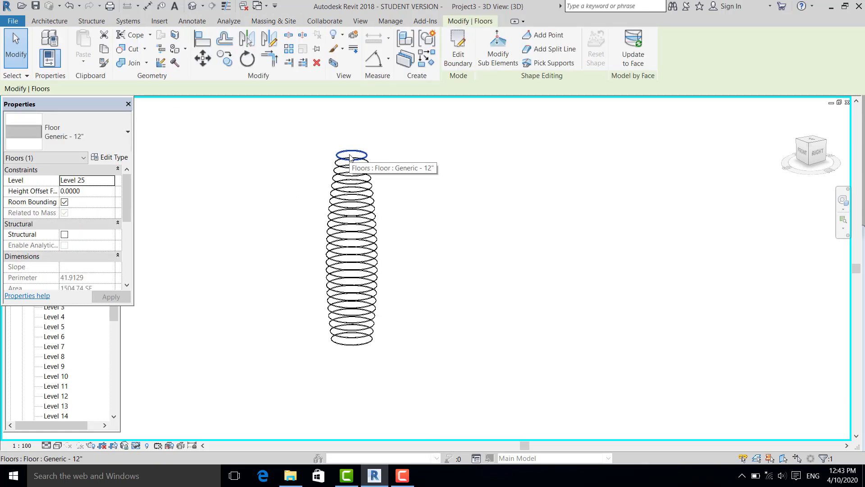
Reset the temporary hide/isolate in the 3D view to bring back the tower mass.
left_click_drag(390, 148, 336, 361)
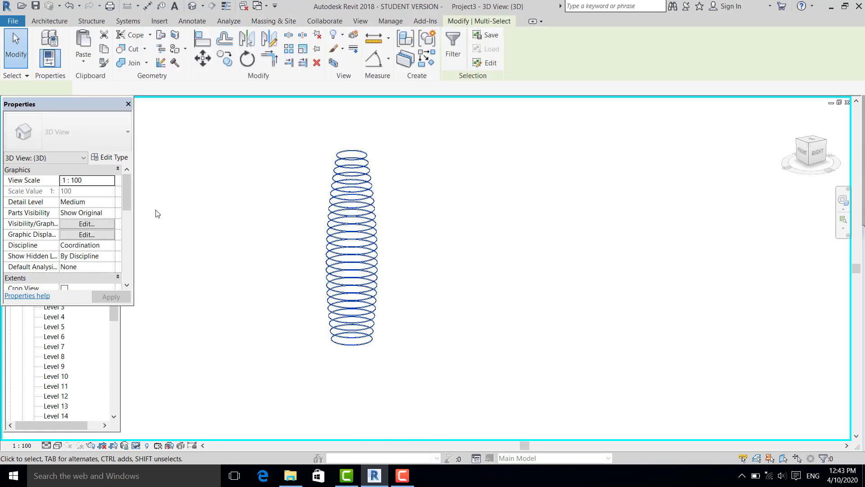
left_click(188, 238)
left_click(137, 445)
left_click(160, 433)
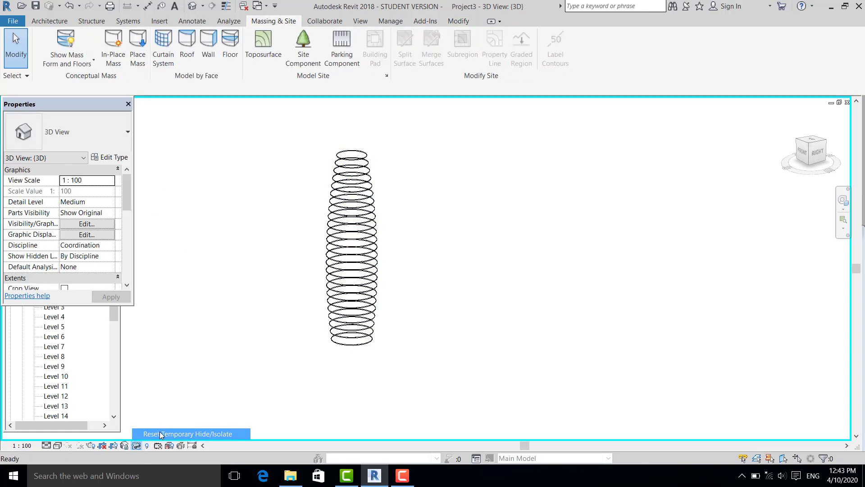
Assign the masonry material CMU, Ribbed to the structure layer of the Generic - 12" floor type, and deselect the floor.
scroll(364, 189, "up", 4)
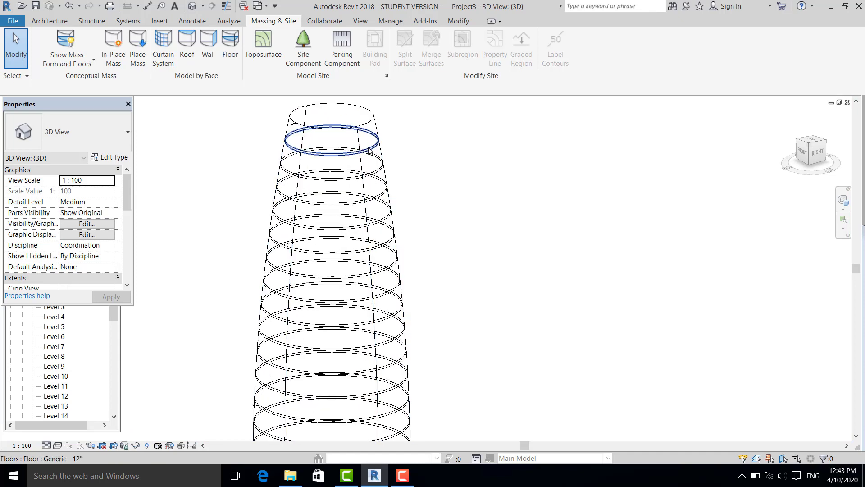
left_click(364, 150)
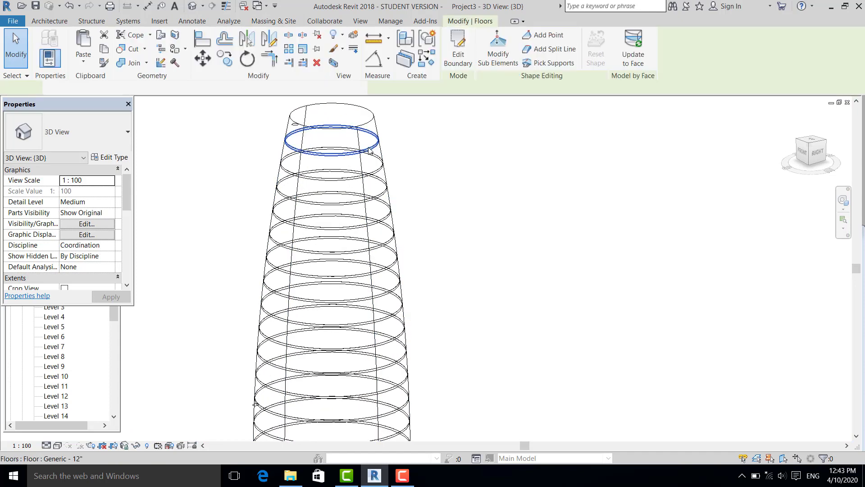
left_click(118, 158)
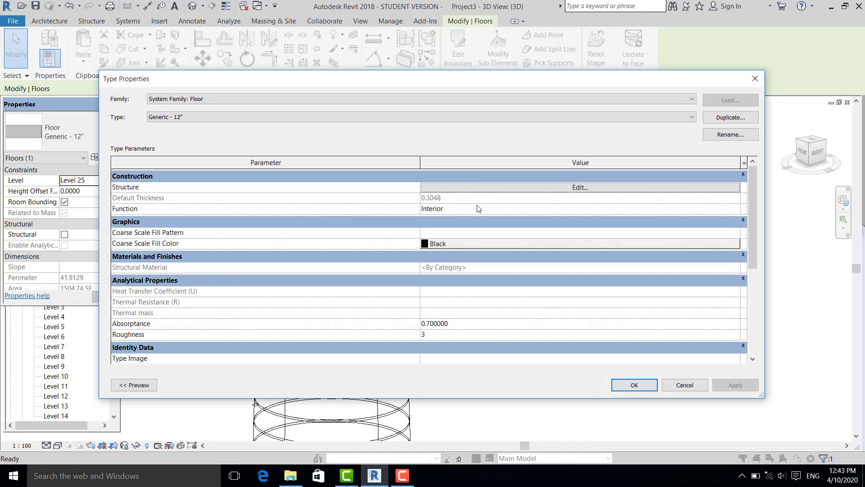
left_click(578, 188)
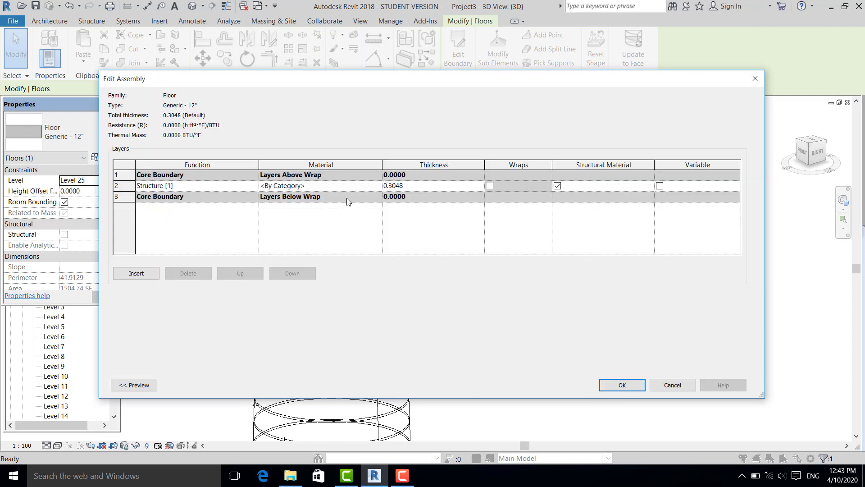
left_click(378, 185)
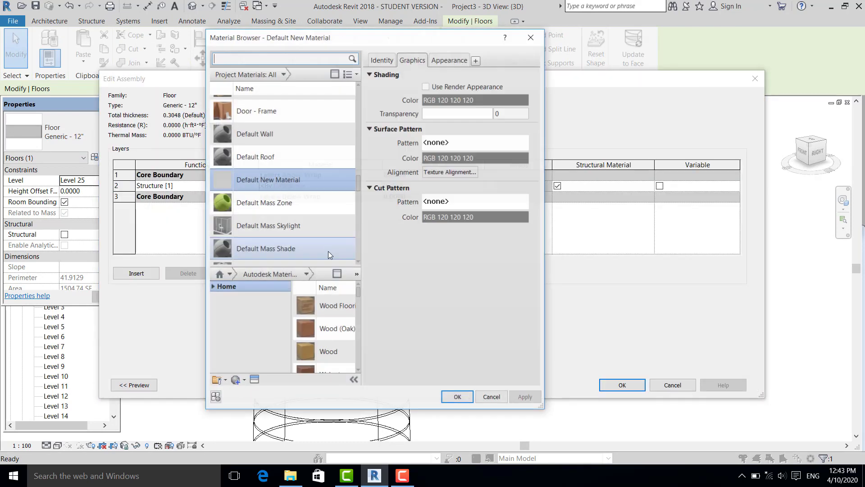
scroll(280, 212, "down", 5)
left_click(314, 274)
left_click(309, 344)
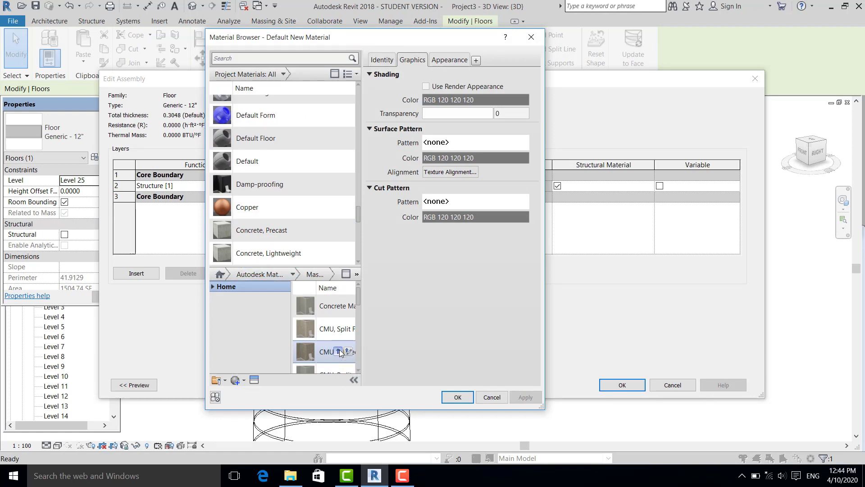
left_click(347, 352)
left_click(456, 399)
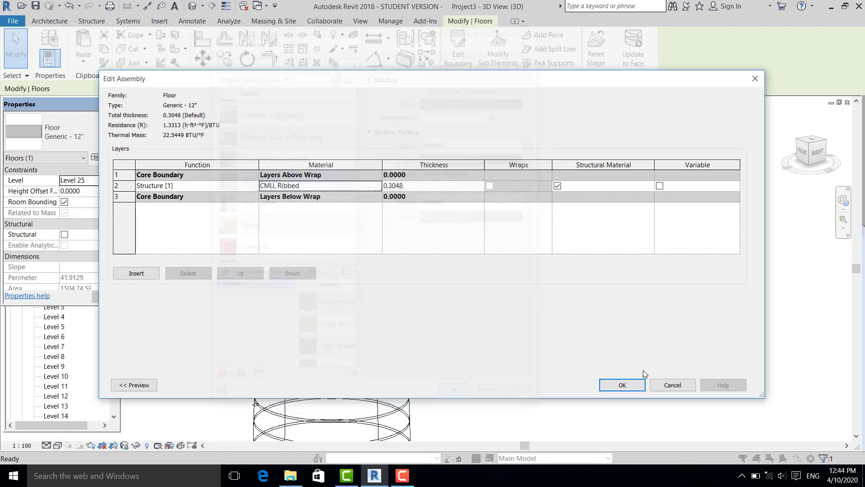
left_click(631, 383)
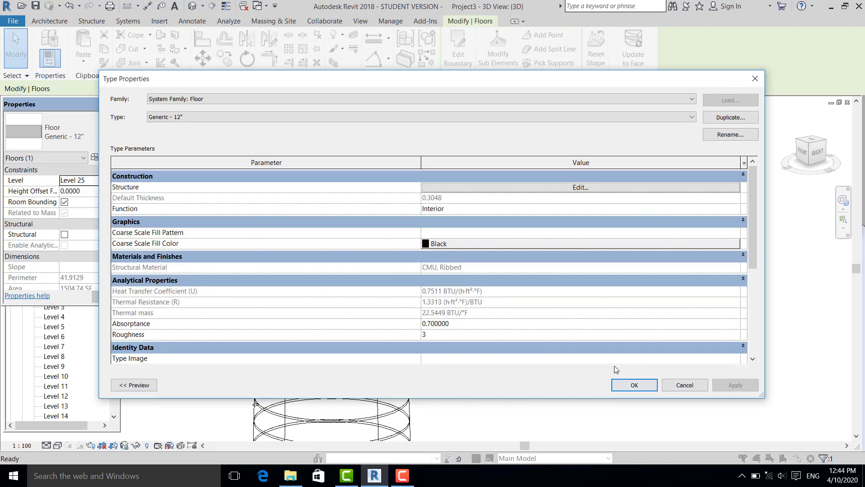
left_click(629, 385)
scroll(529, 242, "down", 4)
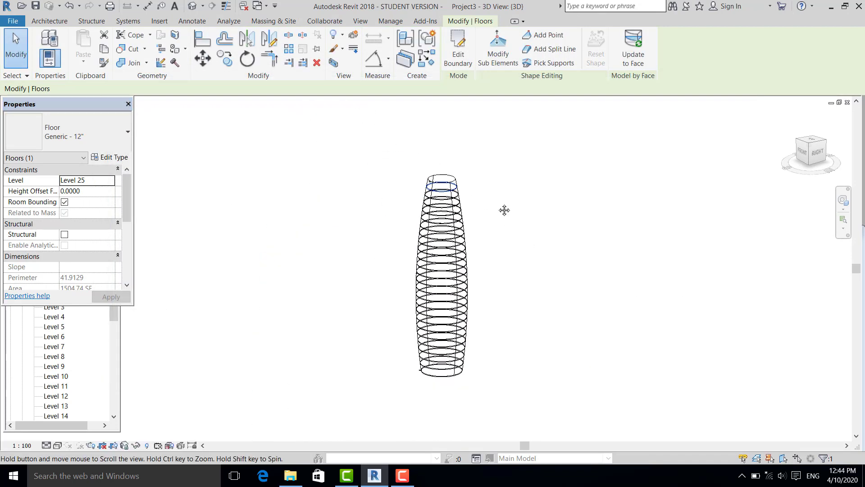
left_click(515, 239)
Look over the tower's lower floors in 3D and open the South elevation at the tower's base.
scroll(403, 334, "up", 2)
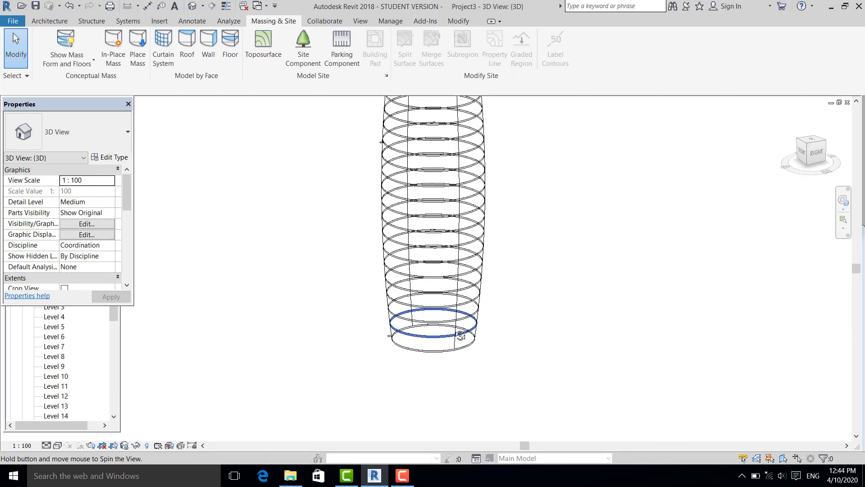
middle_click_drag(460, 332, 512, 306, "shift")
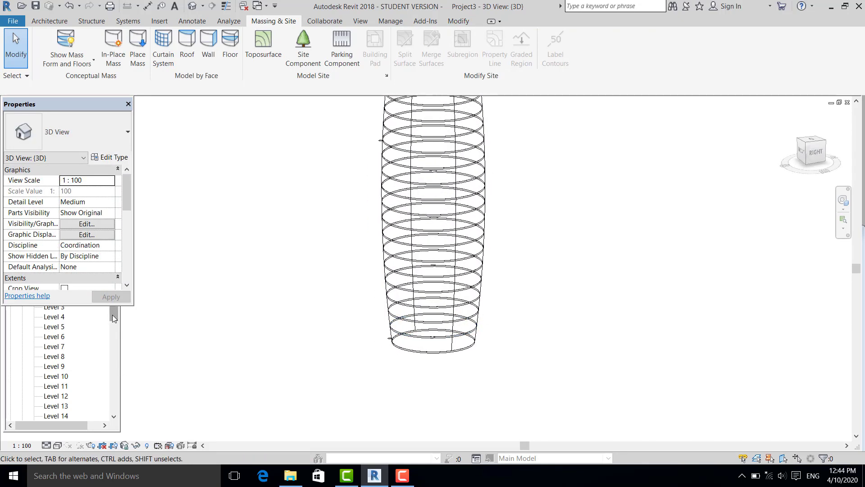
left_click_drag(113, 315, 111, 379)
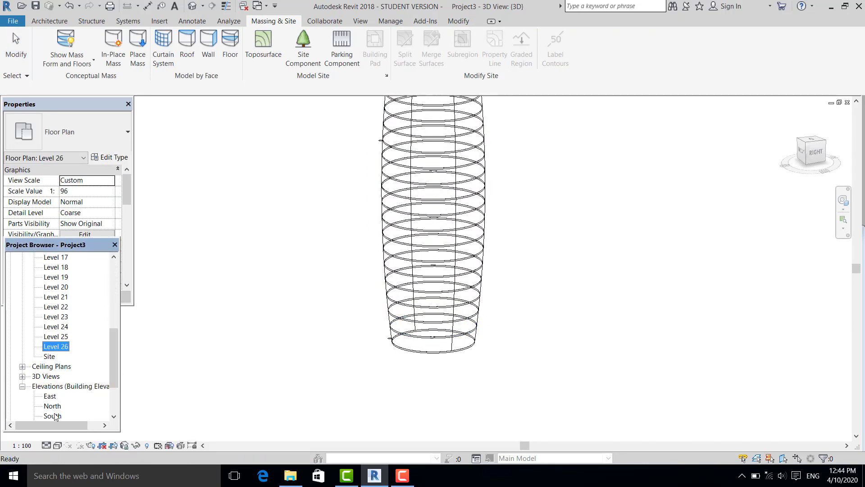
scroll(417, 306, "down", 2)
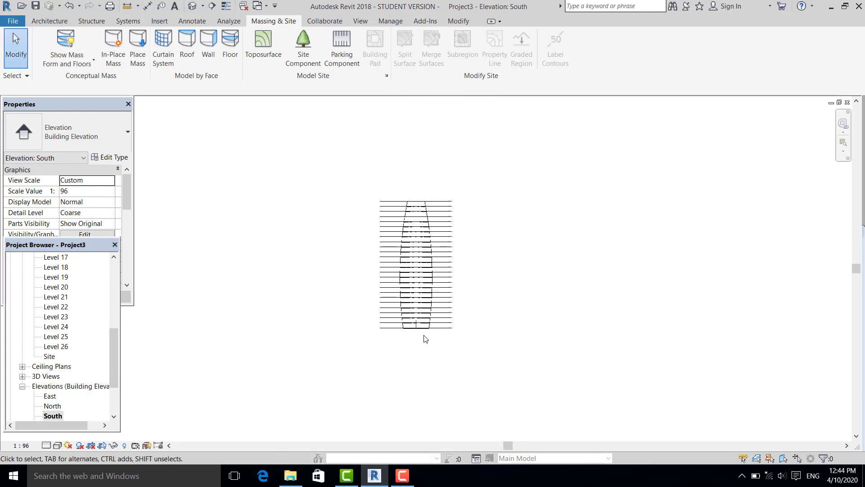
scroll(414, 325, "up", 3)
Sketch a model-line rectangle about 4.6 wide and 2.6 high, standing on Level 1 near the middle of the tower's base.
scroll(414, 326, "up", 2)
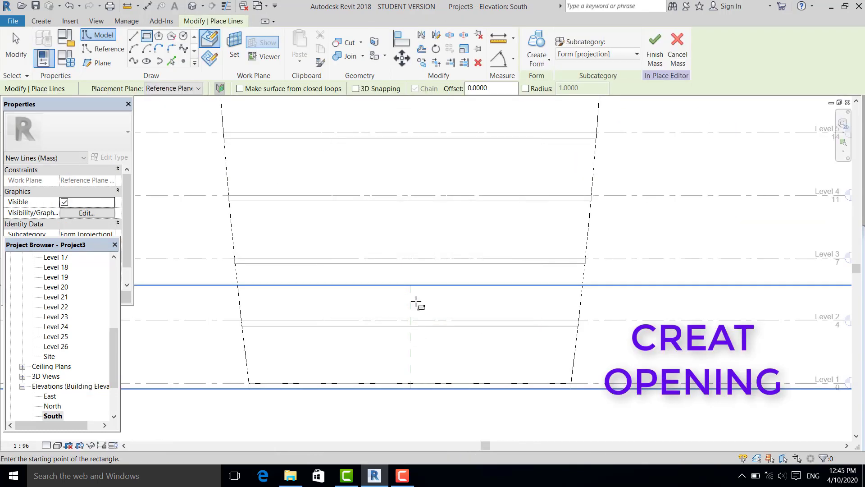
scroll(382, 402, "up", 2)
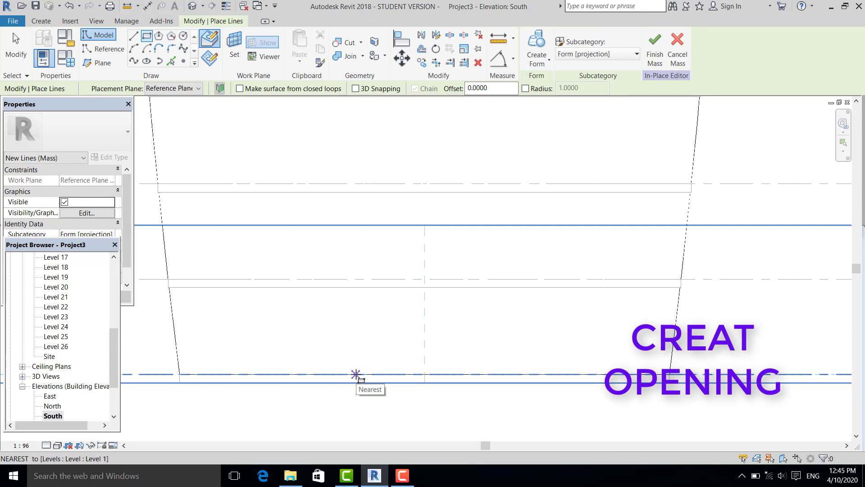
left_click(356, 374)
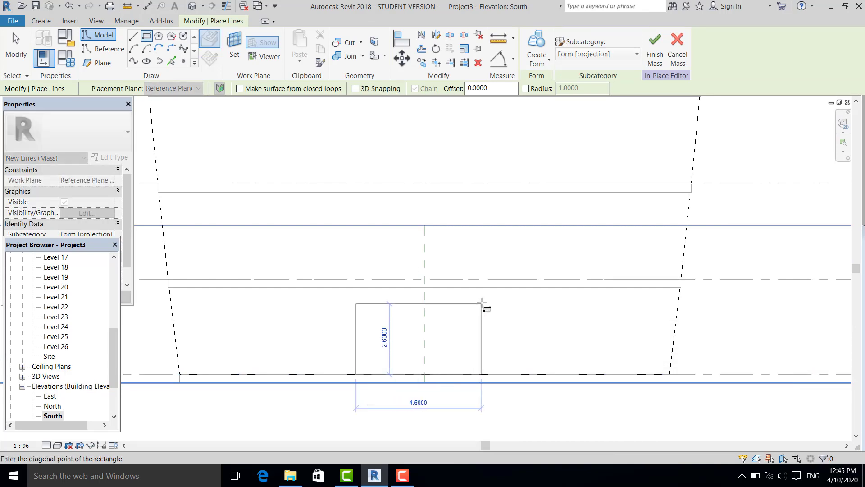
key("Escape")
key("Escape")
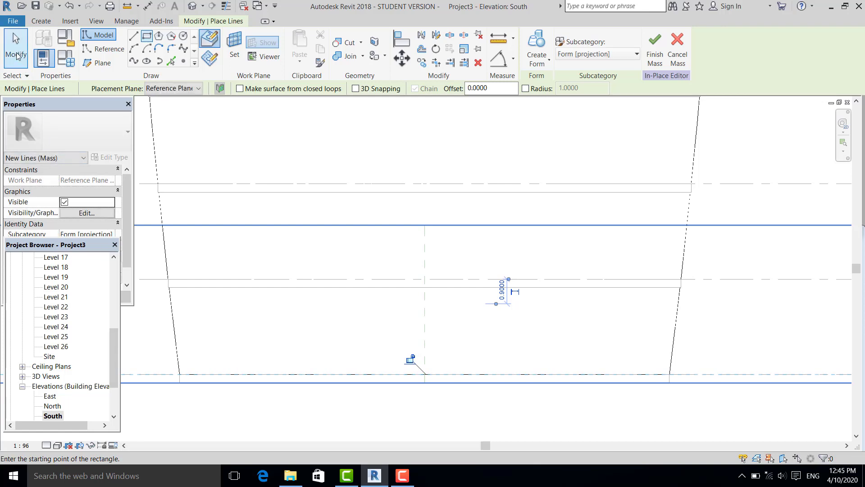
Set the South elevation's detail level to Fine and its visual style to Wireframe.
left_click(45, 445)
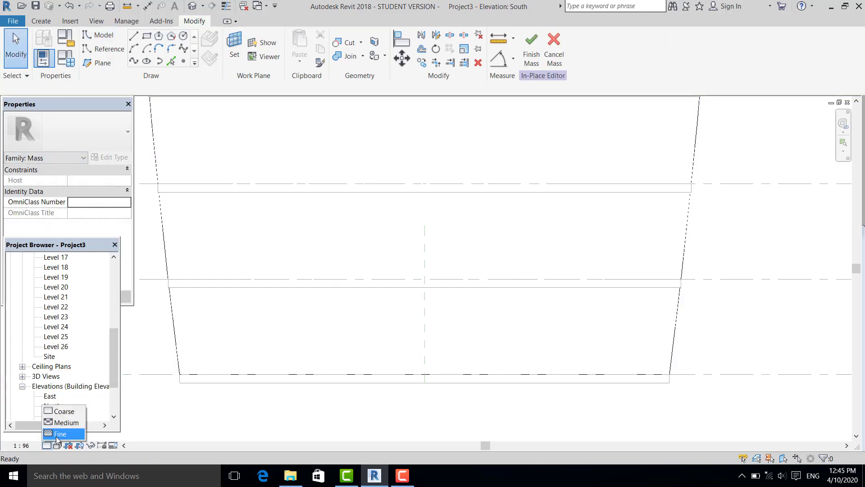
left_click(63, 484)
left_click(57, 445)
left_click(99, 388)
scroll(399, 347, "down", 1)
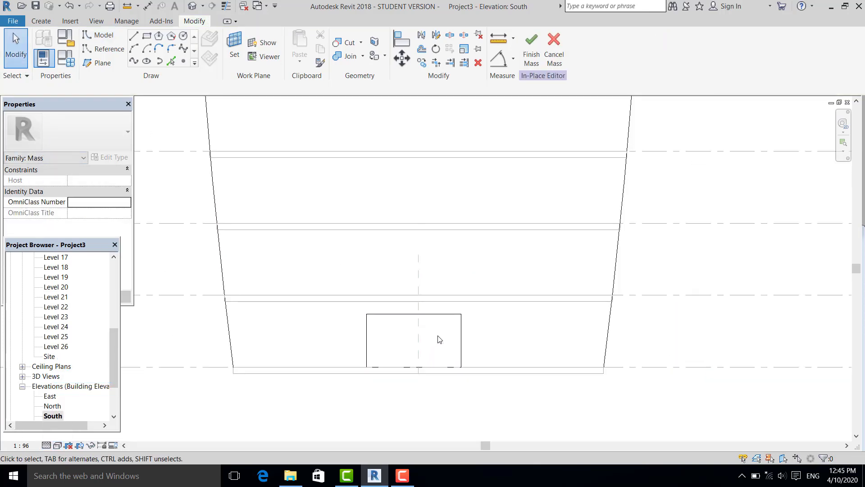
Draw an arc between the midpoints of the rectangle's two vertical sides, with its crown touching the rectangle's upper edge.
left_click(134, 51)
left_click(366, 340)
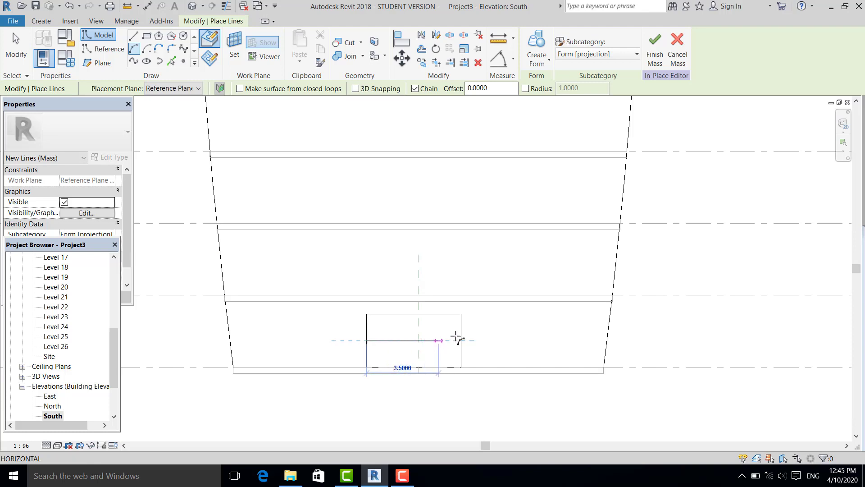
left_click(461, 340)
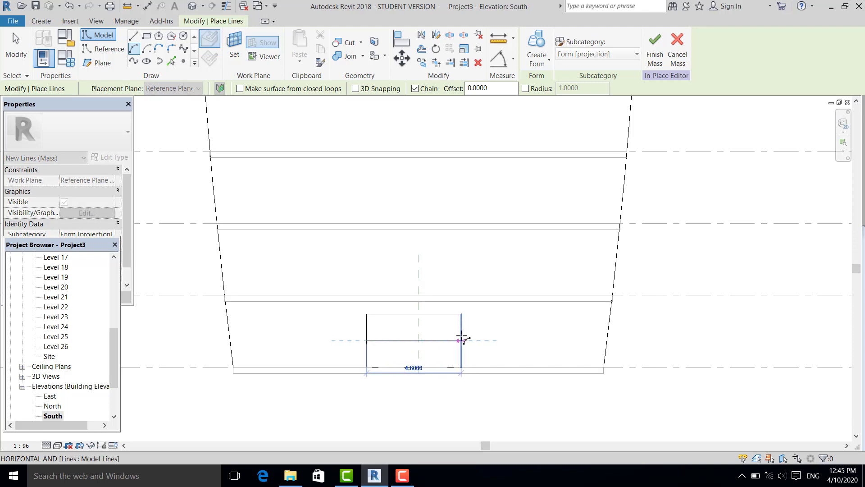
left_click(422, 318)
key("Escape")
key("Escape")
Split the rectangle's right vertical line just below its upper corner, above the arc's end.
scroll(496, 374, "up", 2)
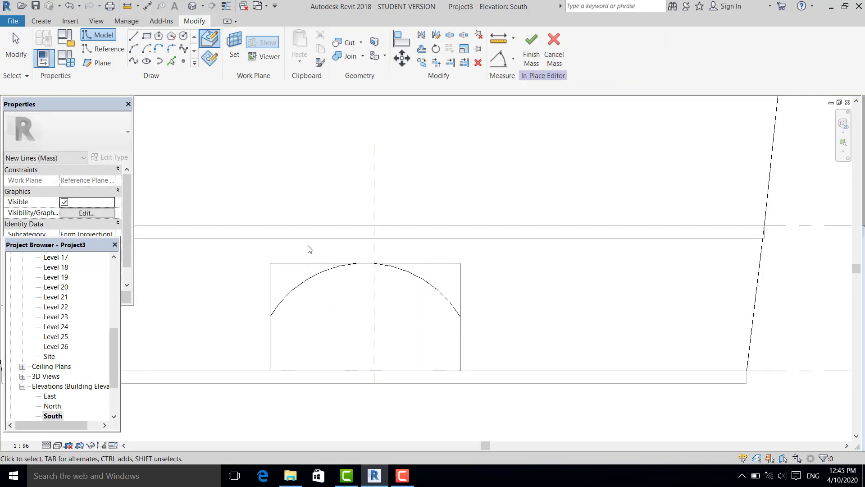
key("s")
key("l")
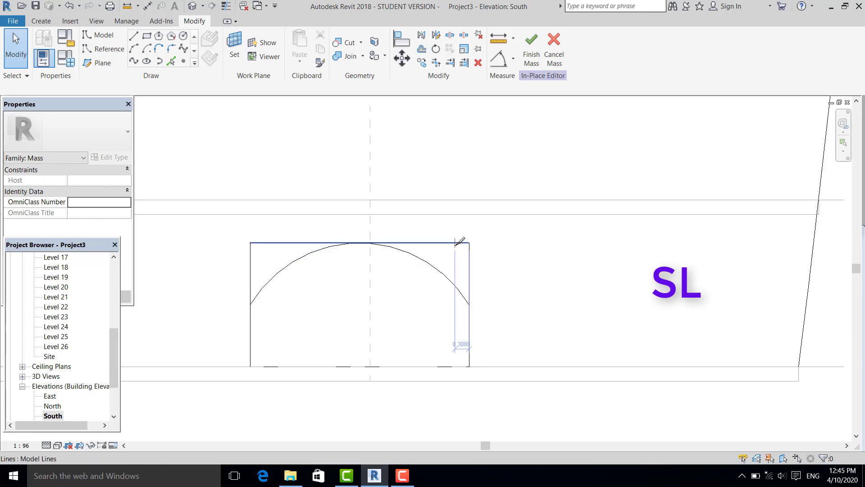
left_click(469, 257)
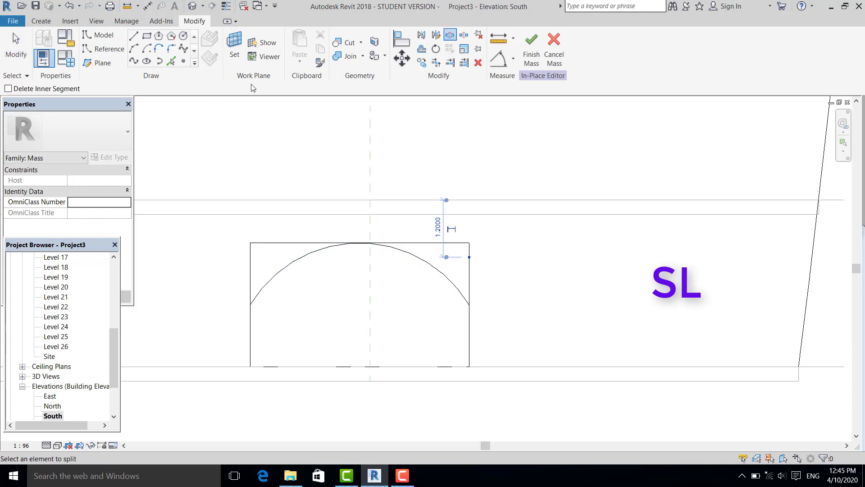
Trim the rectangle's two vertical sides to the arc's ends and delete the leftover lines above the arc.
key("t")
key("r")
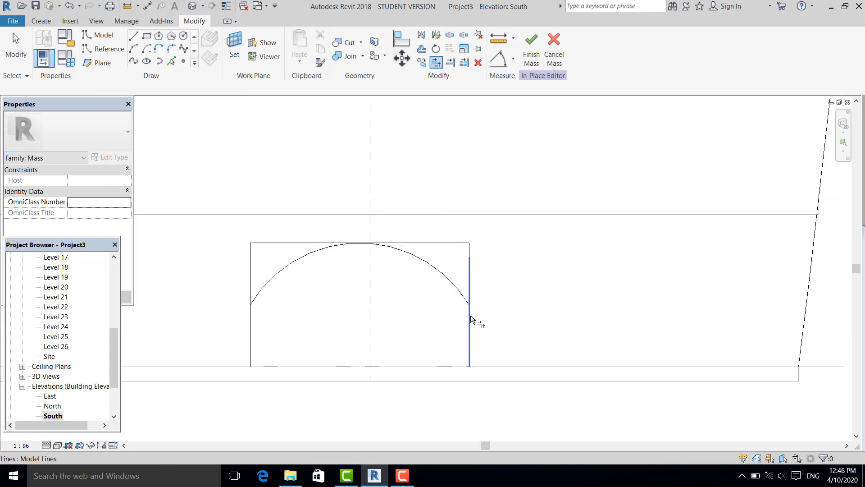
left_click(470, 319)
left_click(423, 300)
left_click(250, 315)
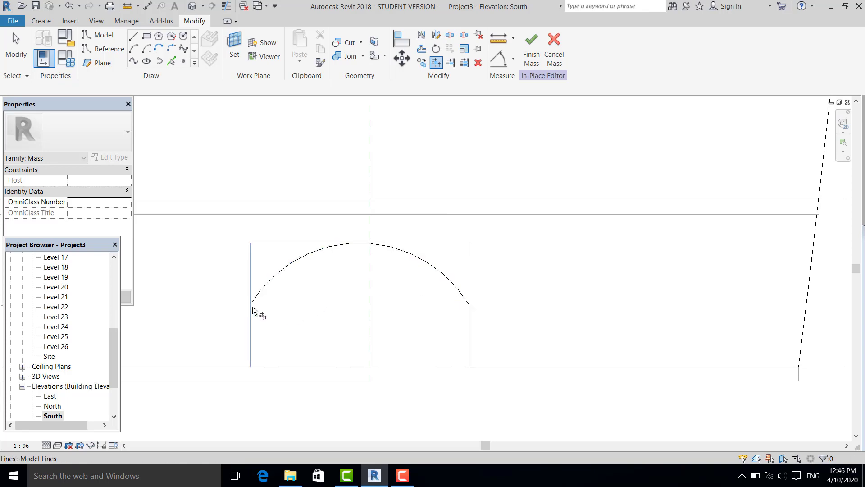
left_click(259, 291)
key("Escape")
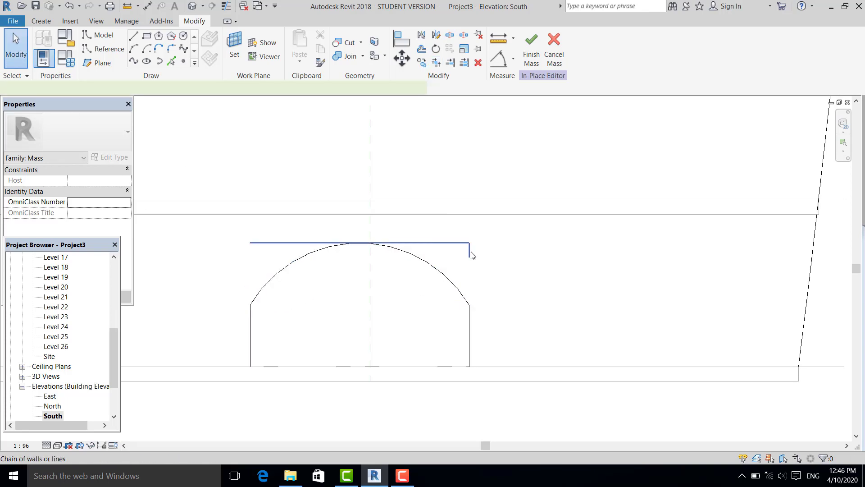
left_click(470, 248)
key("Delete")
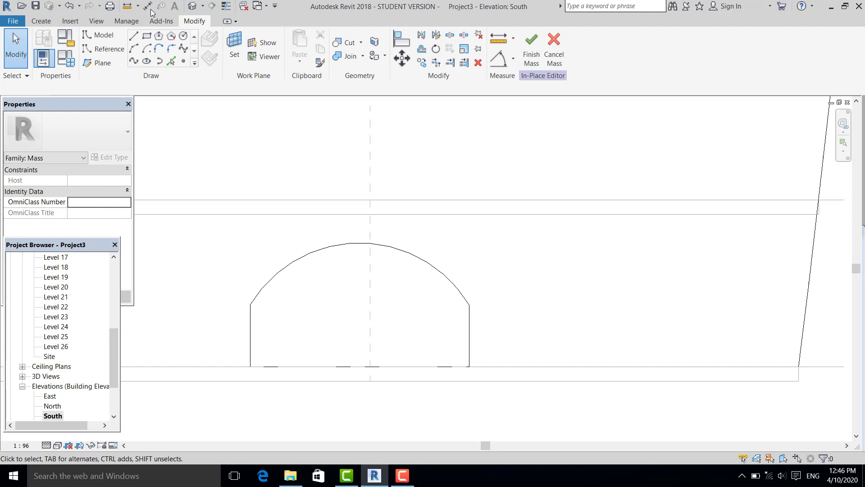
In the 3D view, create a void form from the closed arched profile at the tower's base.
left_click(191, 7)
scroll(439, 328, "up", 2)
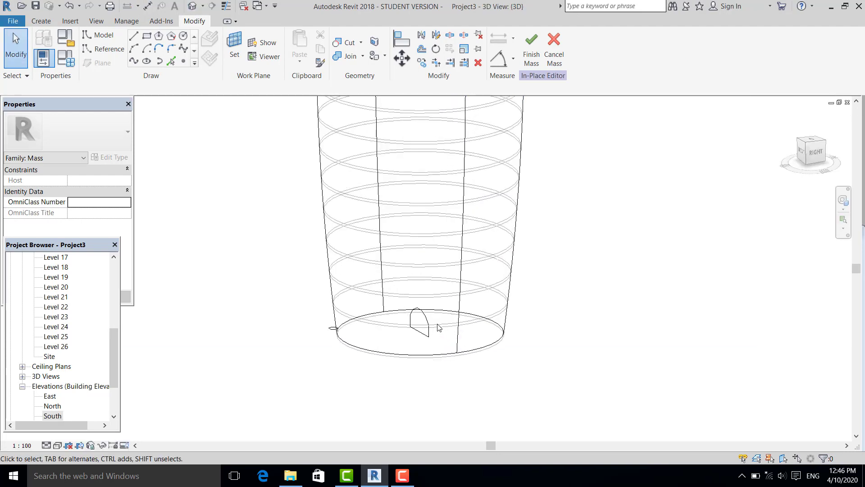
left_click(427, 317)
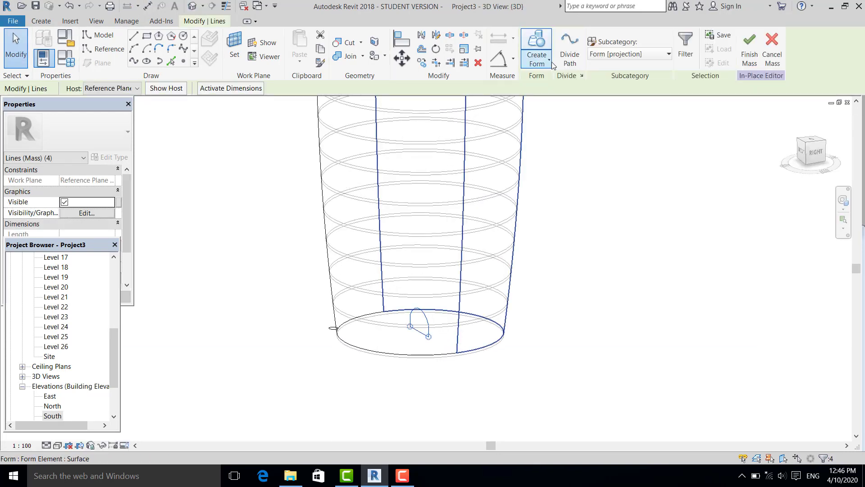
left_click(537, 60)
left_click(557, 103)
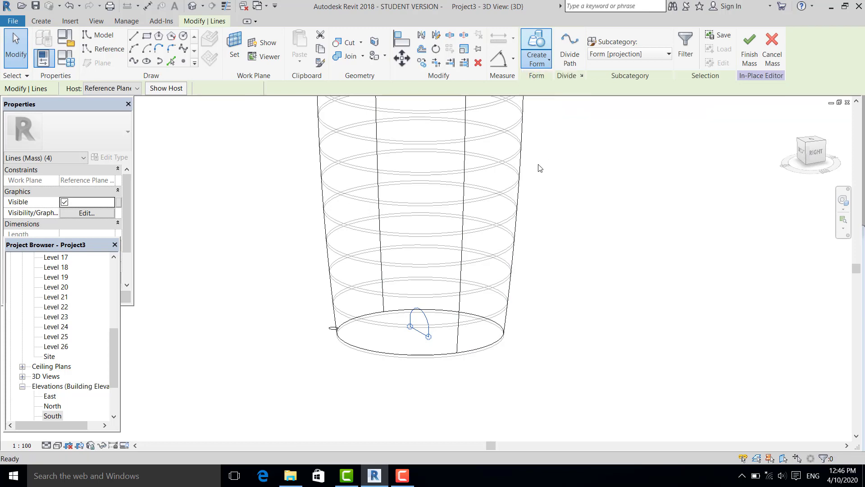
Stretch the arched void's two end faces in opposite directions across the tower base to about 18.83 long, and finish the mass.
left_click_drag(415, 327, 332, 347)
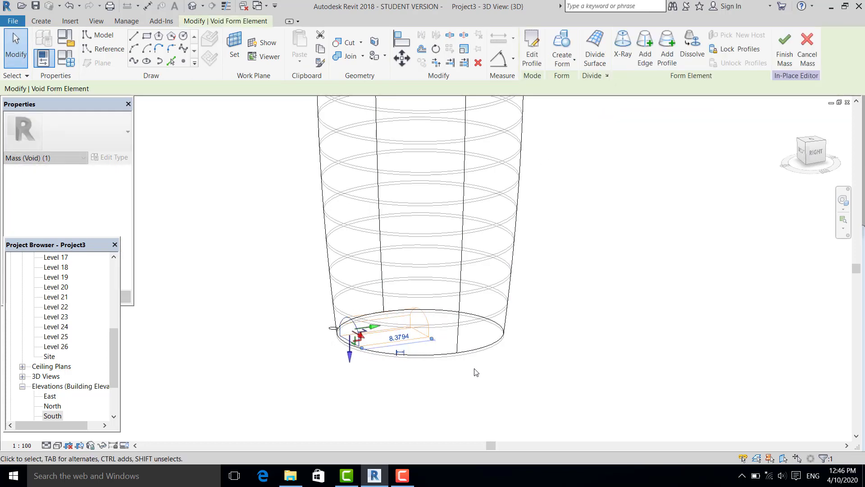
middle_click_drag(338, 347, 427, 345, "shift")
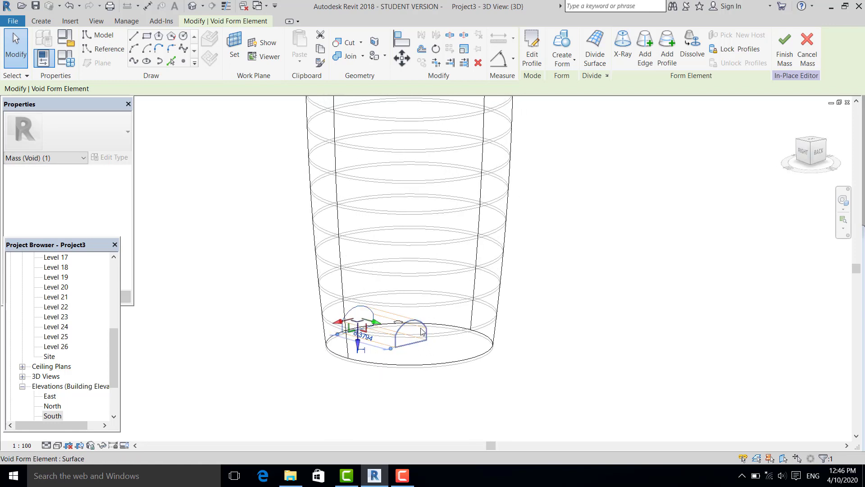
left_click(424, 332)
left_click_drag(413, 338, 455, 352)
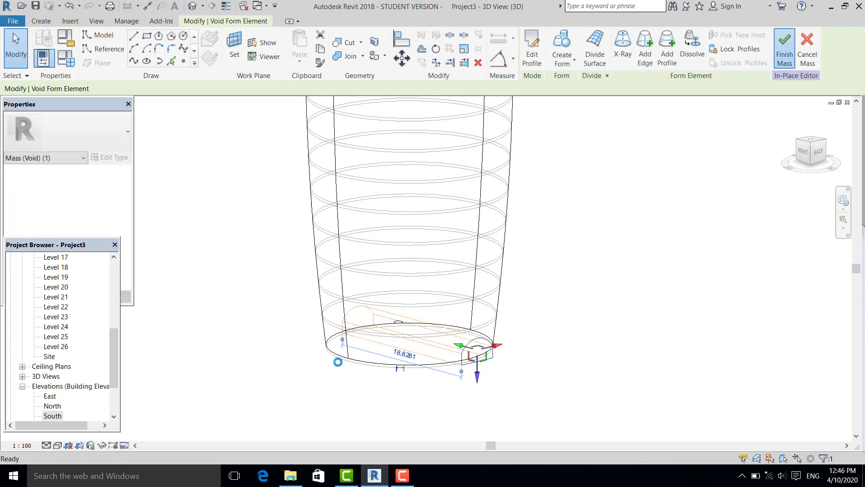
middle_click_drag(338, 362, 403, 357, "shift")
scroll(401, 115, "up", 2)
scroll(402, 116, "down", 3)
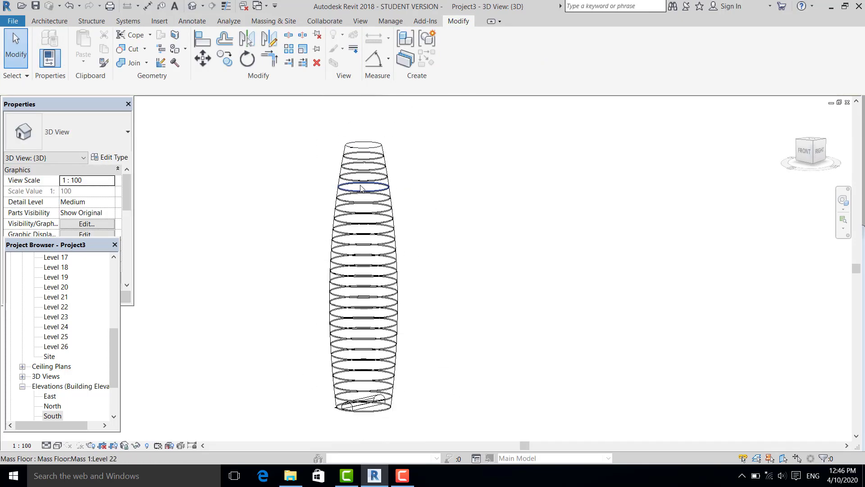
Open the Level 1 floor plan and set its detail level to Fine and its visual style to Wireframe.
left_click_drag(112, 339, 133, 276)
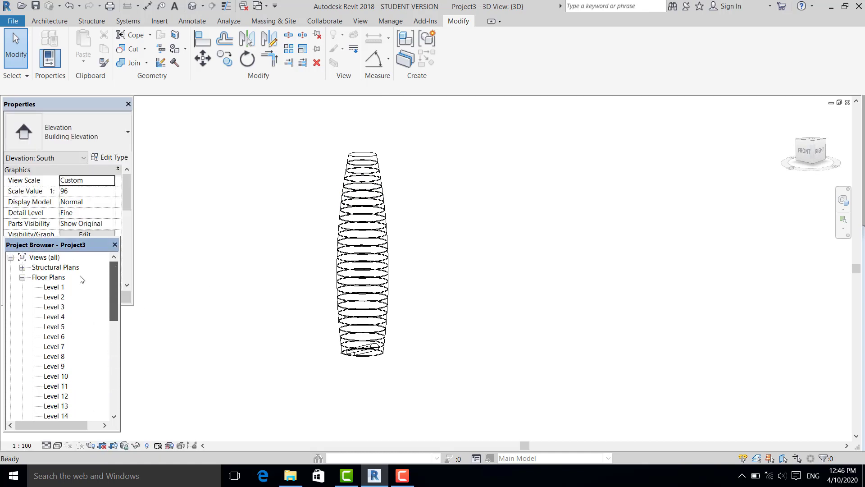
double_click(53, 287)
scroll(280, 325, "up", 3)
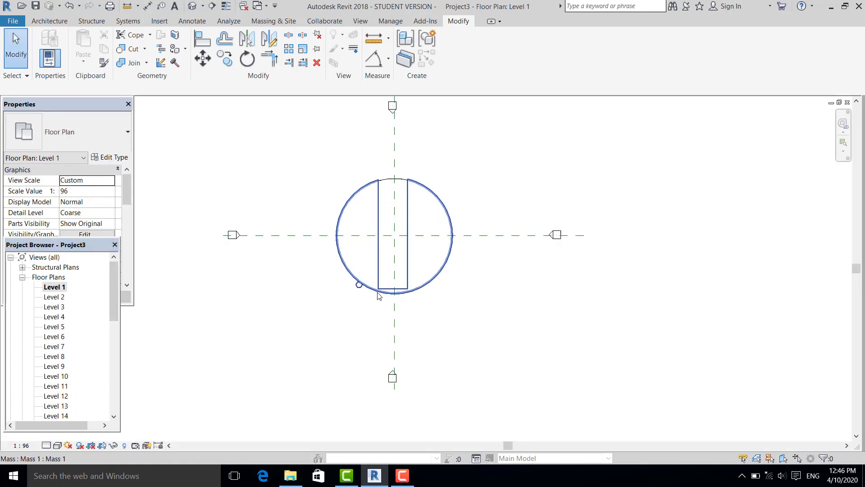
left_click(57, 446)
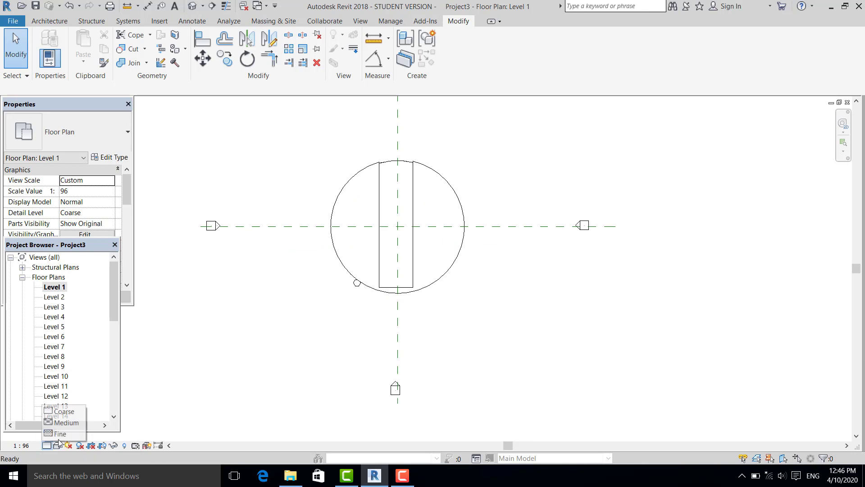
left_click(61, 433)
left_click(56, 445)
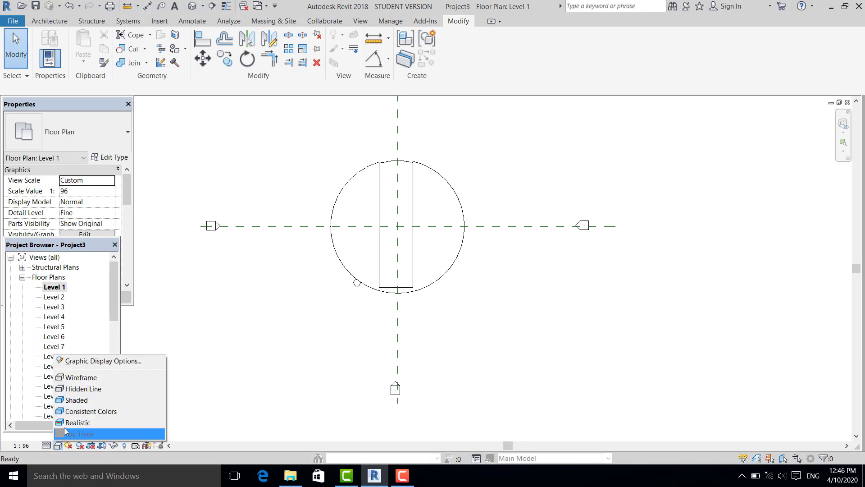
left_click(80, 378)
scroll(341, 282, "up", 2)
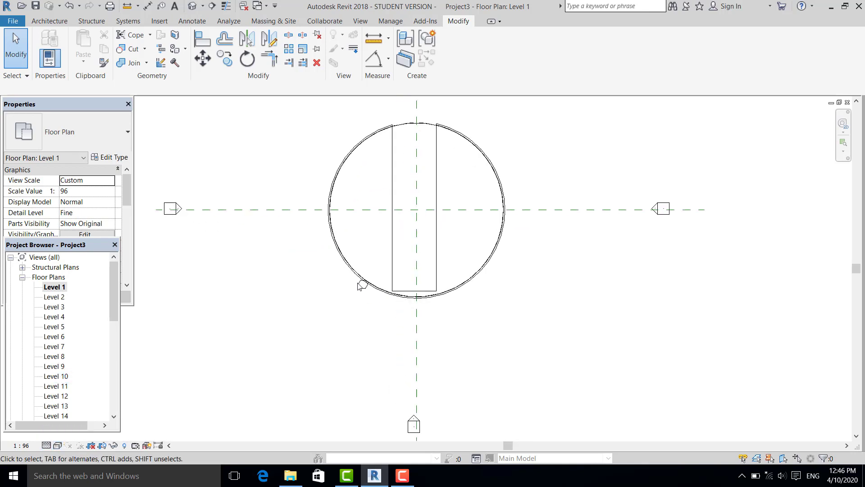
scroll(386, 321, "up", 1)
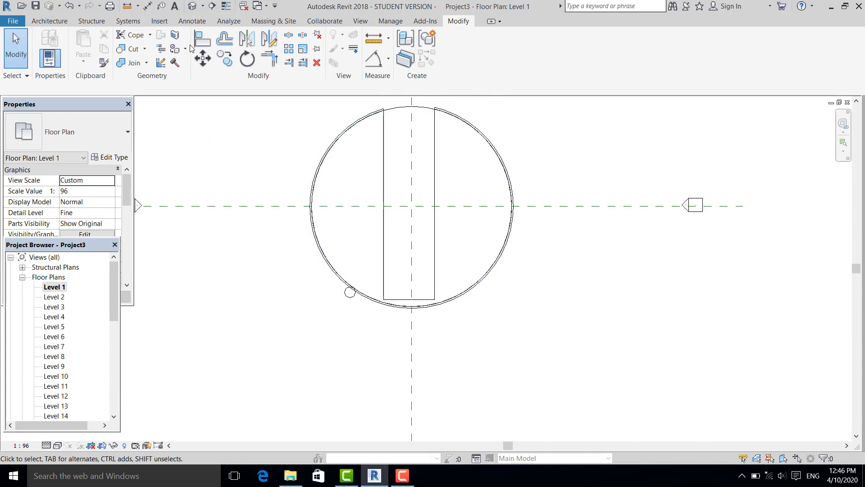
In the 3D view, select the Generic - 12" floor on Level 16 and temporarily hide that element.
left_click(193, 6)
scroll(402, 256, "up", 3)
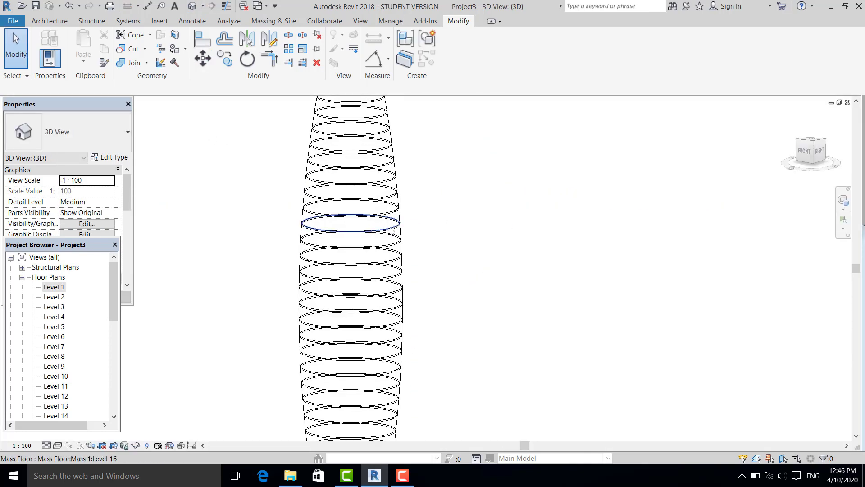
left_click(390, 230)
scroll(393, 231, "up", 1)
key("Escape")
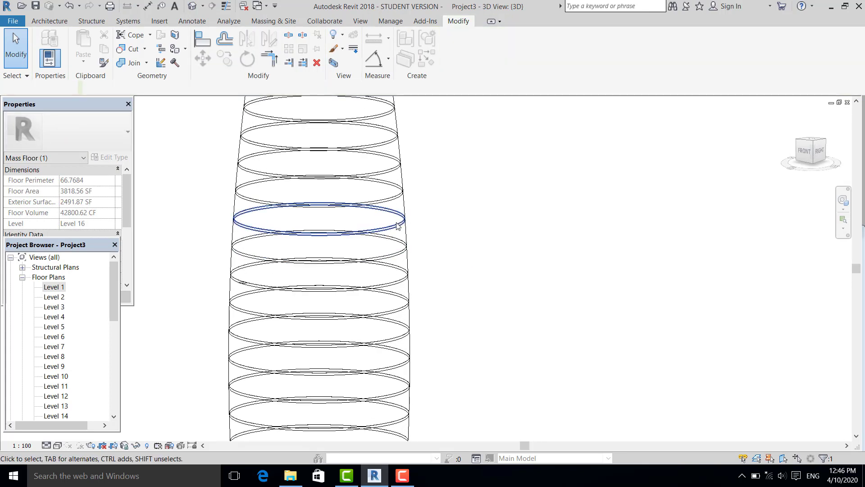
scroll(399, 231, "up", 2)
key("Tab")
left_click(400, 232)
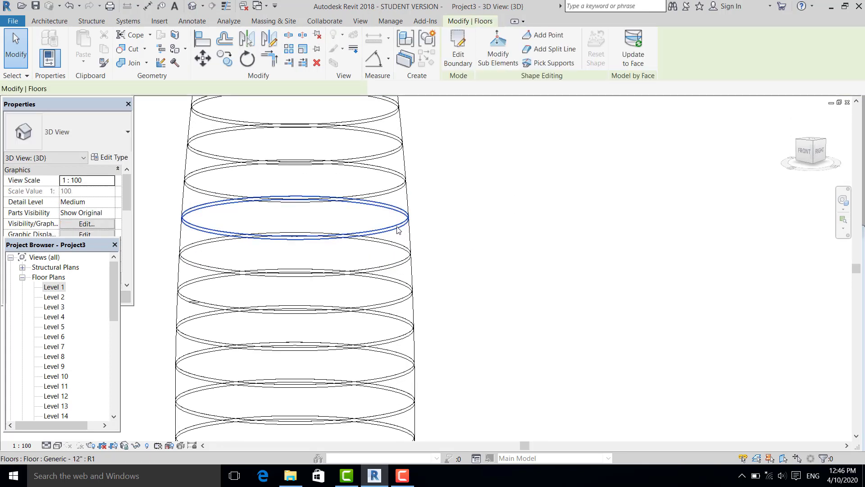
left_click(136, 445)
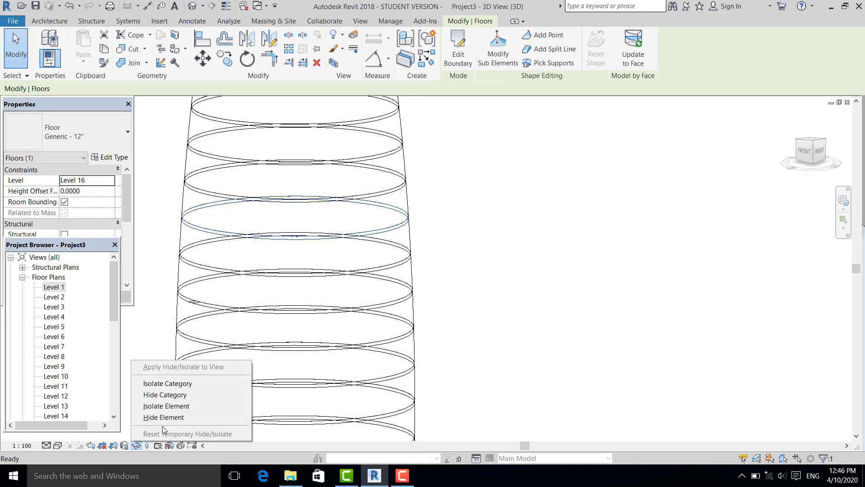
left_click(164, 418)
scroll(386, 292, "down", 4)
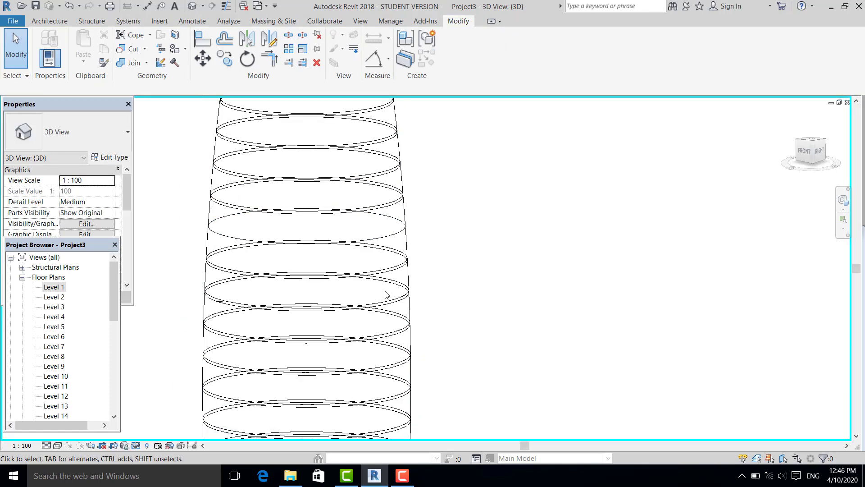
Try to temporarily hide all of the tower's elements in the 3D view.
scroll(386, 264, "down", 4)
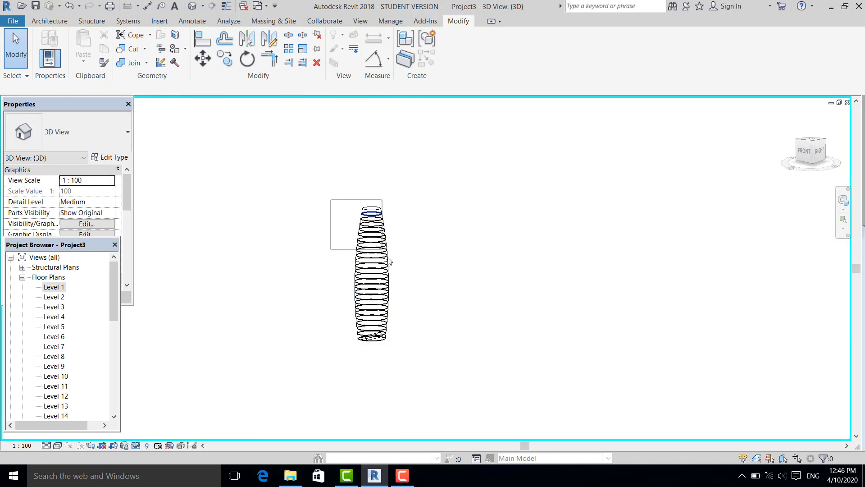
left_click_drag(390, 261, 407, 347)
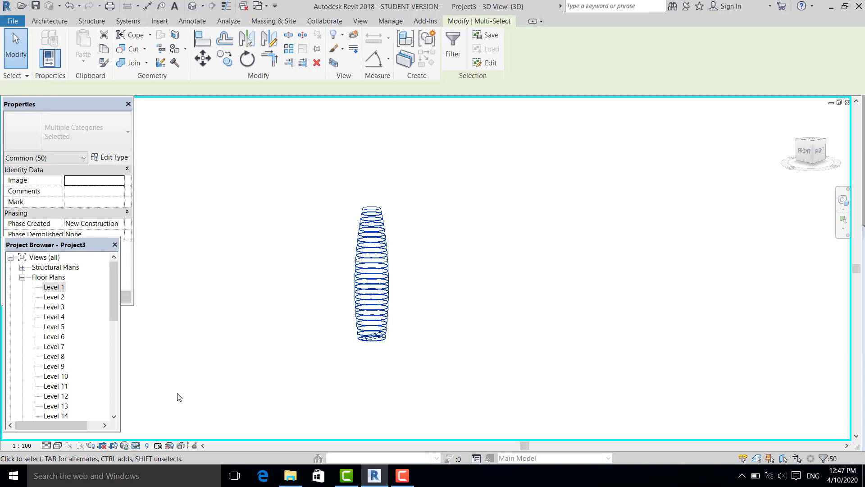
left_click(136, 445)
left_click(164, 418)
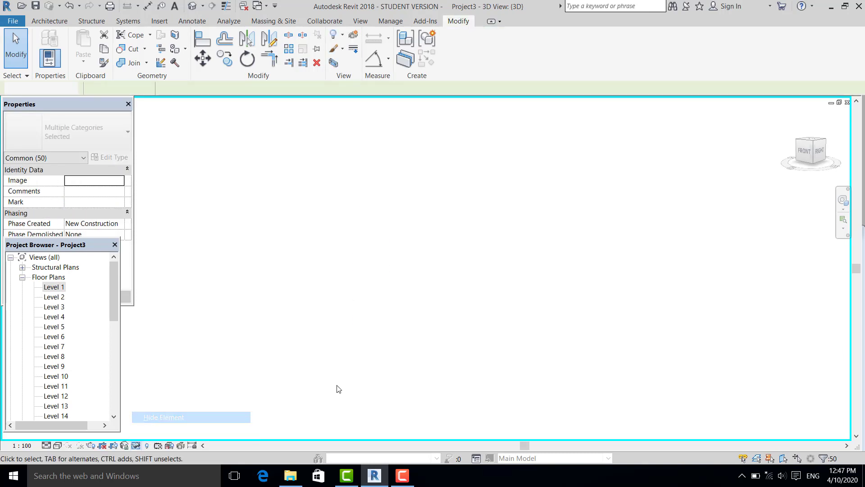
scroll(352, 369, "down", 5)
Select the tower's mass at its base and open it for in-place editing.
scroll(353, 363, "up", 6)
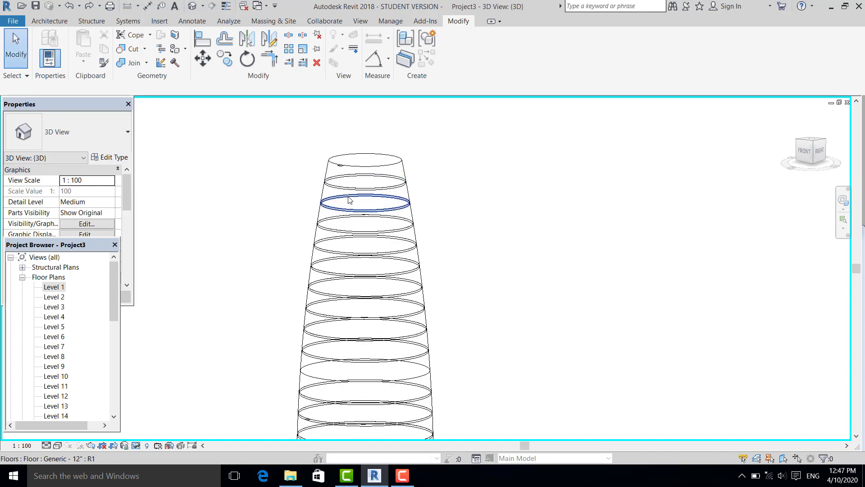
scroll(362, 188, "down", 3)
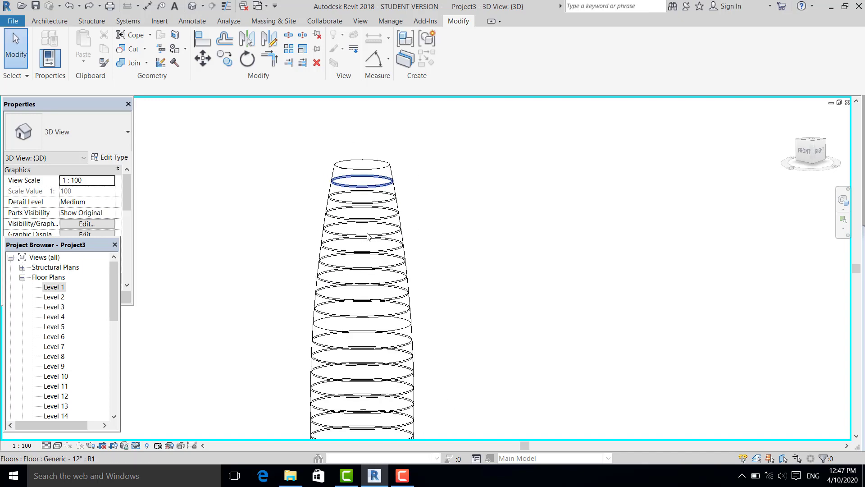
middle_click_drag(361, 188, 390, 238)
scroll(353, 357, "down", 2)
scroll(349, 315, "up", 5)
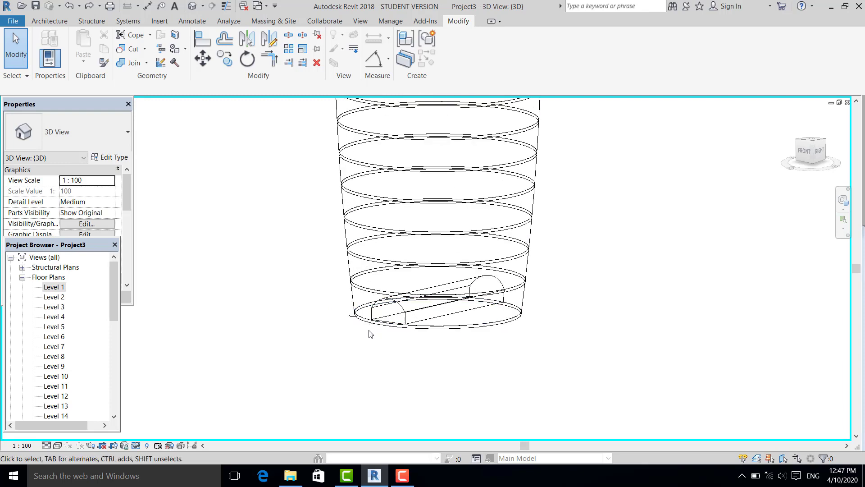
left_click(346, 318)
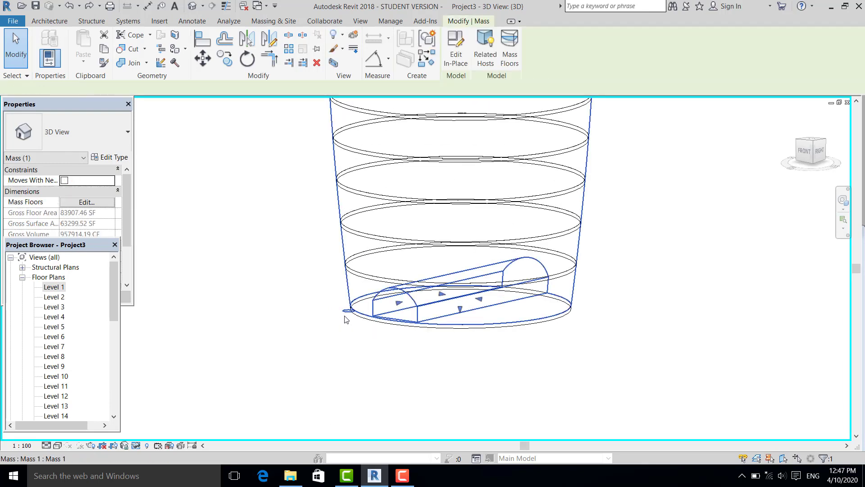
double_click(345, 319)
Create a solid form lofted through the three small circles at the tower's base, mid-height and top edge.
left_click(348, 311)
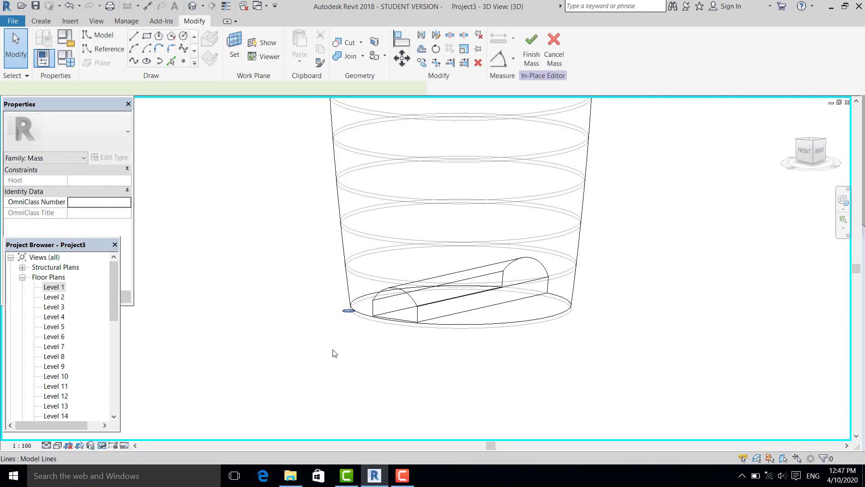
scroll(332, 353, "down", 4)
scroll(352, 222, "up", 3)
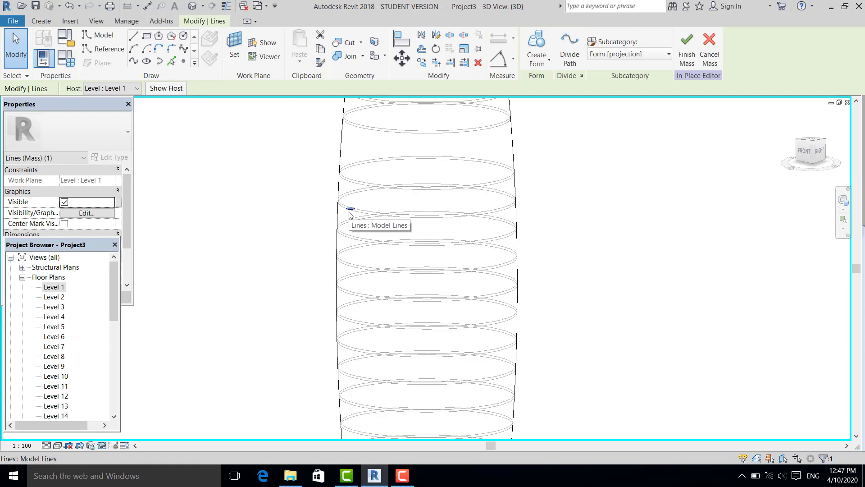
left_click(350, 208, "ctrl")
scroll(367, 284, "down", 5)
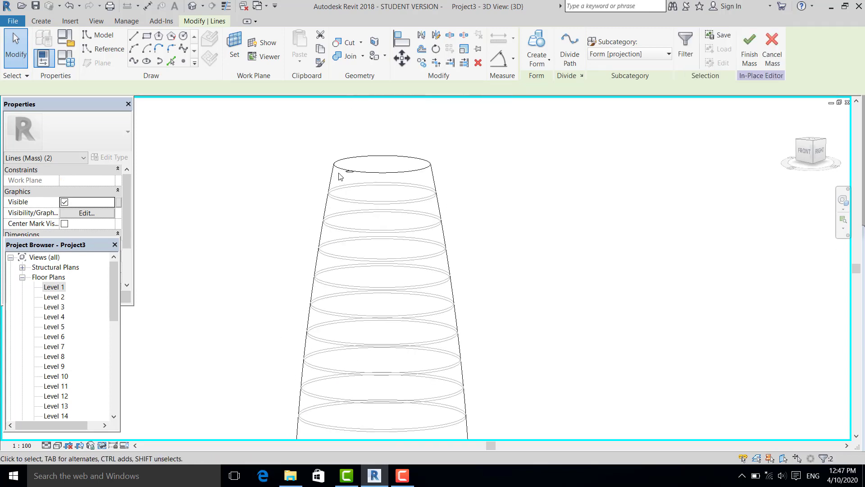
scroll(347, 178, "up", 2)
left_click(358, 172, "ctrl")
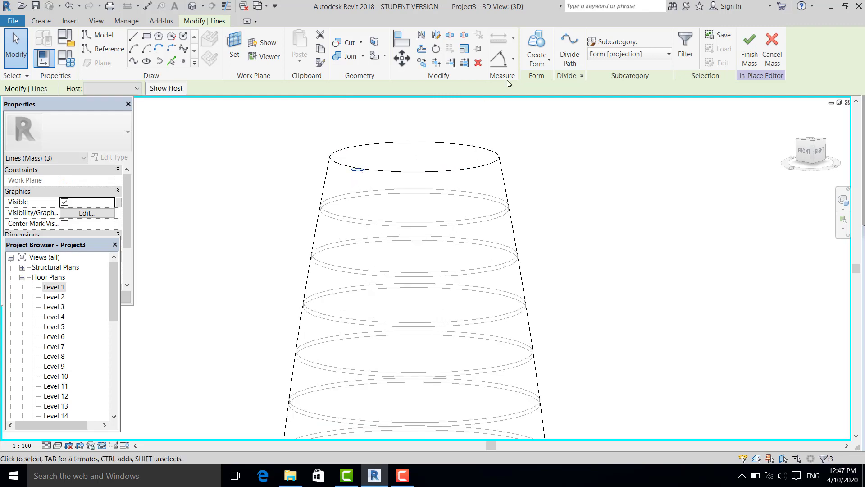
left_click(550, 67)
left_click(566, 104)
middle_click_drag(556, 170, 385, 213, "shift")
scroll(386, 168, "up", 3)
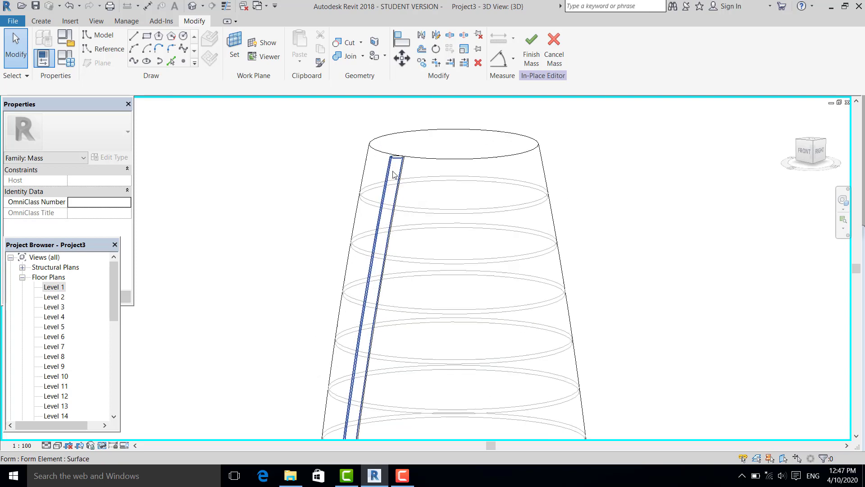
Assign the Titanium 6Al-4V material from the Autodesk library's Metal category to the slender lofted column, replacing the existing appearance.
left_click(396, 174)
scroll(401, 167, "up", 3)
scroll(408, 160, "up", 2)
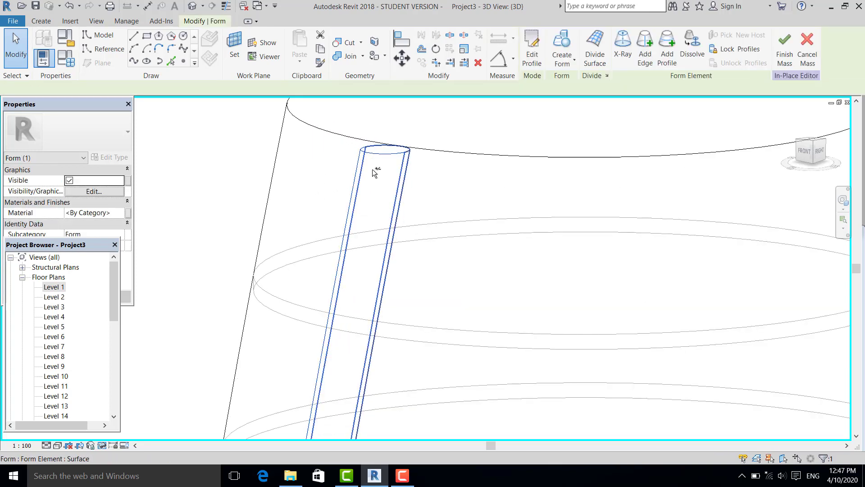
left_click(359, 167, "ctrl")
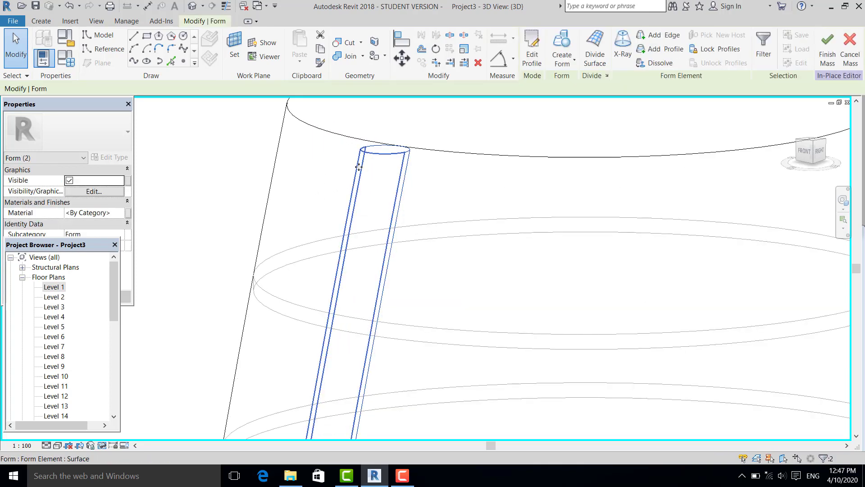
left_click(106, 213)
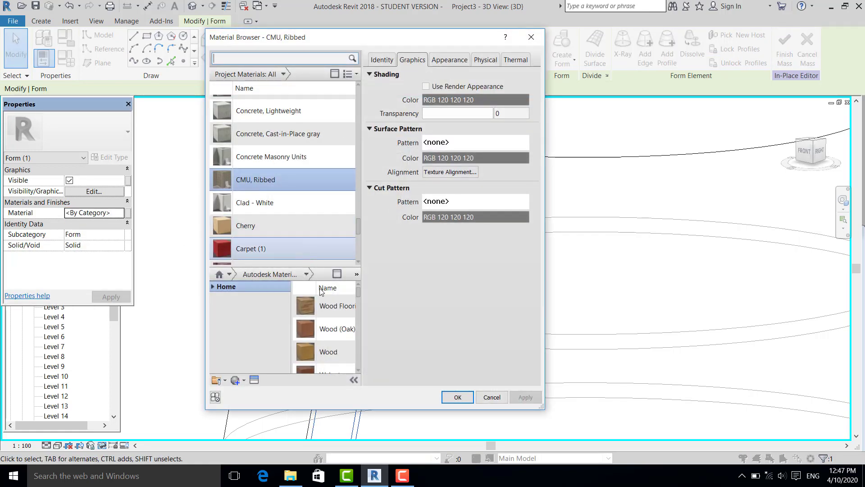
scroll(300, 226, "down", 4)
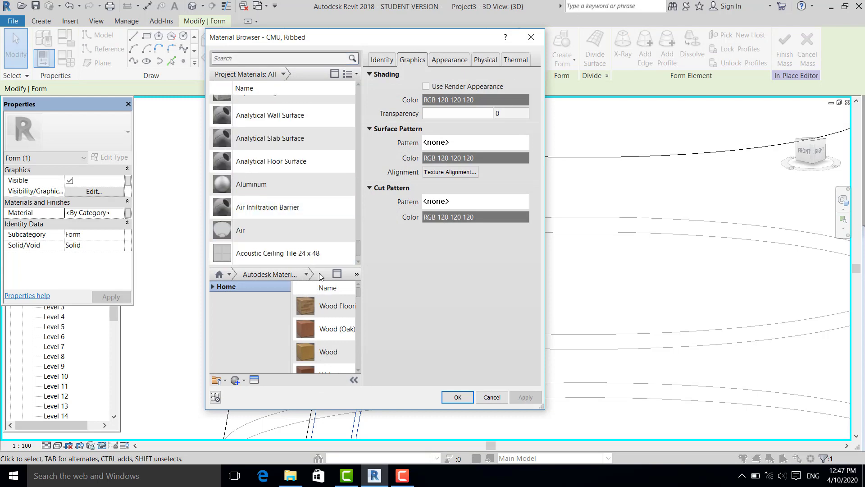
left_click(306, 274)
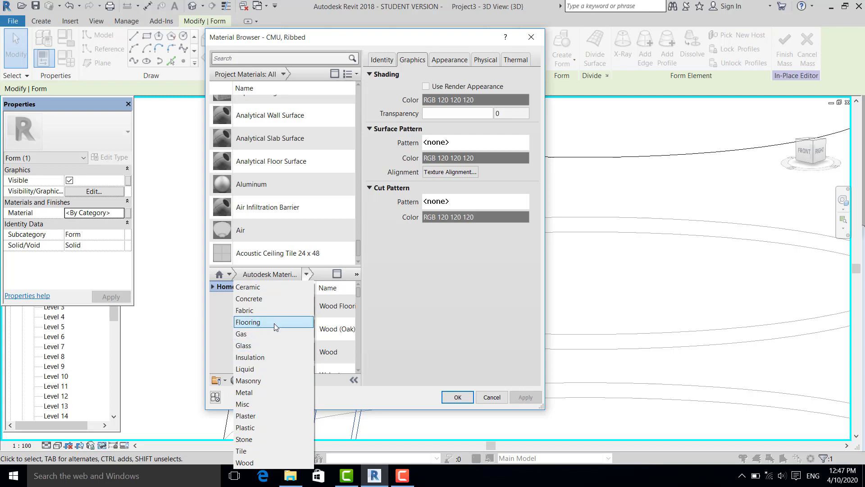
left_click(277, 392)
left_click(338, 338)
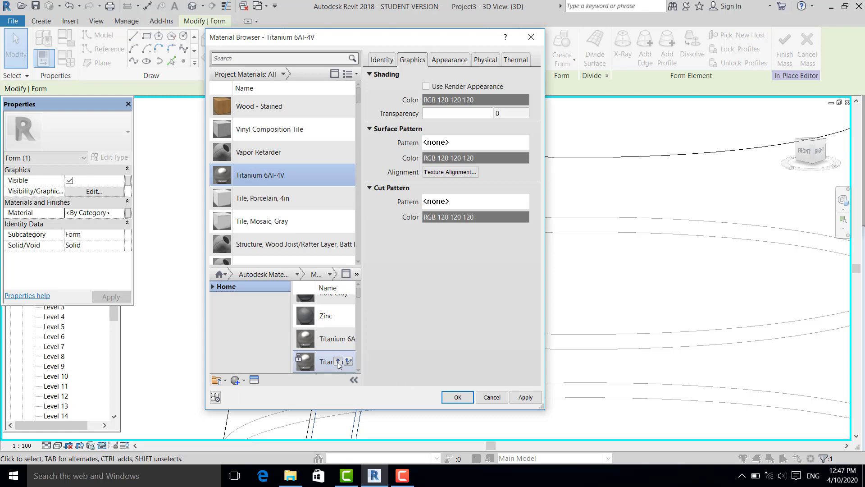
left_click(338, 339)
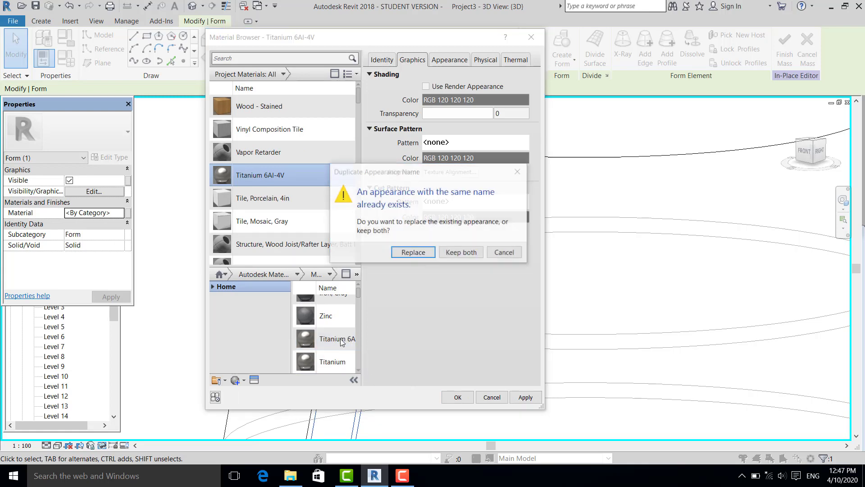
left_click(417, 251)
left_click(524, 397)
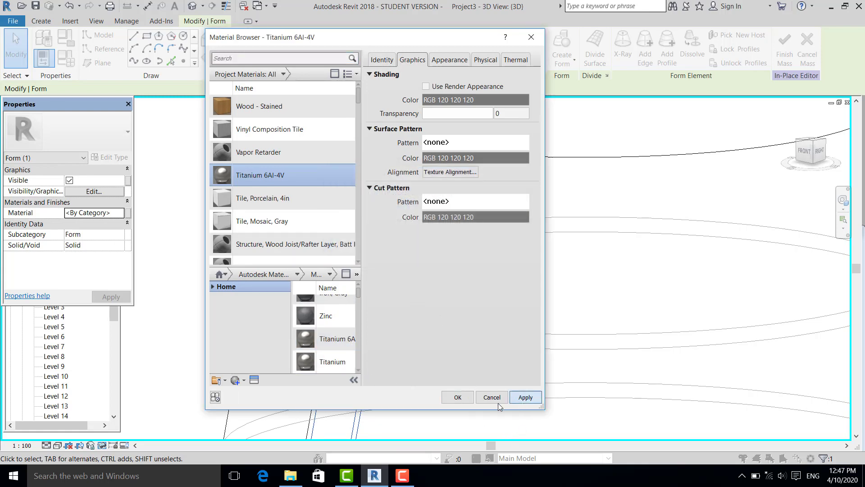
left_click(458, 397)
scroll(387, 207, "down", 6)
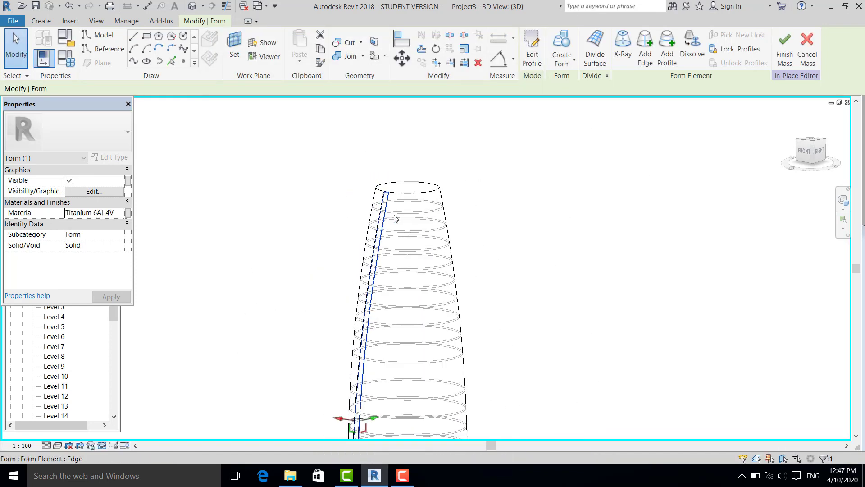
key("Escape")
Open the Level 26 floor plan and bring the tower's outline and column into view.
scroll(378, 373, "up", 5)
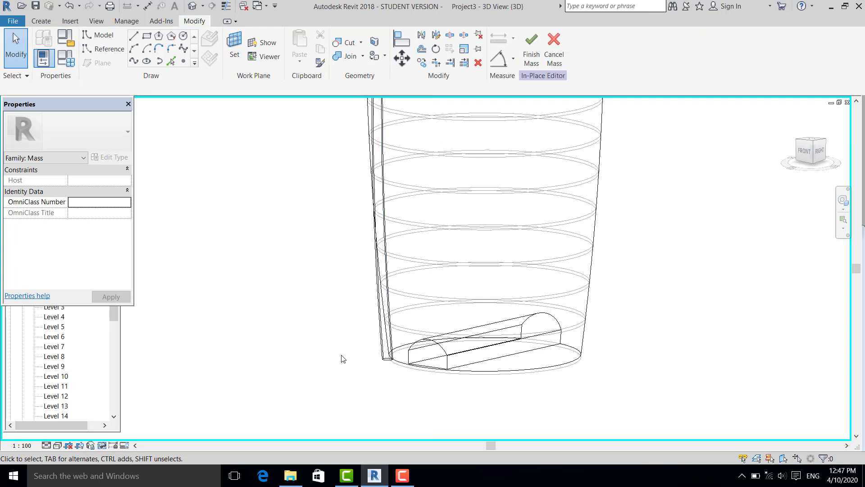
scroll(342, 356, "down", 4)
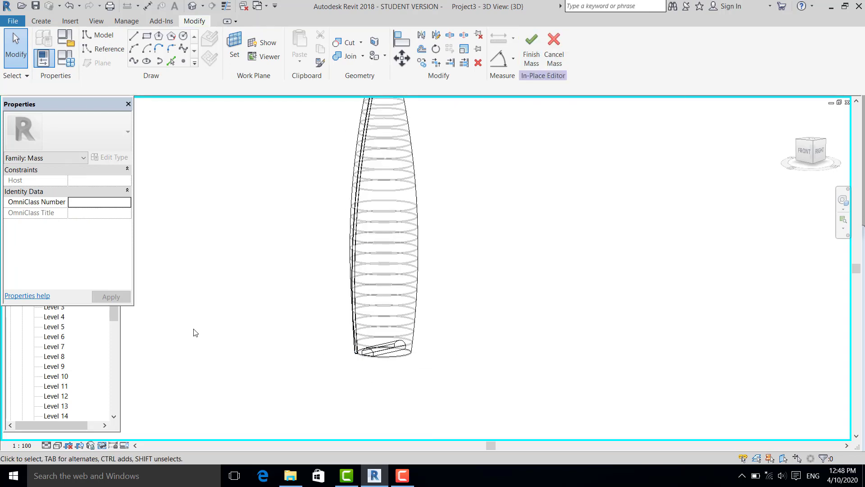
left_click(116, 312)
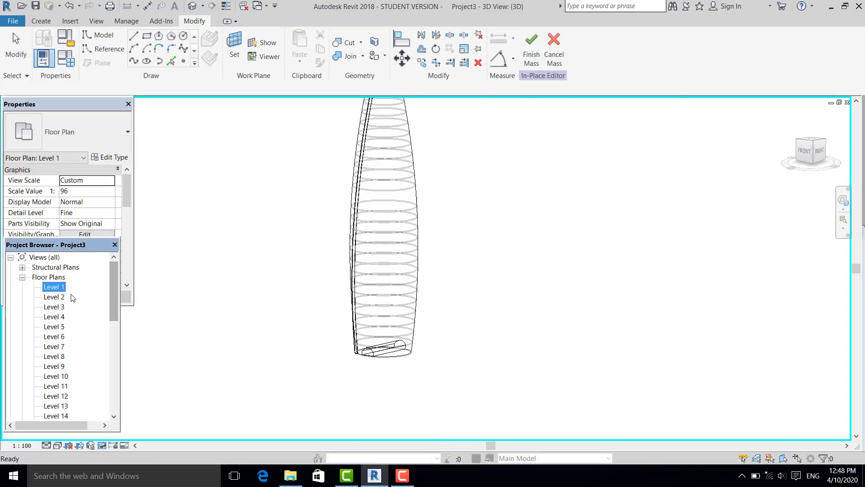
double_click(54, 287)
scroll(350, 291, "up", 2)
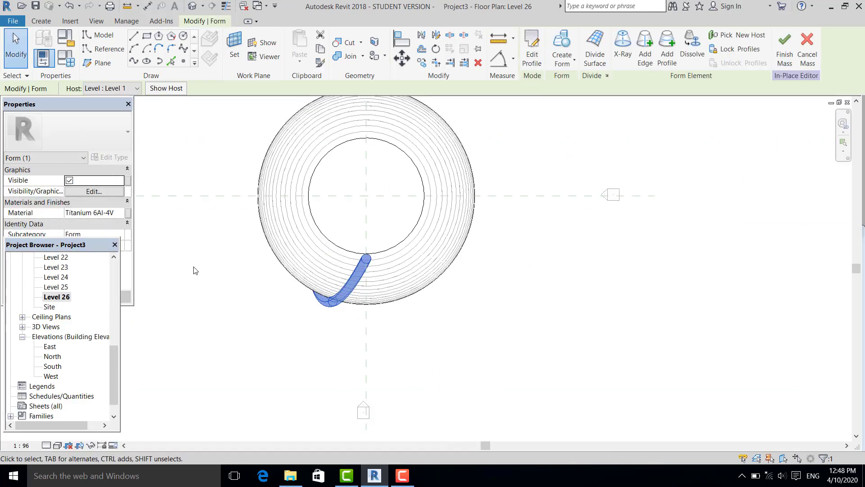
Mirror the slender column about the horizontal reference plane through the tower's center.
left_click_drag(208, 228, 424, 387)
scroll(446, 347, "down", 1)
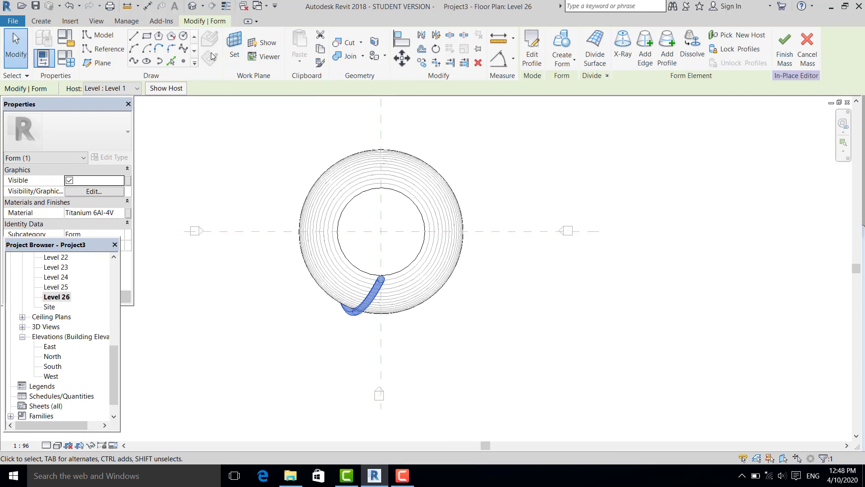
left_click(436, 39)
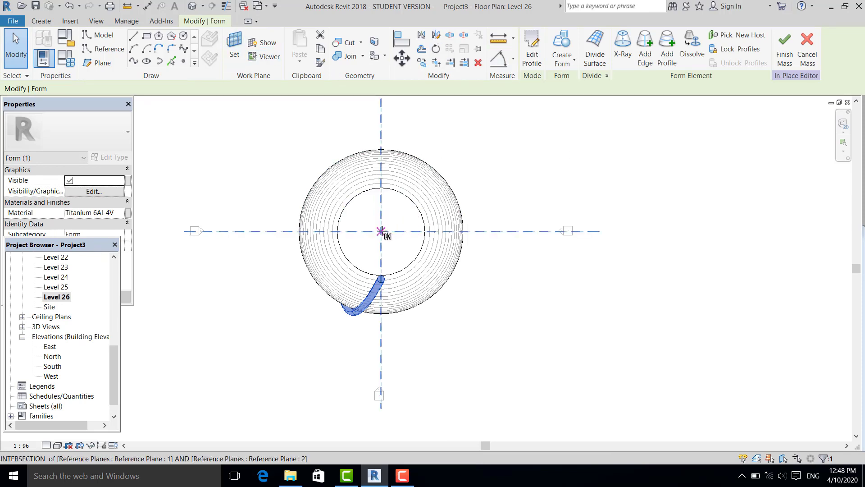
left_click(495, 232)
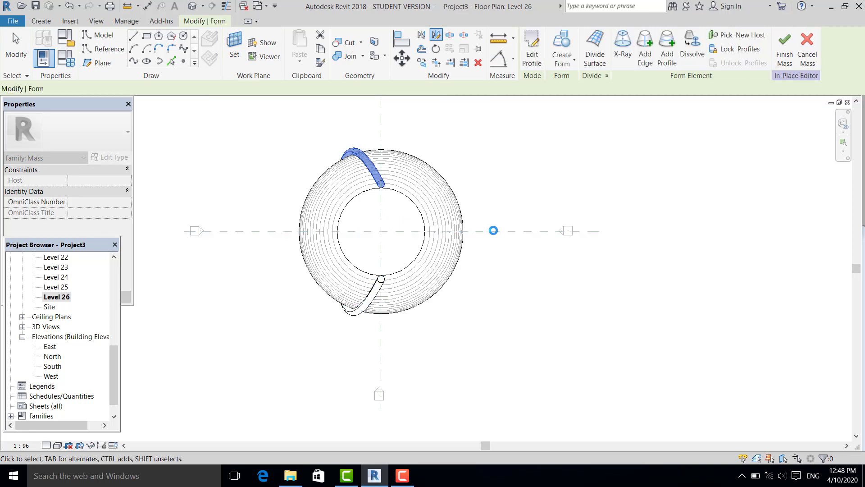
left_click(14, 45)
Copy the tower form, the arched void and both columns horizontally 42 units to the right of the original.
left_click_drag(242, 128, 518, 363)
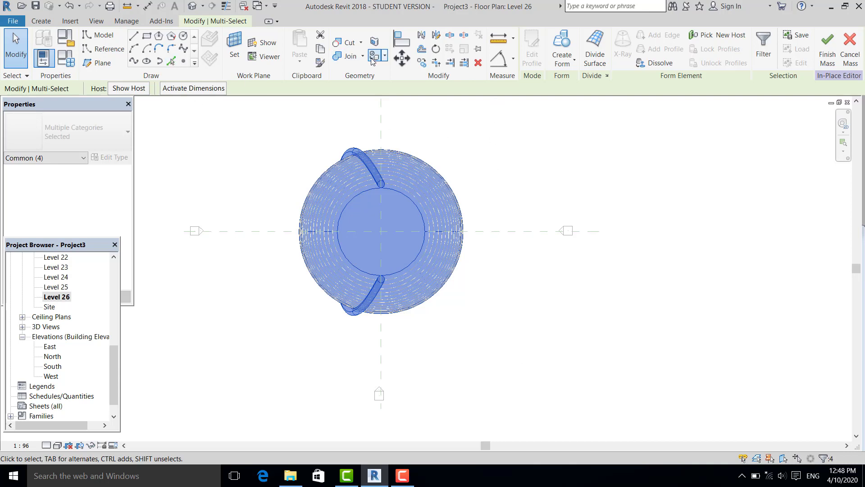
left_click(422, 62)
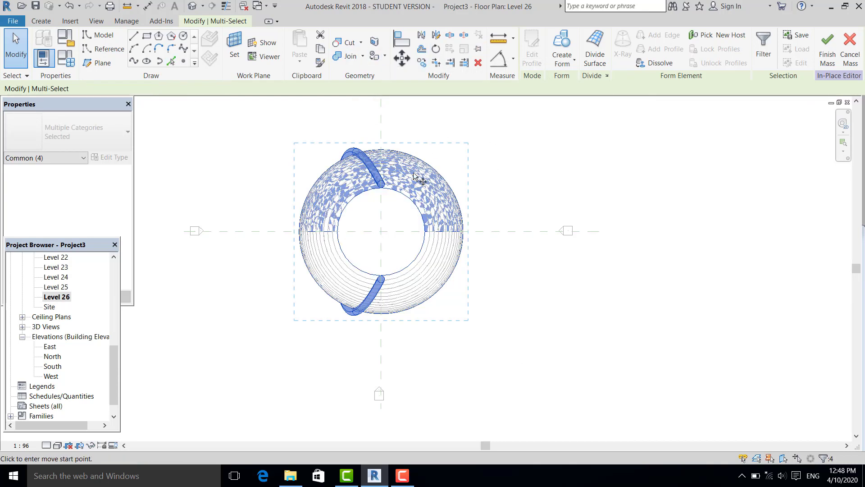
left_click(383, 198)
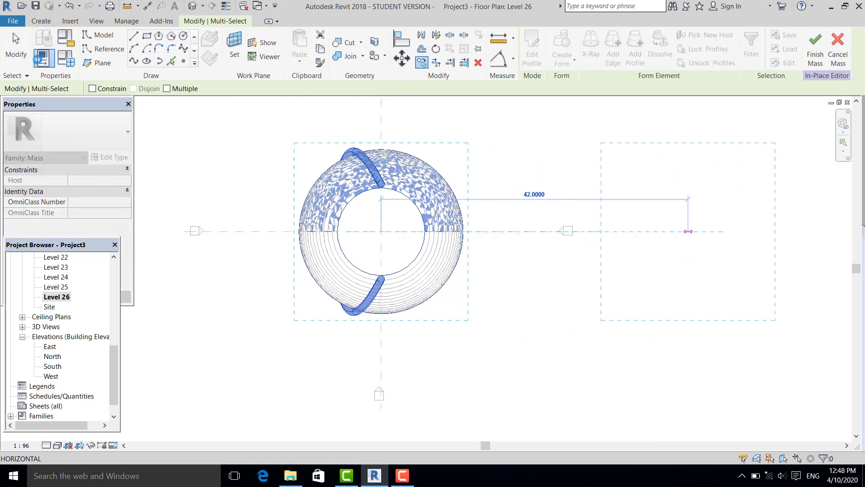
left_click(688, 199)
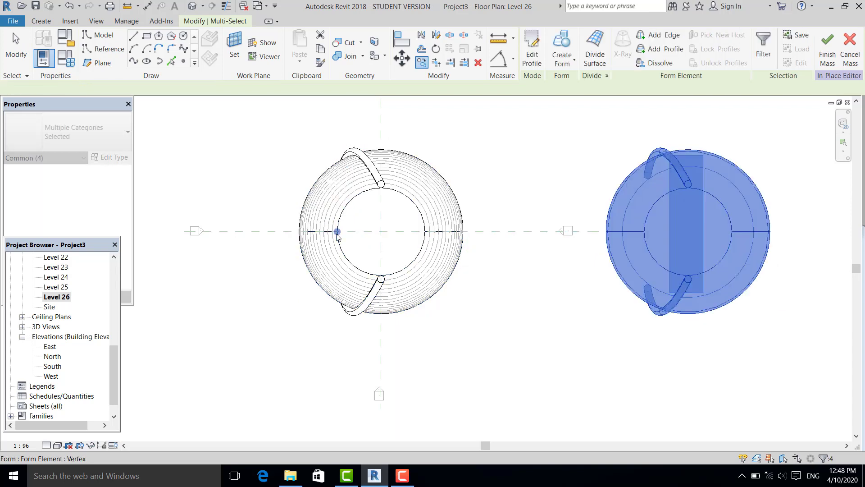
scroll(380, 208, "down", 3)
key("Escape")
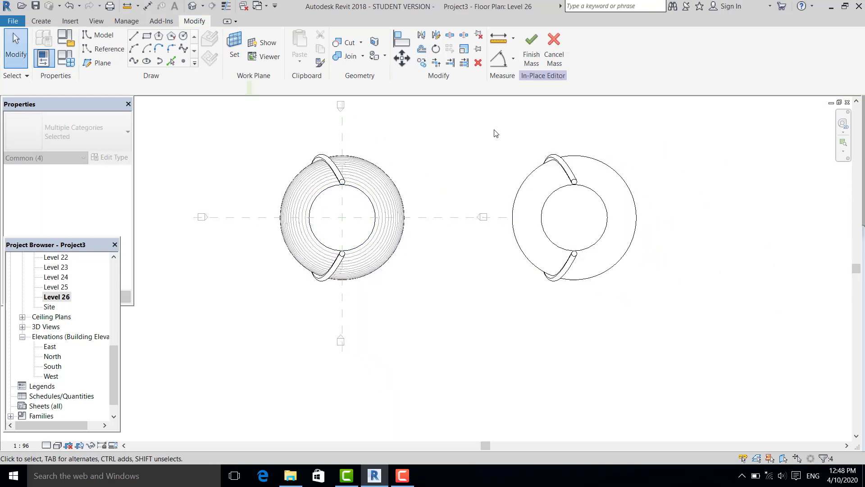
Rotate the whole copied set of forms 90° clockwise about its center.
left_click_drag(494, 129, 662, 299)
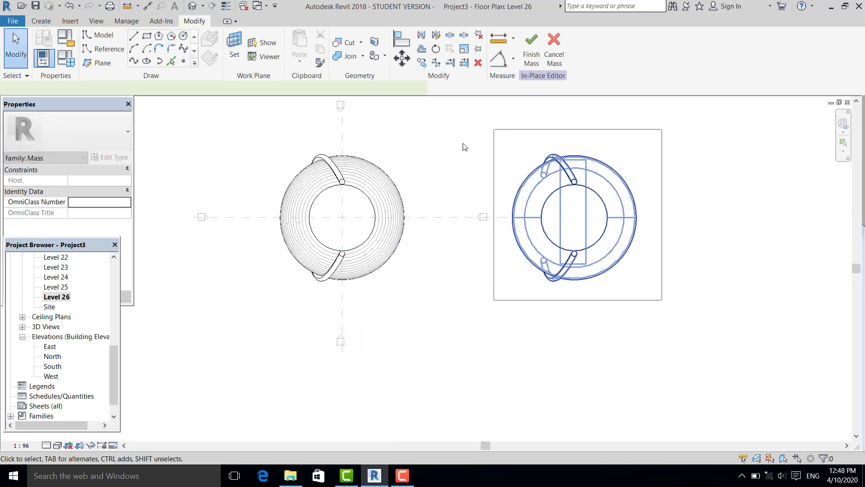
left_click(435, 48)
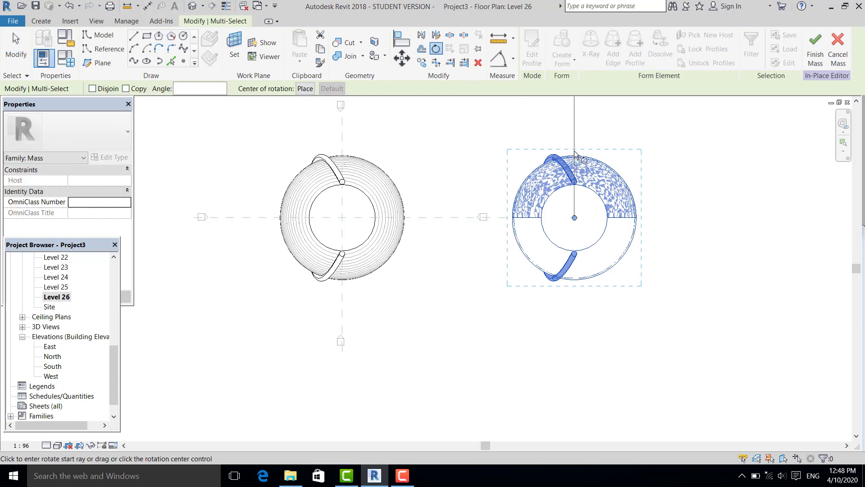
left_click(573, 163)
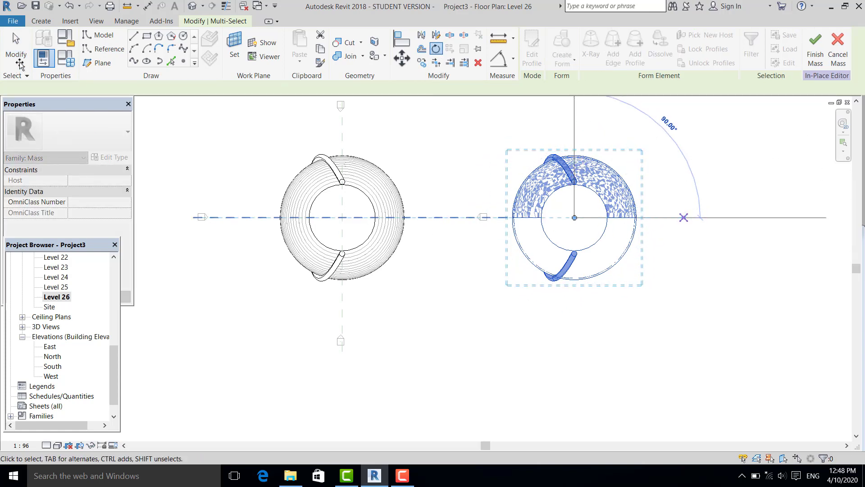
left_click(683, 216)
Move the two rotated columns 42 units left onto the original tower and shift them slightly downward in the plan.
left_click(496, 143)
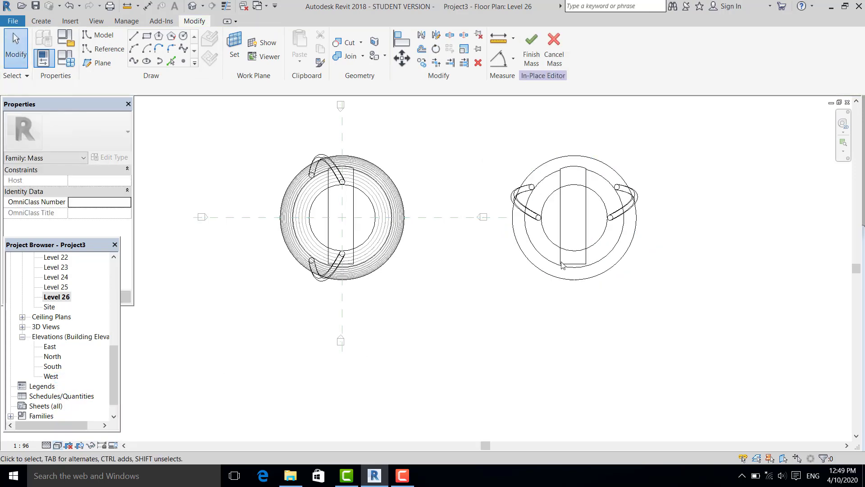
left_click_drag(503, 145, 657, 246)
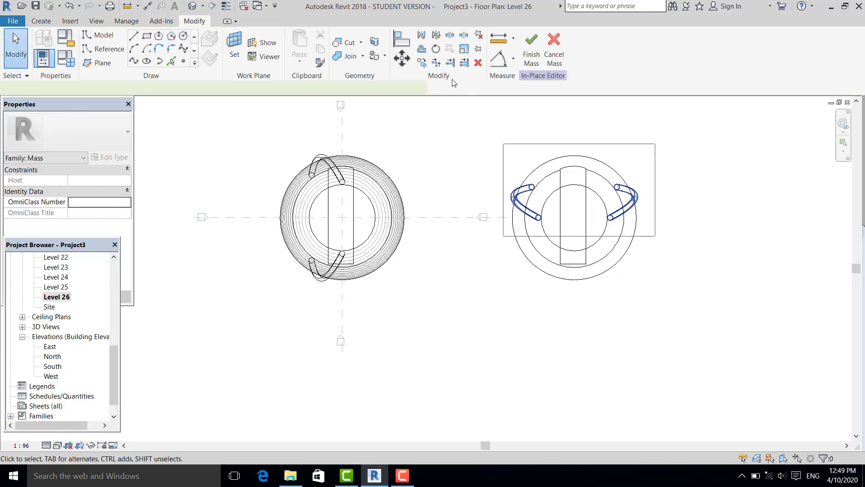
left_click(405, 59)
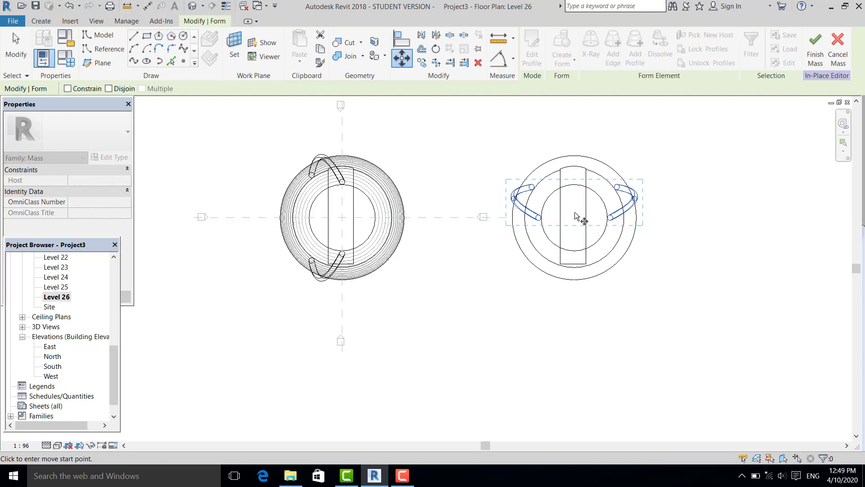
left_click(574, 156)
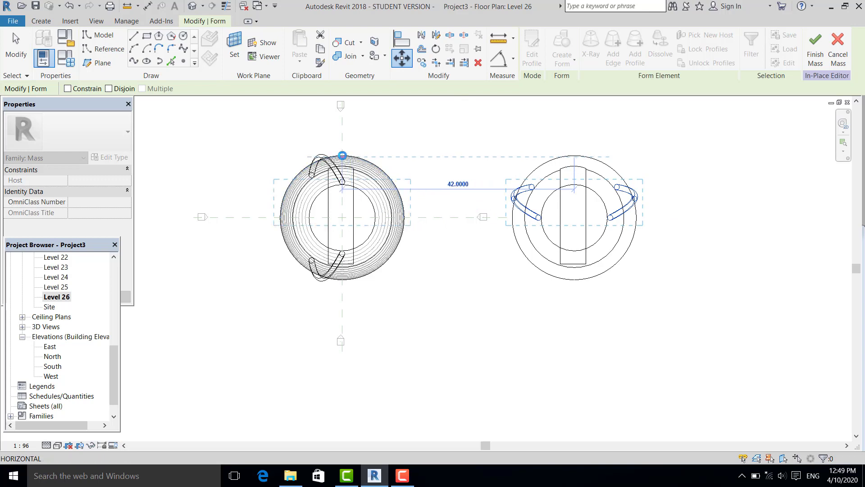
left_click(342, 157)
scroll(336, 229, "up", 2)
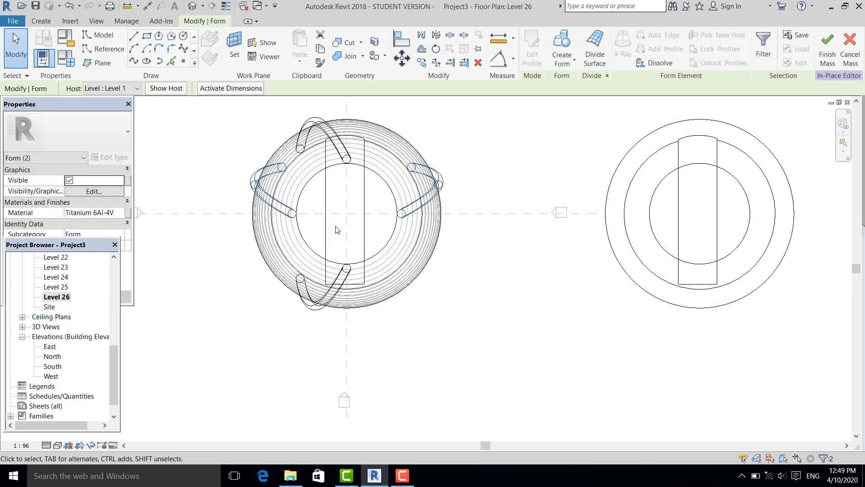
left_click_drag(216, 160, 483, 233)
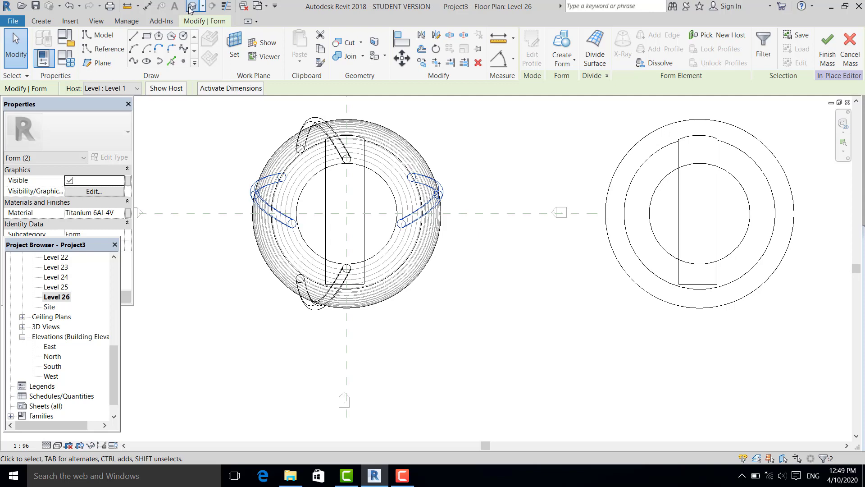
Delete the leftover copied tower form and arched void beside the original tower.
left_click(622, 300)
scroll(427, 270, "down", 3)
left_click_drag(503, 164, 766, 354)
key("Delete")
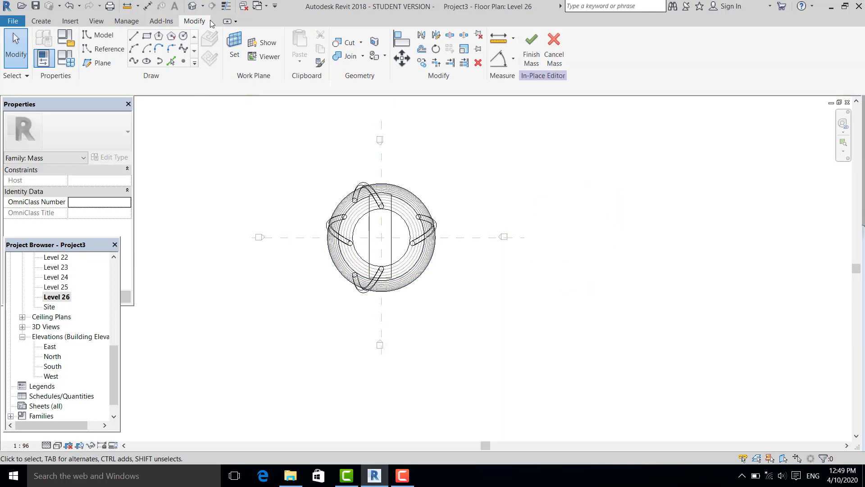
Examine the tower's four columns and arched base from several sides in the 3D view.
left_click(191, 6)
middle_click_drag(469, 357, 489, 315, "shift")
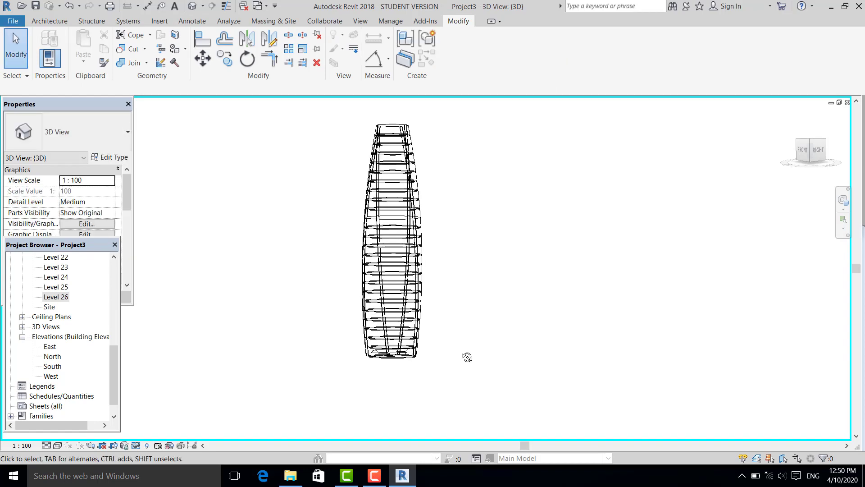
middle_click_drag(467, 357, 550, 349, "shift")
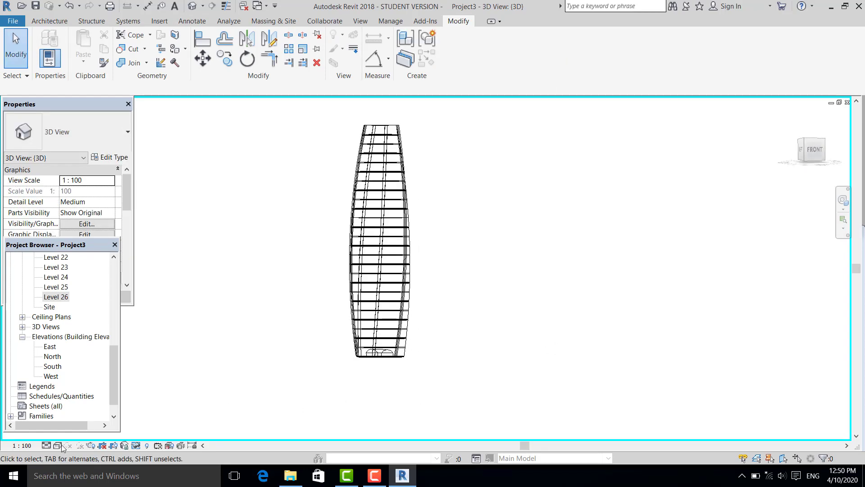
scroll(436, 354, "up", 3)
middle_click_drag(436, 354, 431, 393, "shift")
scroll(426, 374, "down", 4)
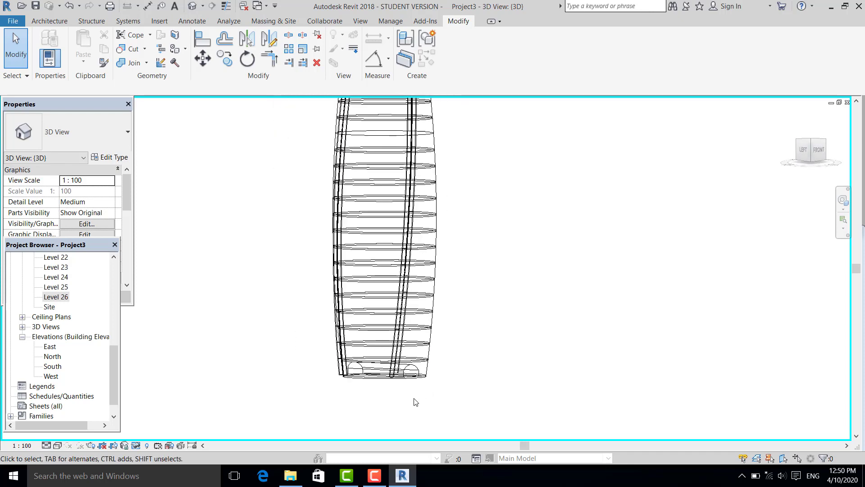
middle_click_drag(450, 356, 438, 361, "shift")
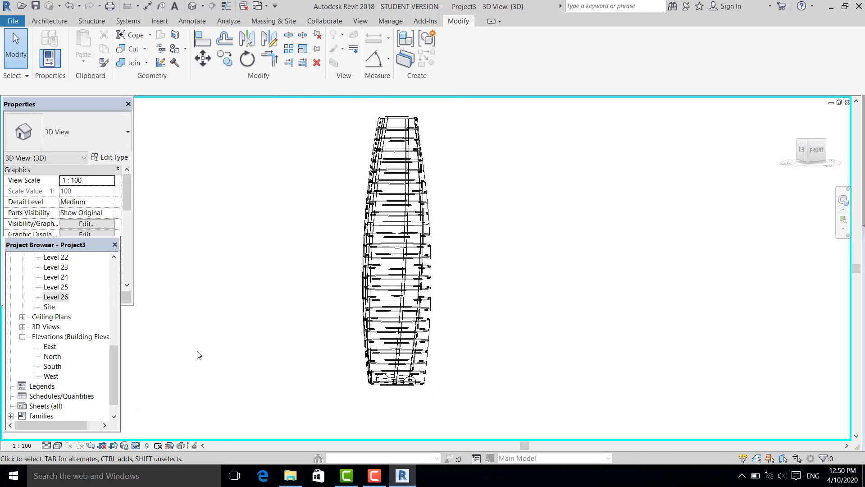
Open the South elevation and start in-place editing of the tower mass at its top edge.
double_click(53, 367)
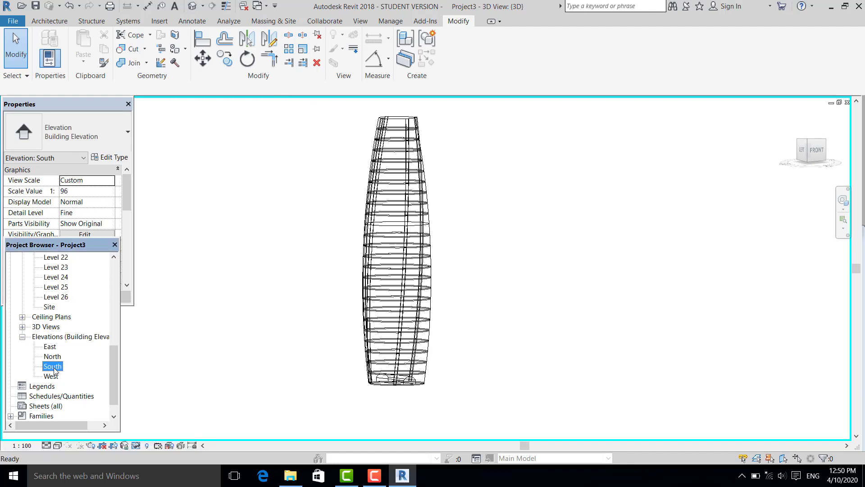
scroll(458, 365, "down", 4)
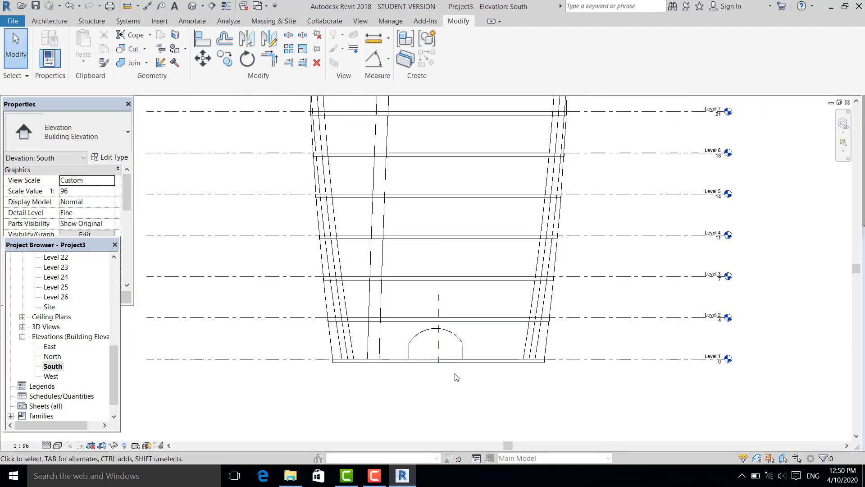
middle_click_drag(508, 222, 507, 439)
scroll(501, 194, "down", 1)
middle_click_drag(501, 194, 489, 405)
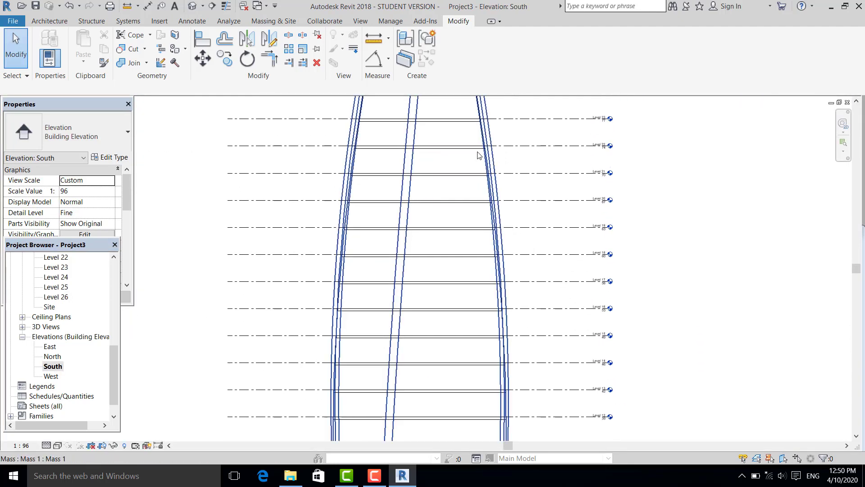
middle_click_drag(479, 155, 495, 297)
scroll(461, 224, "up", 3)
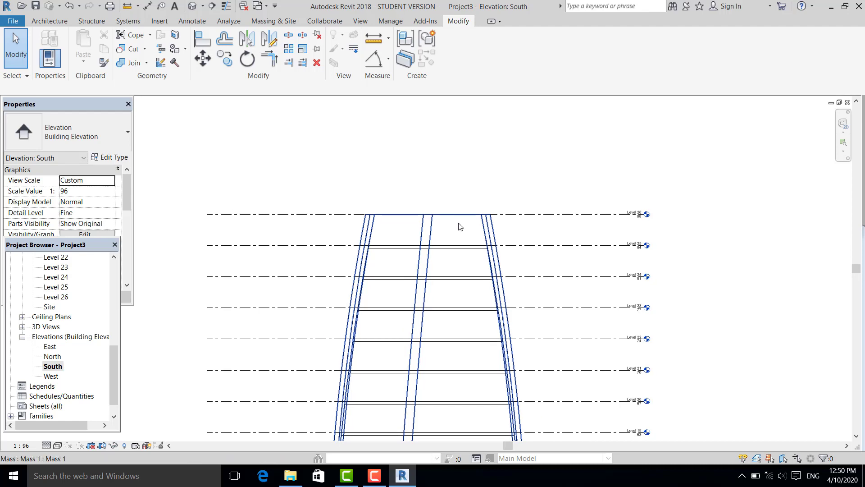
left_click(435, 219)
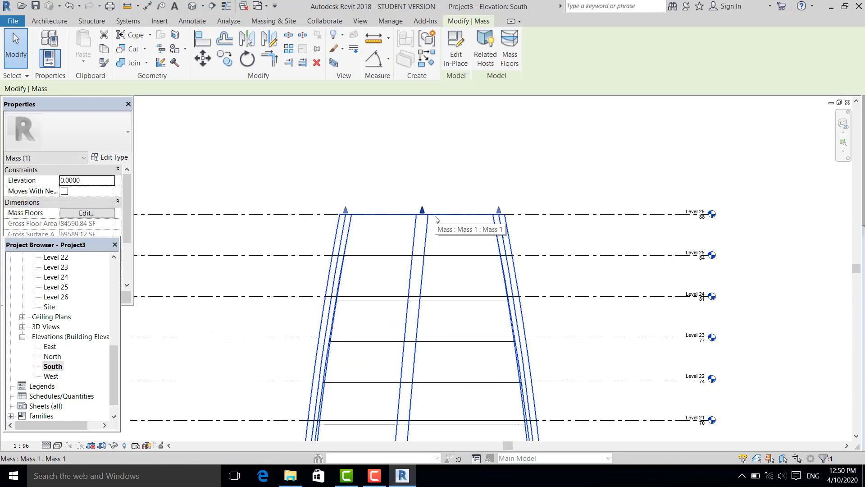
double_click(435, 219)
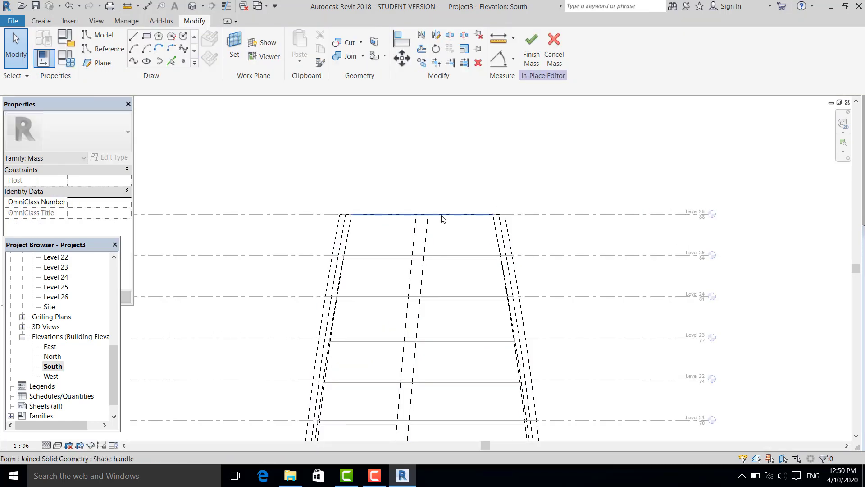
Sketch a 7 by 6 unit rectangle above Level 26, starting from the midpoint of the tower's top edge.
middle_click_drag(441, 218, 418, 228)
left_click(146, 37)
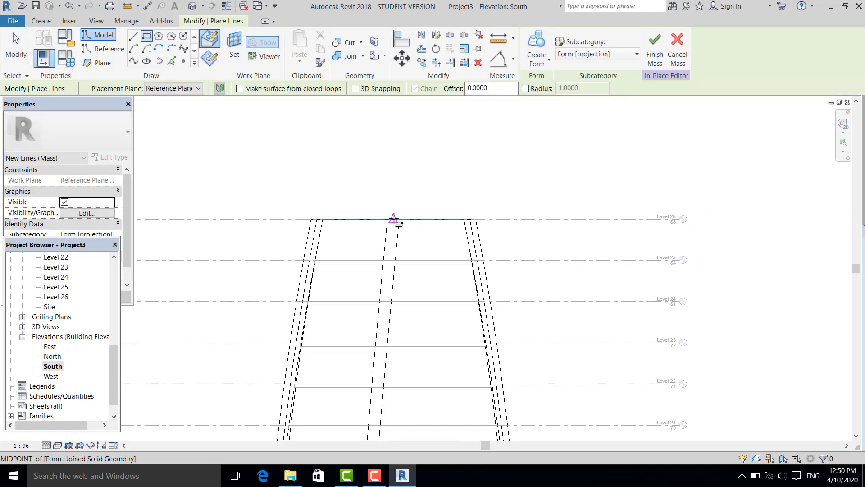
left_click(400, 212)
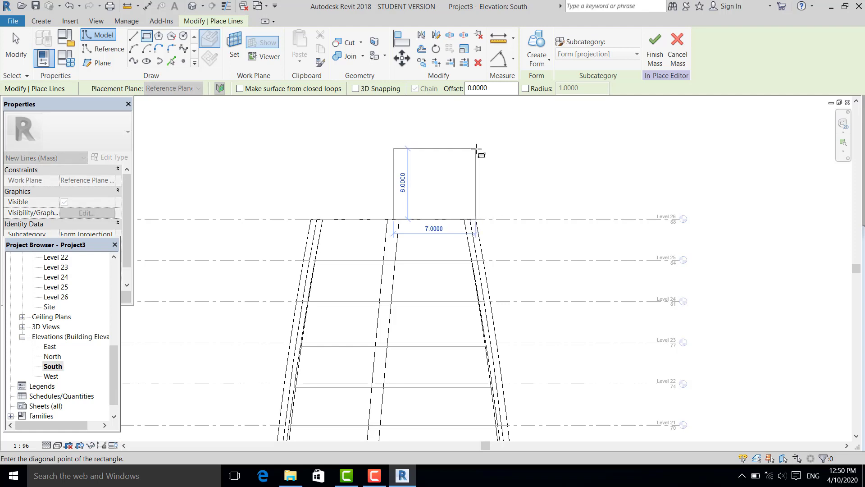
left_click(477, 148)
key("Escape")
key("Escape")
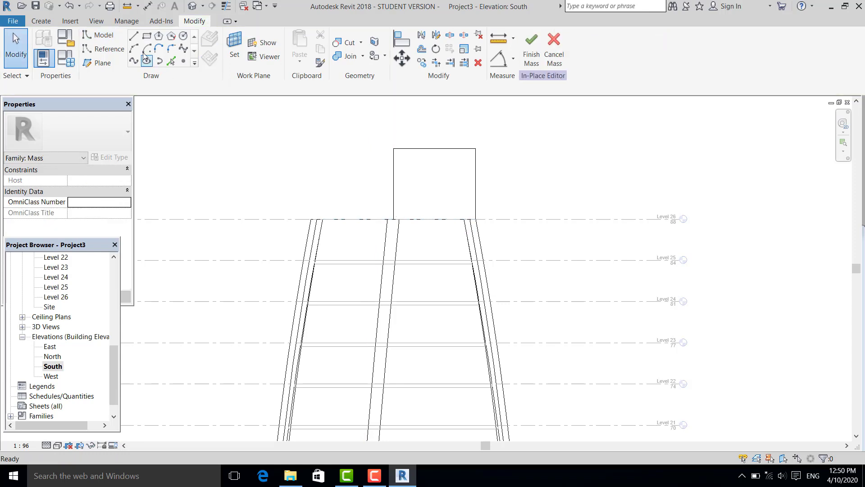
Draw an arc with a radius of about 7.08 from the rectangle's upper inner corner to its lower outer corner, tangent to its top line.
left_click(136, 51)
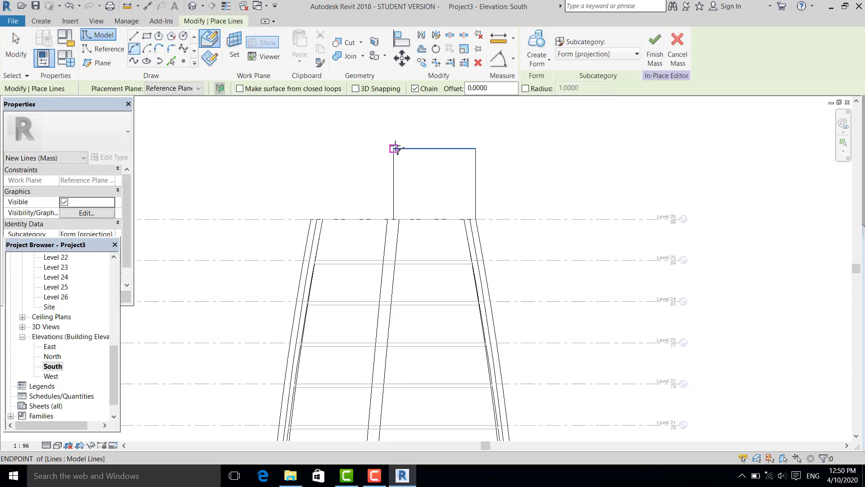
left_click(393, 149)
left_click(474, 219)
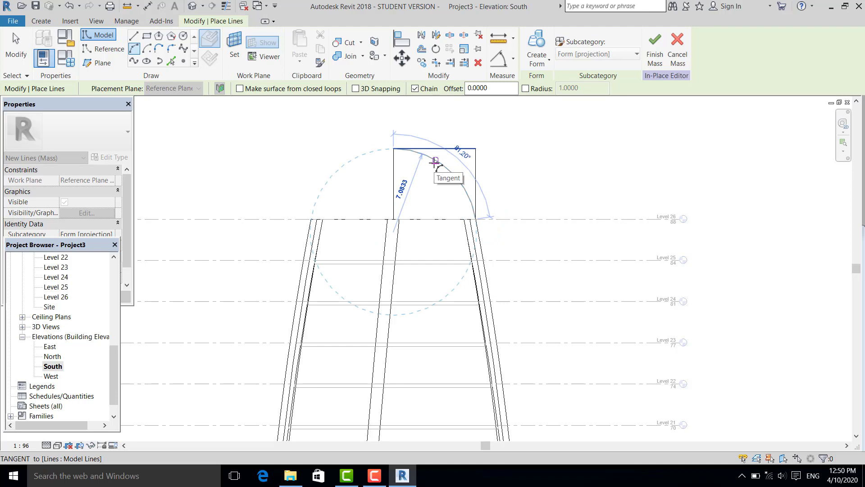
left_click(435, 162)
key("Escape")
key("Escape")
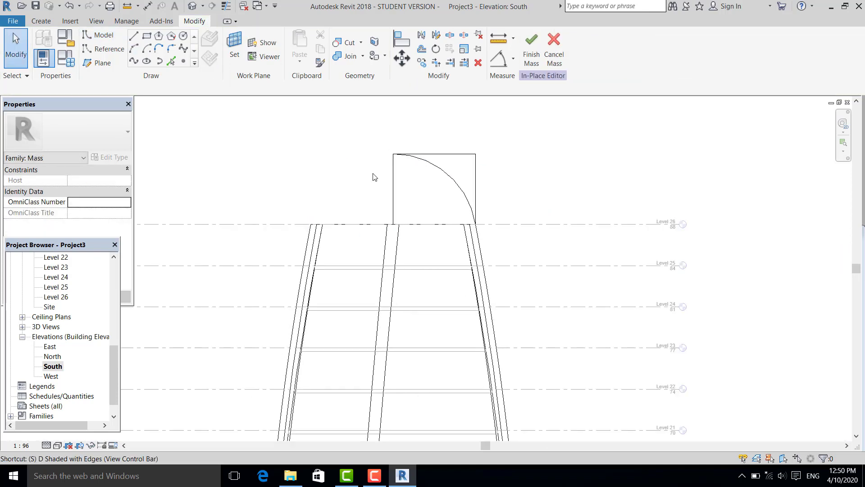
Delete the rectangle's top and outer side lines so only the quarter-dome profile remains.
scroll(373, 176, "up", 5)
left_click(414, 151)
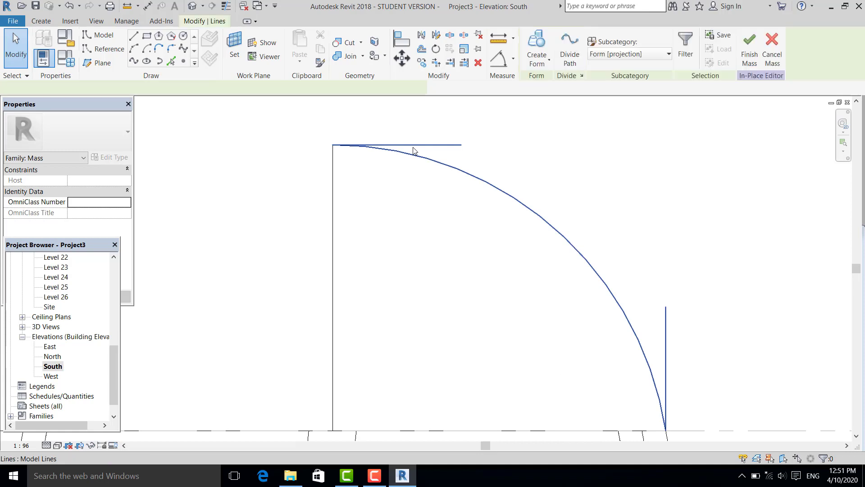
left_click(413, 144)
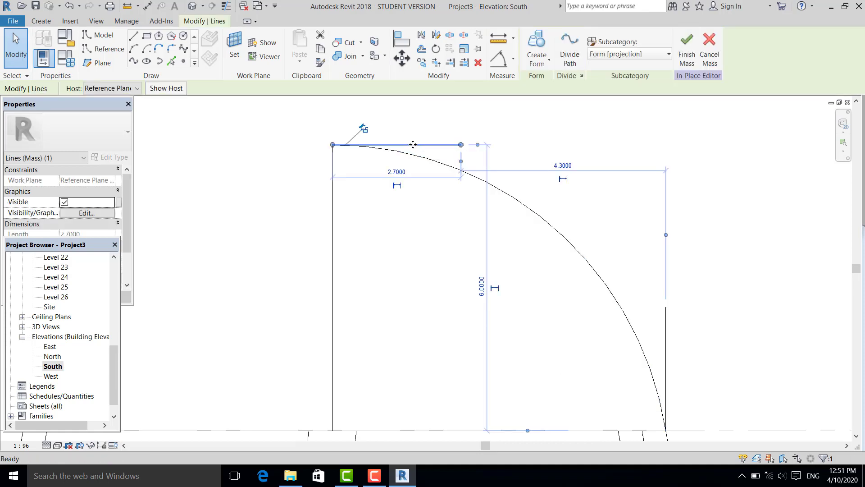
key("Delete")
scroll(531, 226, "down", 2)
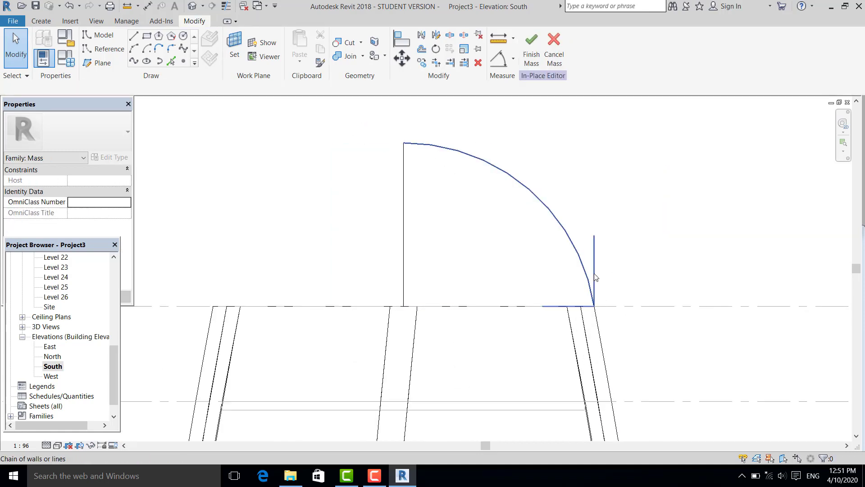
left_click(594, 277)
key("Delete")
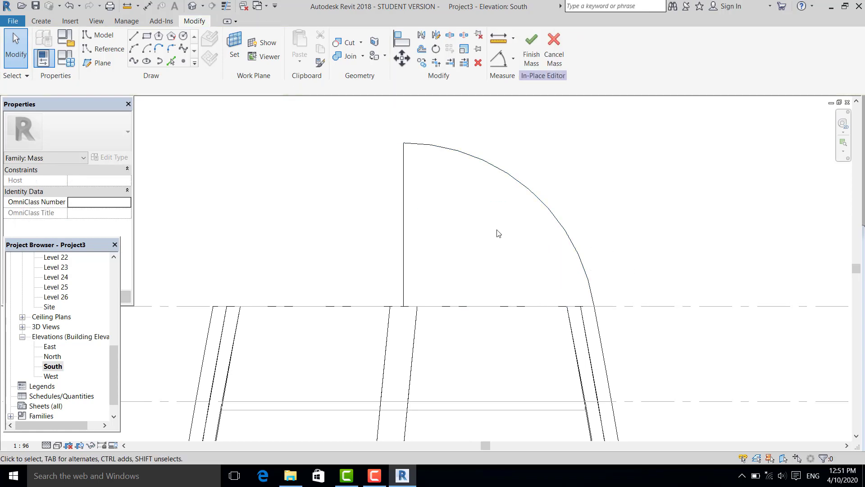
scroll(491, 216, "down", 2)
key("Tab")
left_click(495, 194)
scroll(504, 196, "down", 1)
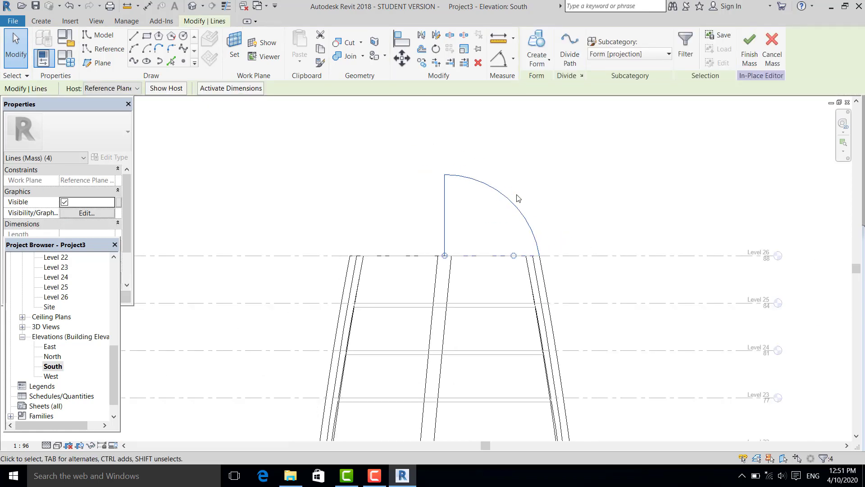
left_click(555, 192)
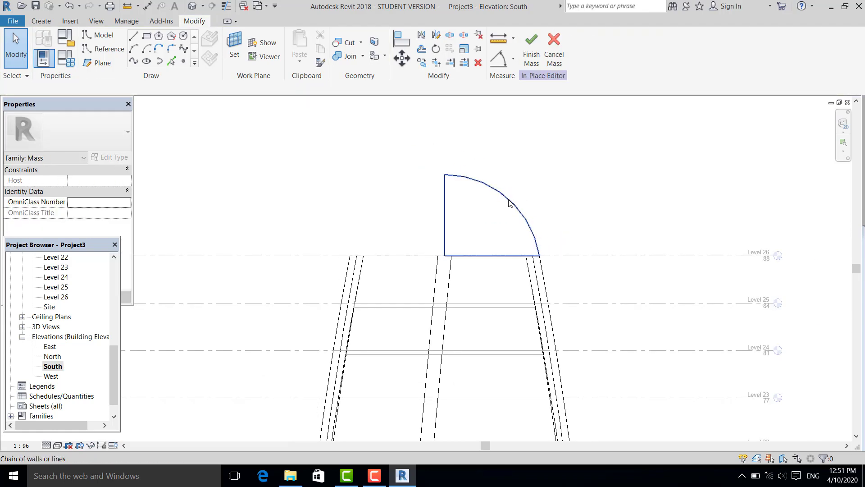
Draw a 6 unit vertical reference line along the profile's straight edge at the tower's center.
scroll(469, 223, "up", 3)
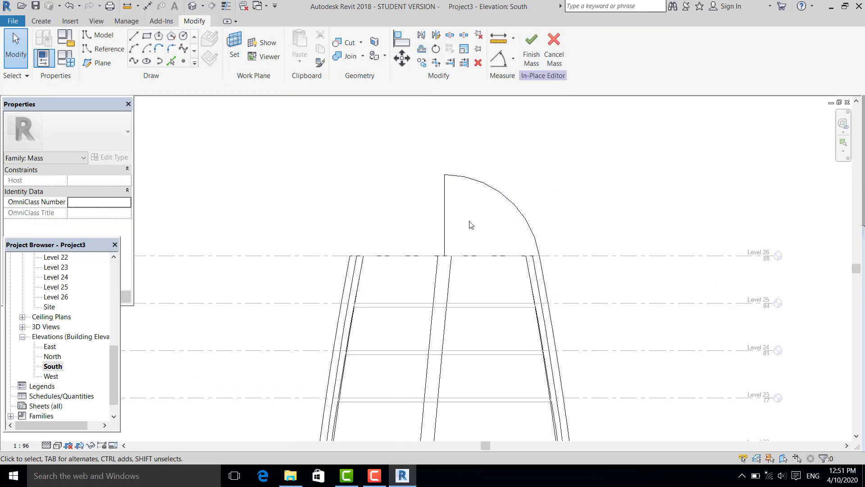
key("l")
key("i")
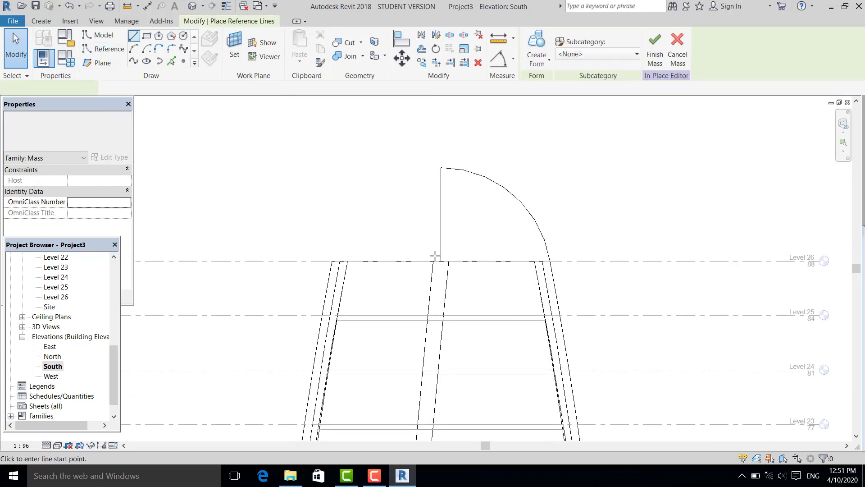
left_click(440, 260)
left_click(441, 167)
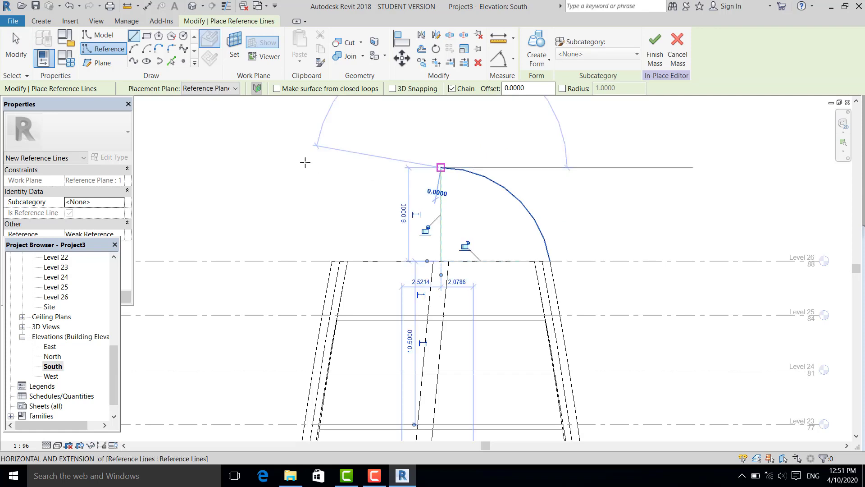
key("Escape")
key("Escape")
Draw a vertical reference line from the center of the tower's top edge to above the arc's upper end.
key("l")
key("i")
scroll(473, 212, "up", 2)
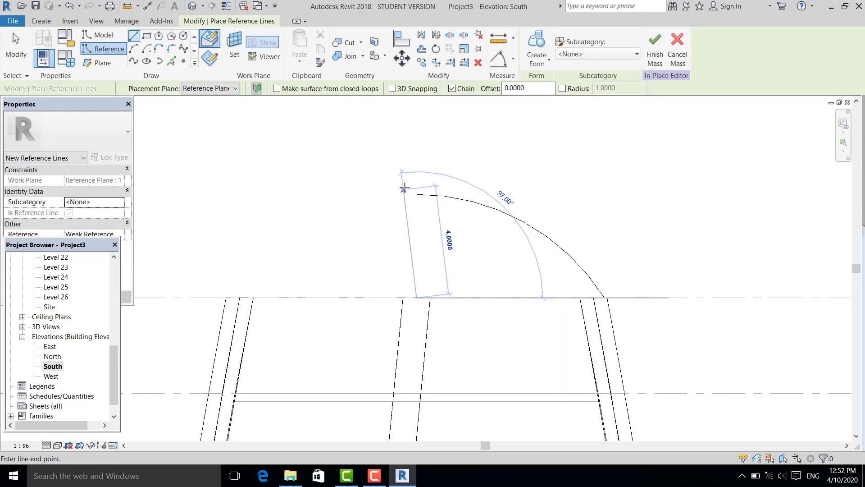
left_click(441, 260)
left_click(440, 189)
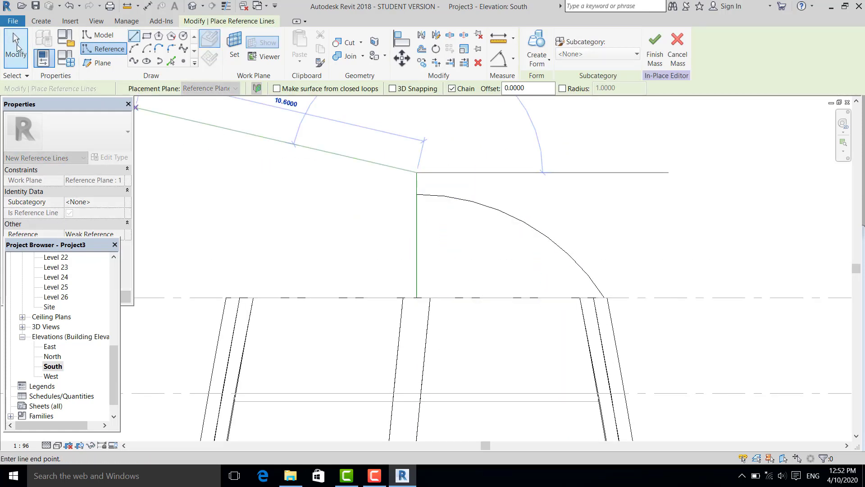
key("Escape")
key("Escape")
Create a revolved dome form from the arc using the vertical reference line as its axis.
left_click(441, 199)
left_click(419, 216, "ctrl")
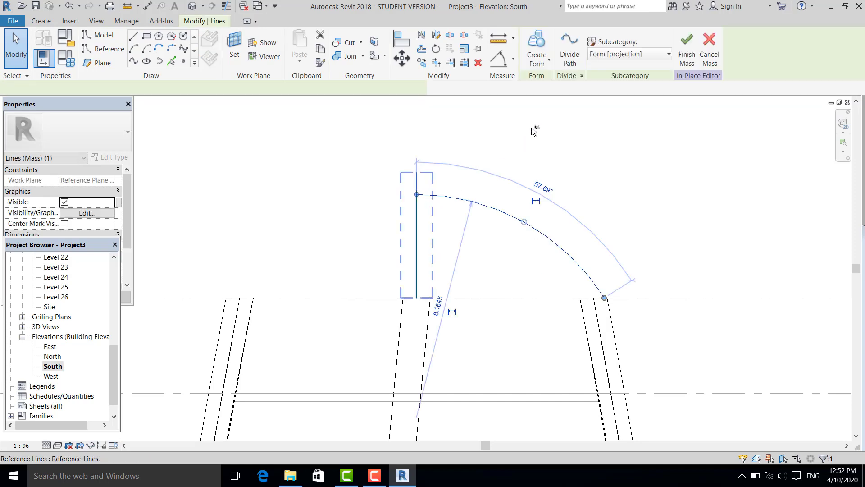
left_click(549, 61)
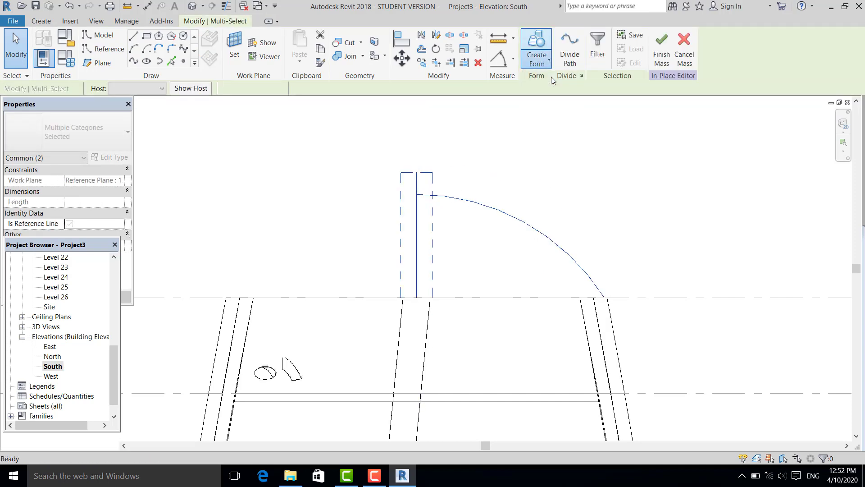
scroll(533, 182, "down", 4)
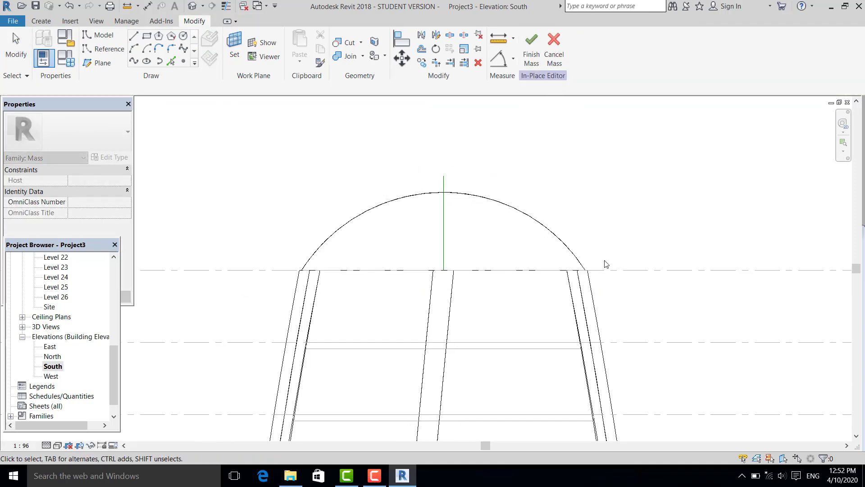
Examine the dome form on top of the tower in the South elevation.
scroll(500, 239, "up", 3)
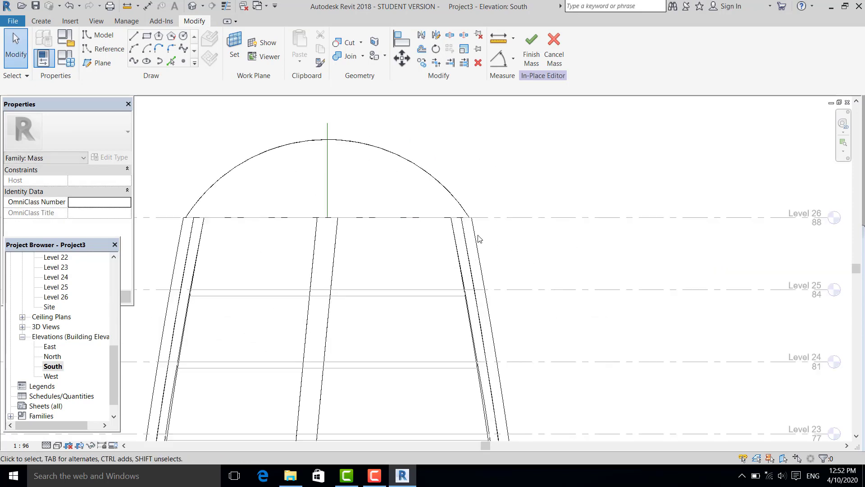
scroll(540, 248, "down", 5)
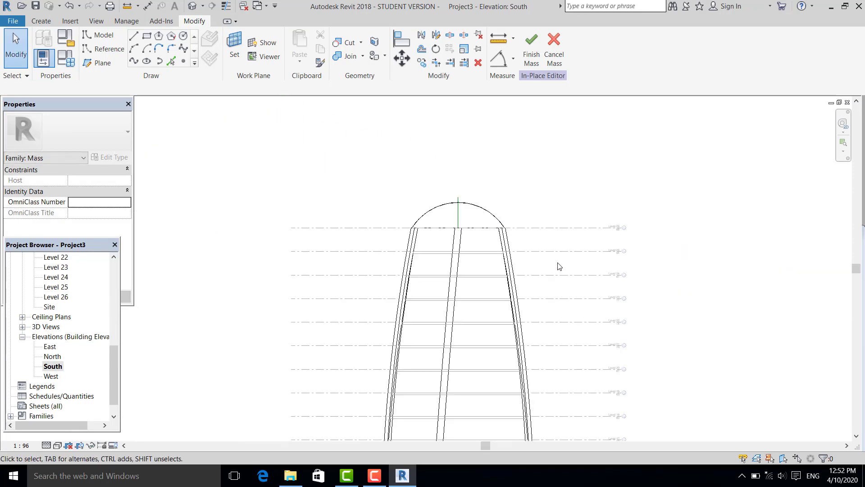
scroll(478, 184, "up", 1)
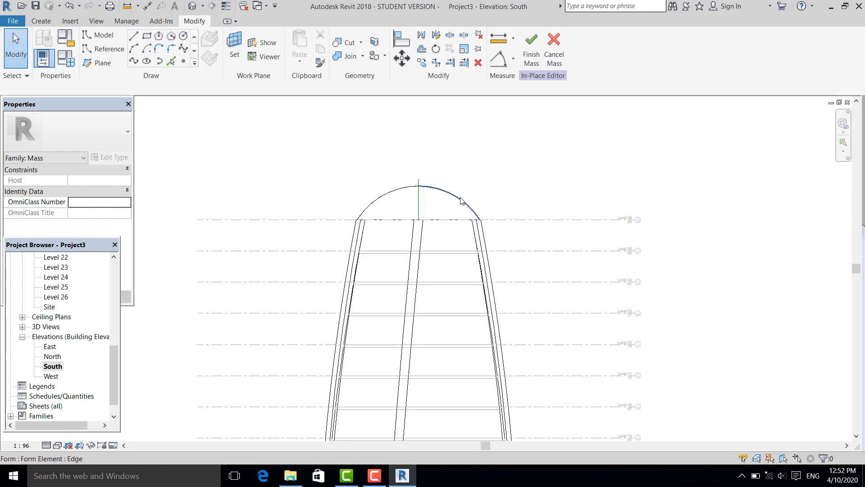
left_click(459, 197)
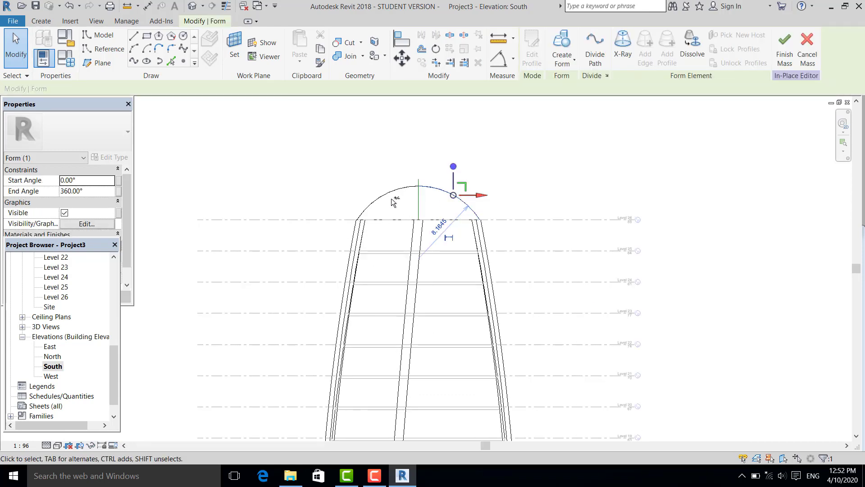
key("Escape")
scroll(446, 199, "down", 1)
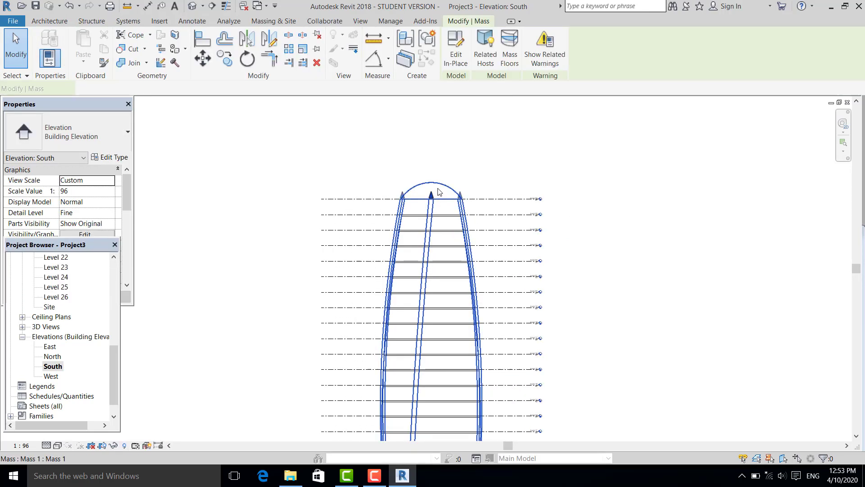
left_click(499, 173)
left_click(448, 186)
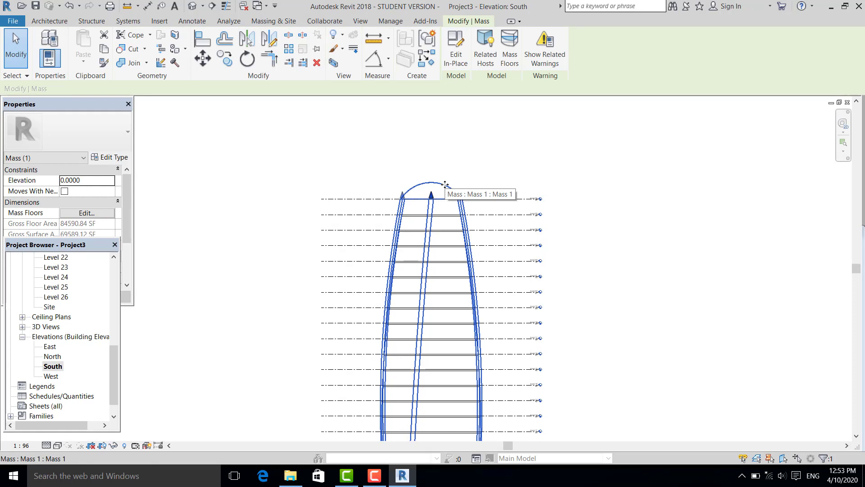
key("Escape")
Set the visual style of the 3D view to Realistic.
scroll(506, 247, "down", 4)
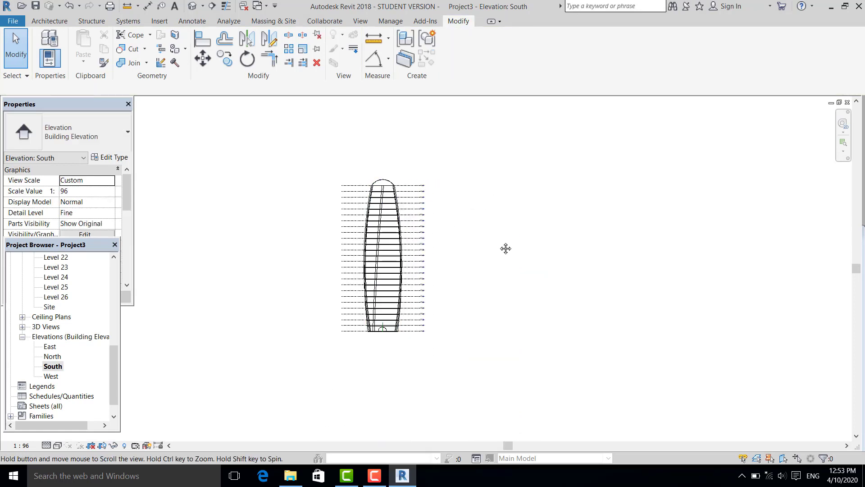
scroll(424, 297, "up", 2)
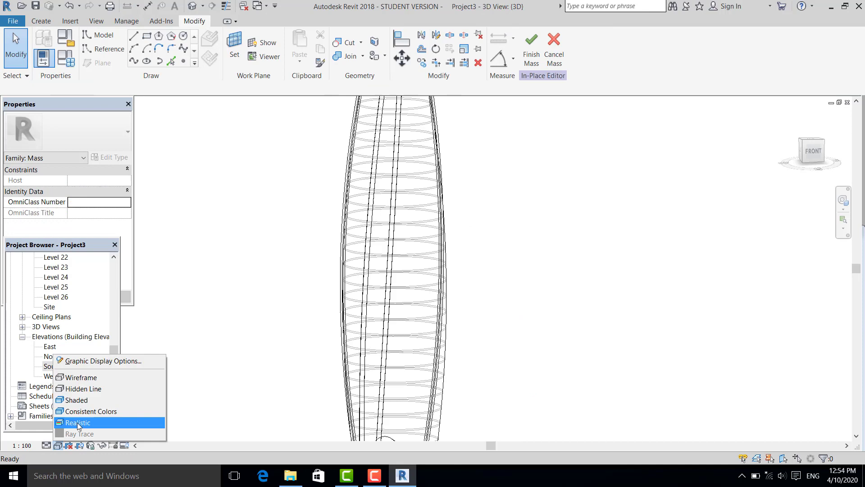
left_click(80, 424)
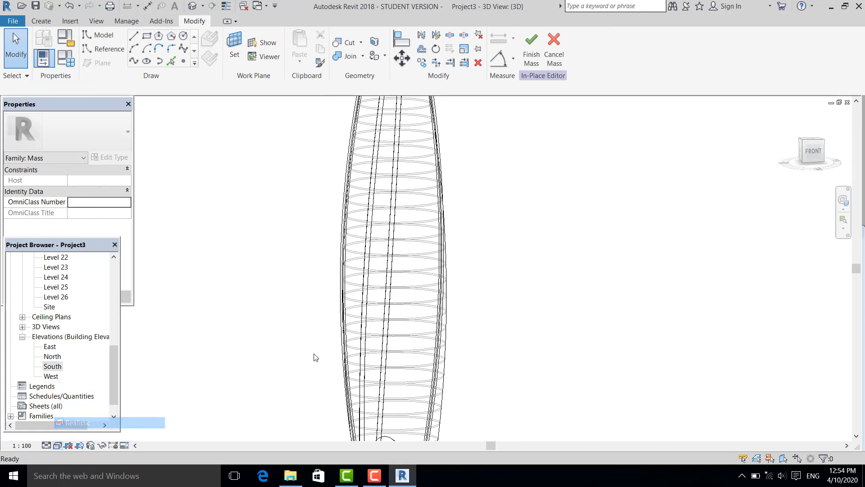
Divide the tower's front curved surface and apply the Octagon pattern to it.
scroll(431, 268, "up", 3)
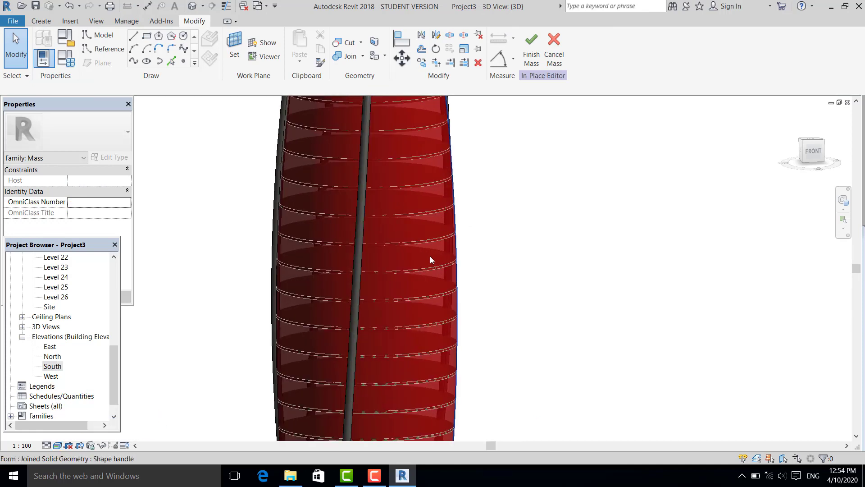
left_click(430, 256)
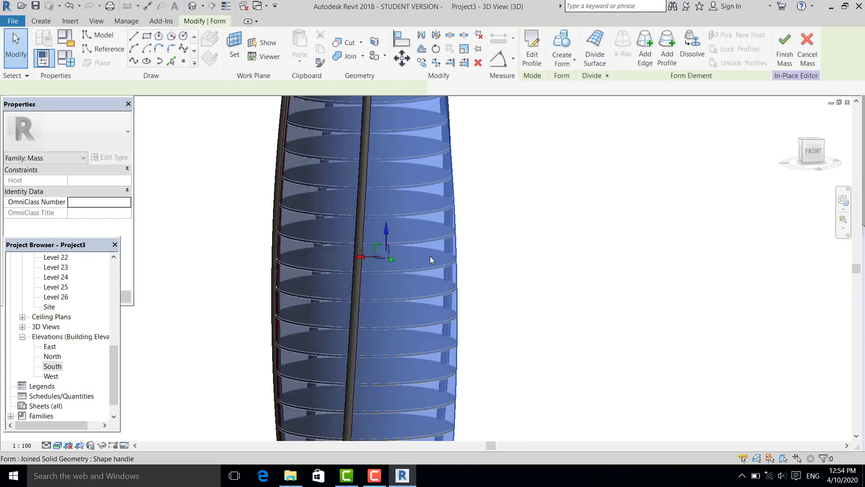
left_click(594, 57)
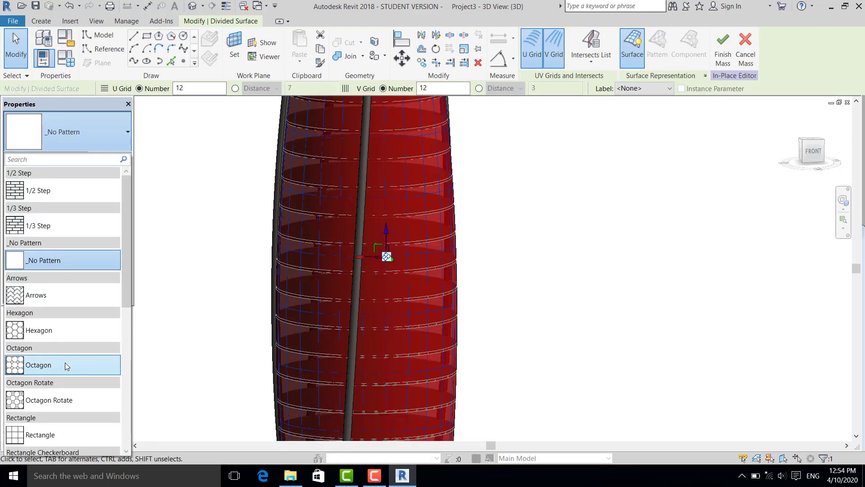
scroll(500, 303, "down", 4)
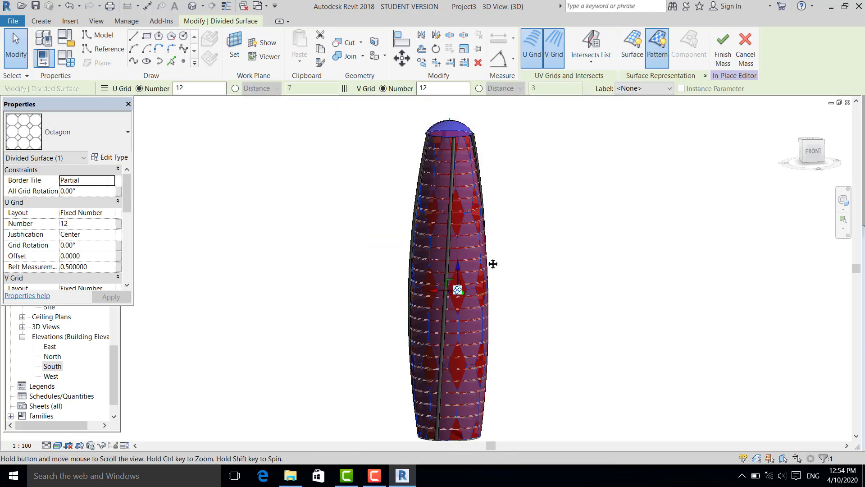
Set both the U grid and V grid numbers of the front divided surface to 30.
left_click(78, 224)
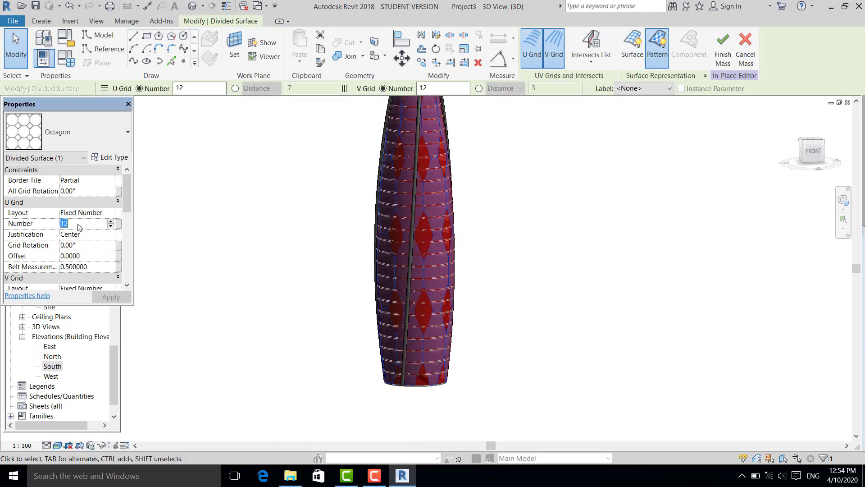
scroll(103, 263, "down", 2)
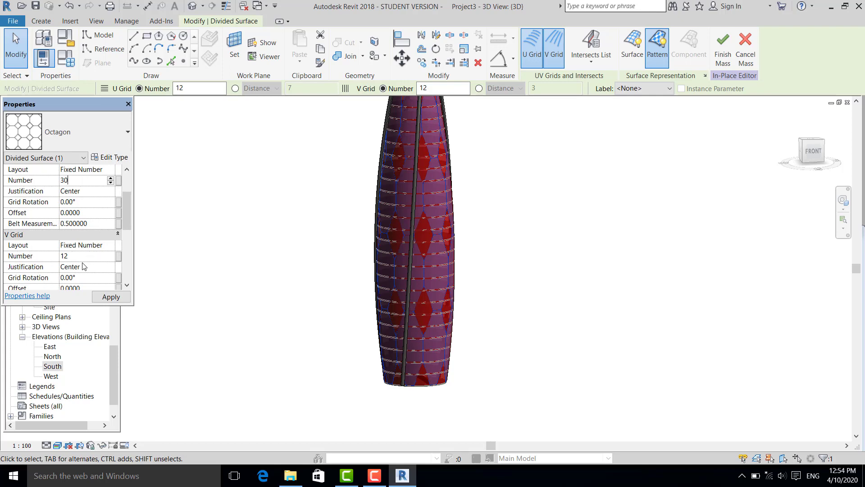
left_click(82, 259)
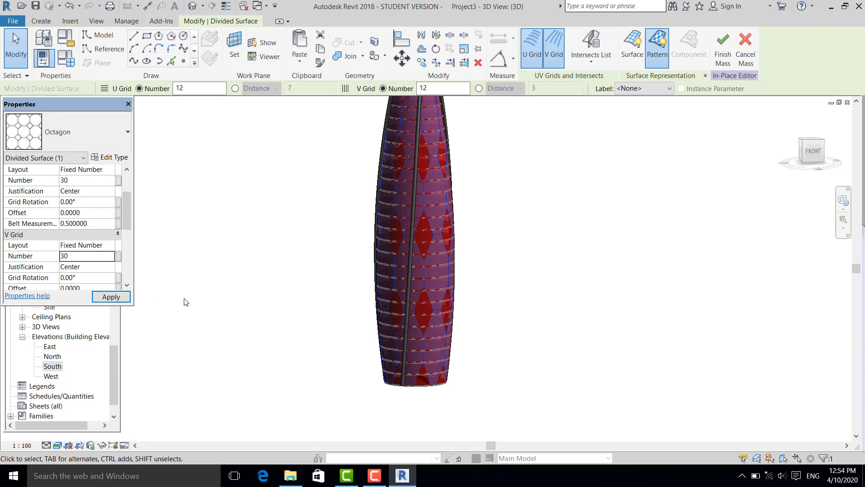
left_click(197, 301)
scroll(408, 378, "up", 2)
middle_click_drag(458, 381, 489, 293, "shift")
left_click(491, 293)
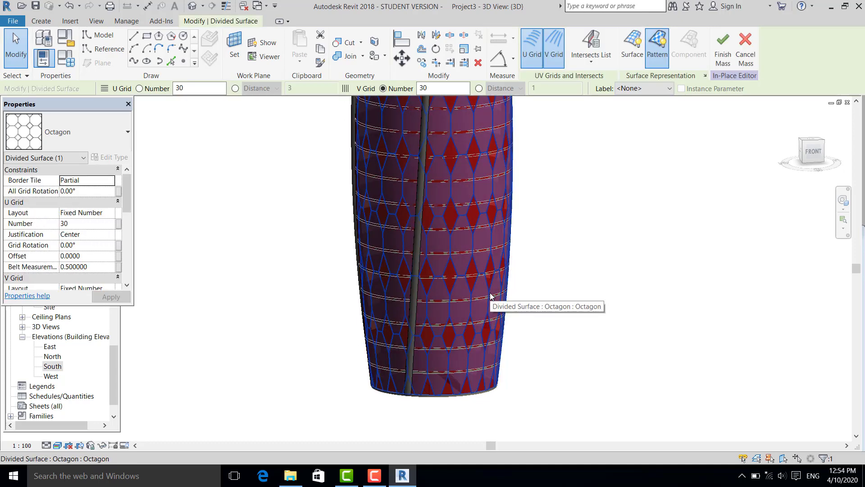
right_click(491, 296)
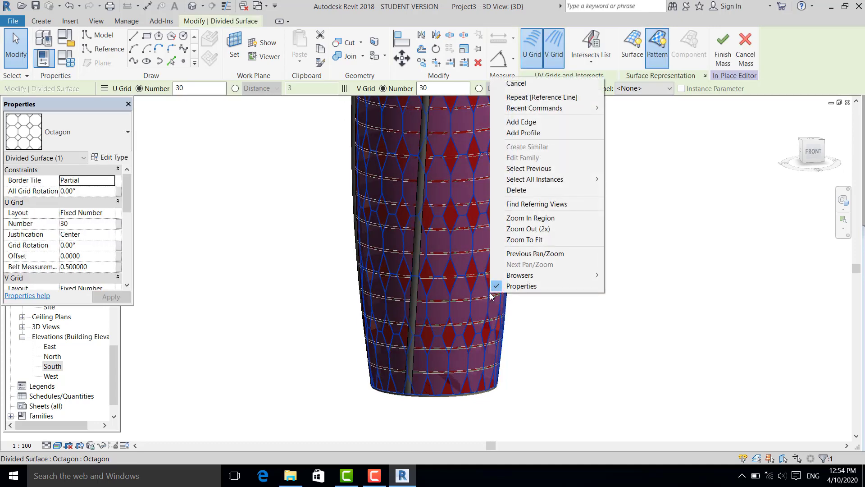
key("Escape")
Divide the tower's other curved surface with the Octagon pattern and 30 divisions in both the U and V grids.
middle_click_drag(517, 350, 255, 329, "shift")
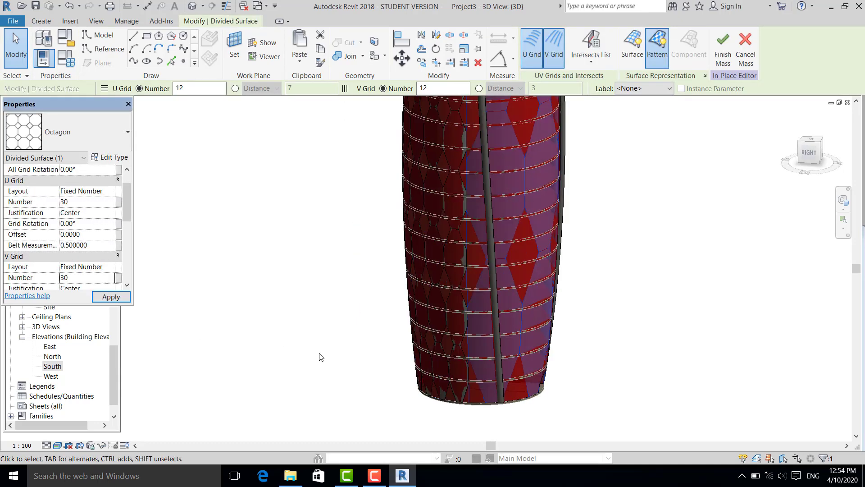
scroll(320, 357, "down", 2)
key("Escape")
left_click(435, 290)
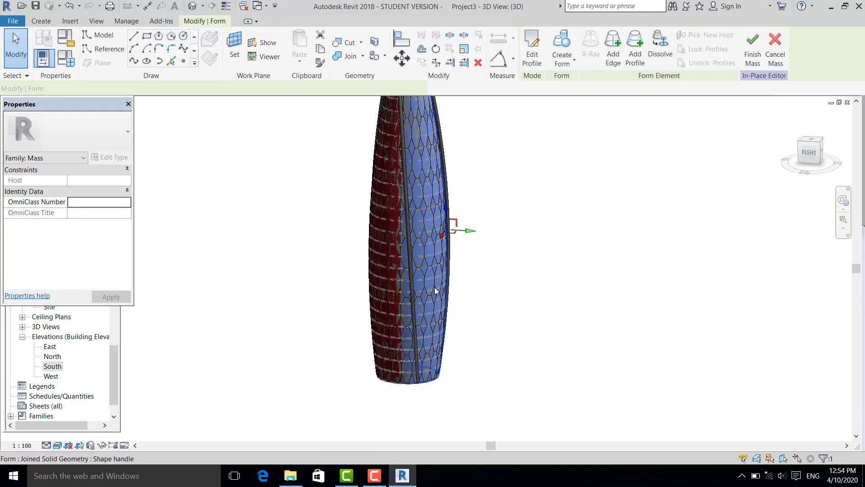
left_click(378, 273, "ctrl")
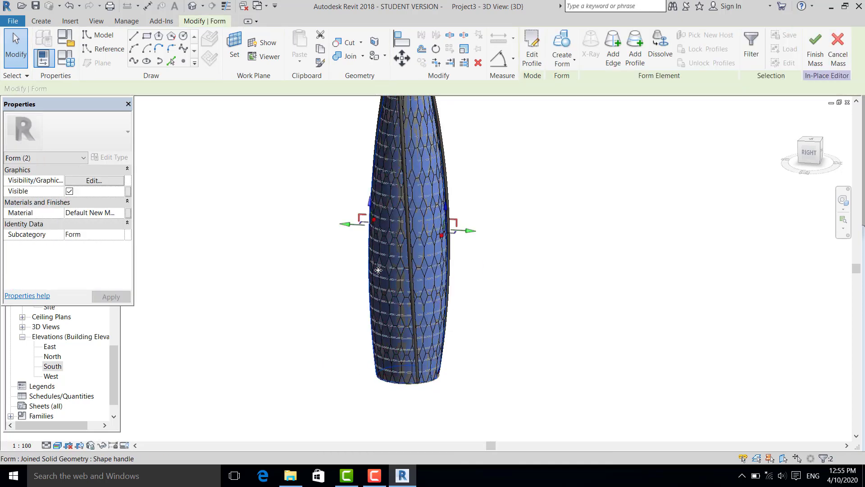
right_click(376, 272)
key("Escape")
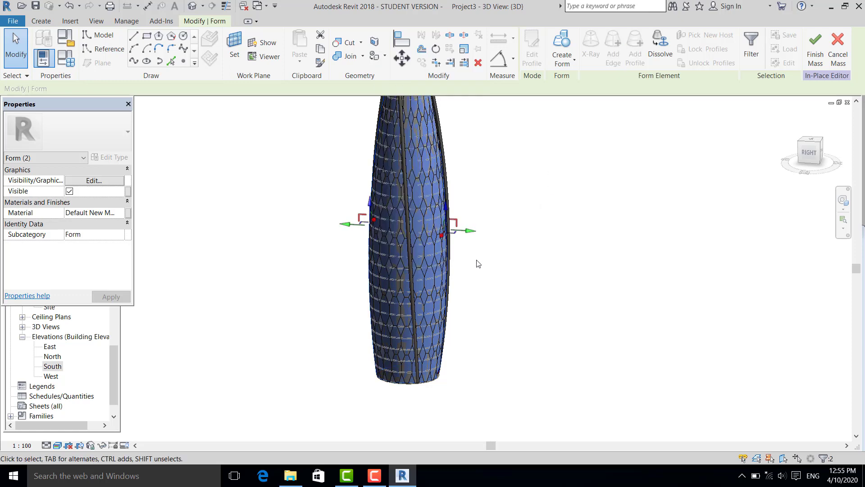
scroll(477, 263, "down", 3)
scroll(450, 300, "up", 2)
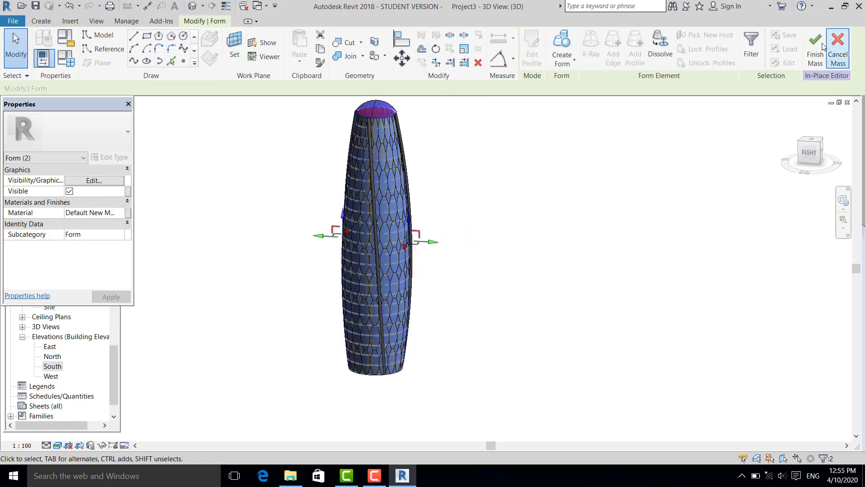
key("Escape")
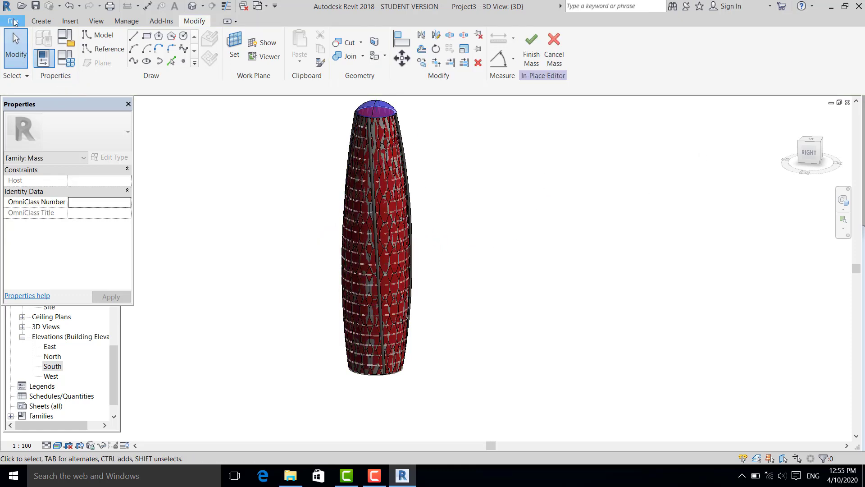
Create a new family from the Curtain Panel Pattern Based.rft template.
left_click(13, 21)
left_click(148, 86)
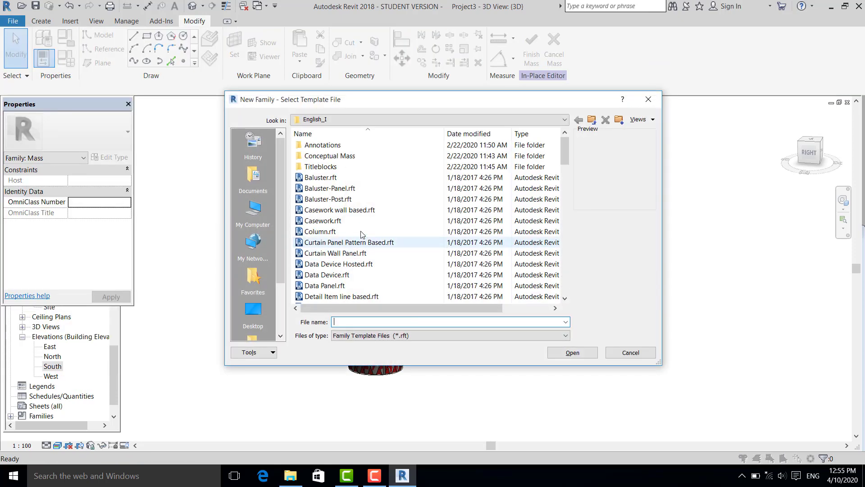
left_click(361, 244)
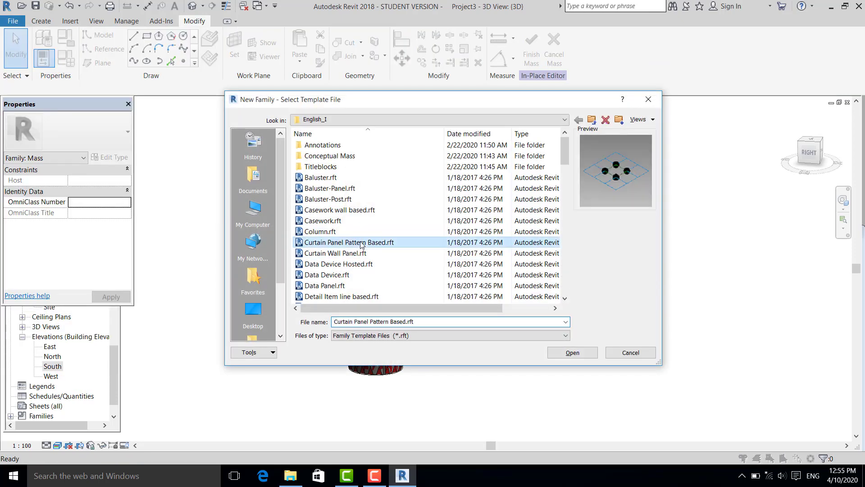
left_click(588, 353)
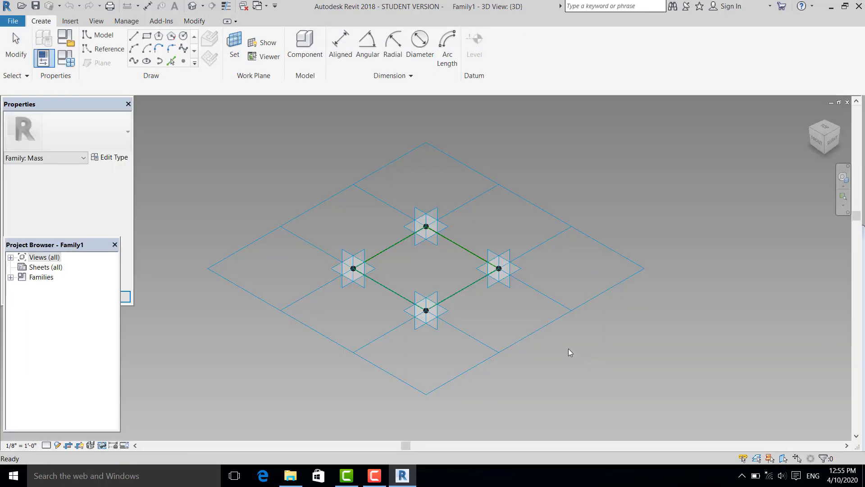
Set the length units of the curtain panel family to Meters.
scroll(469, 306, "up", 1)
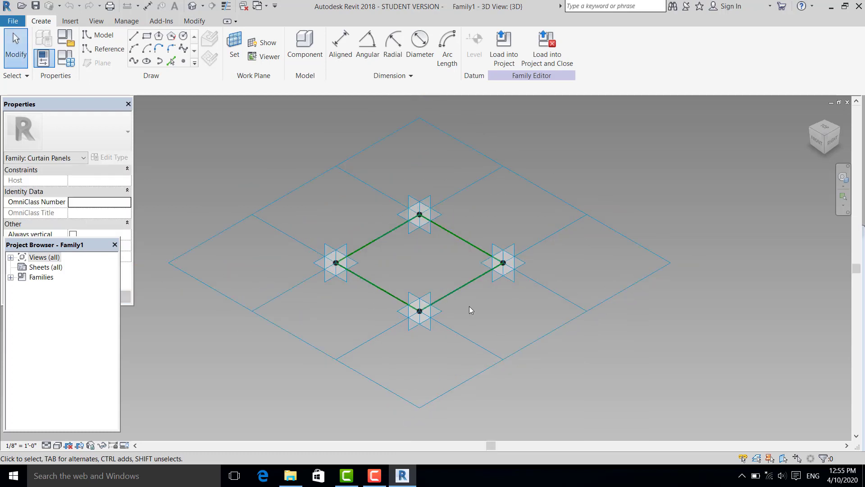
left_click(496, 361)
left_click(583, 373)
key("u")
key("n")
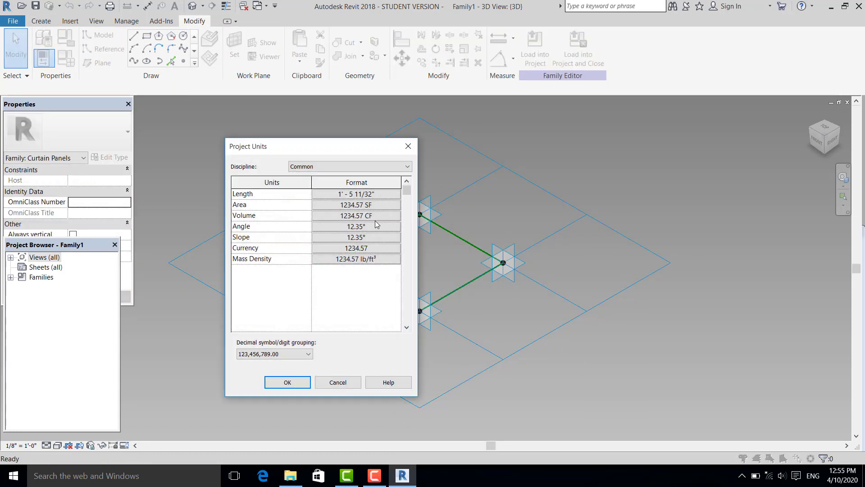
left_click(376, 194)
left_click(352, 212)
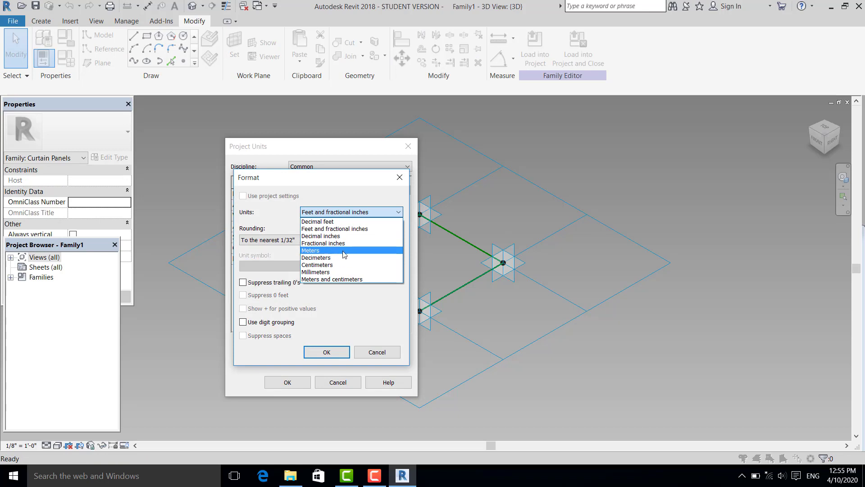
left_click(342, 251)
left_click(324, 351)
left_click(288, 382)
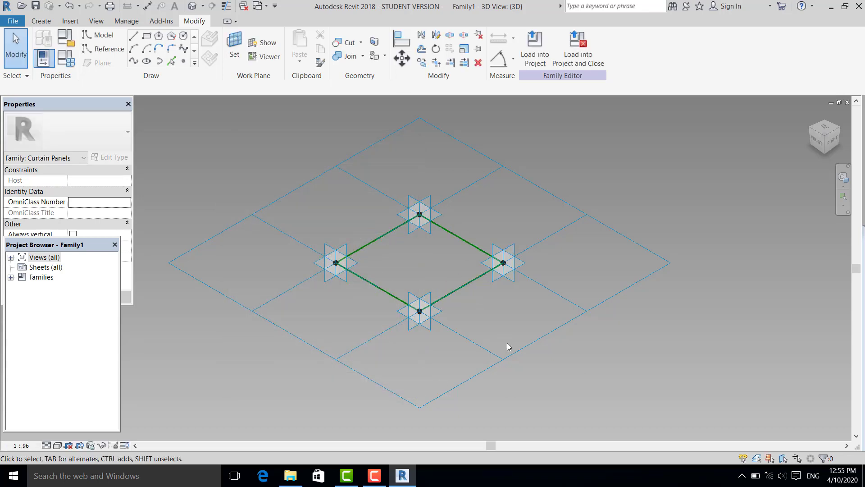
Change the panel family's tile pattern grid from Rectangle to Octagon and release the selection.
left_click(512, 355)
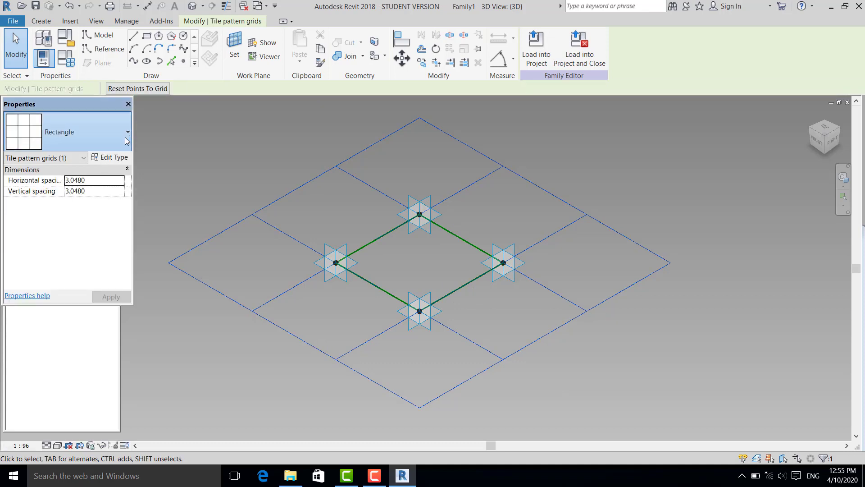
left_click(86, 131)
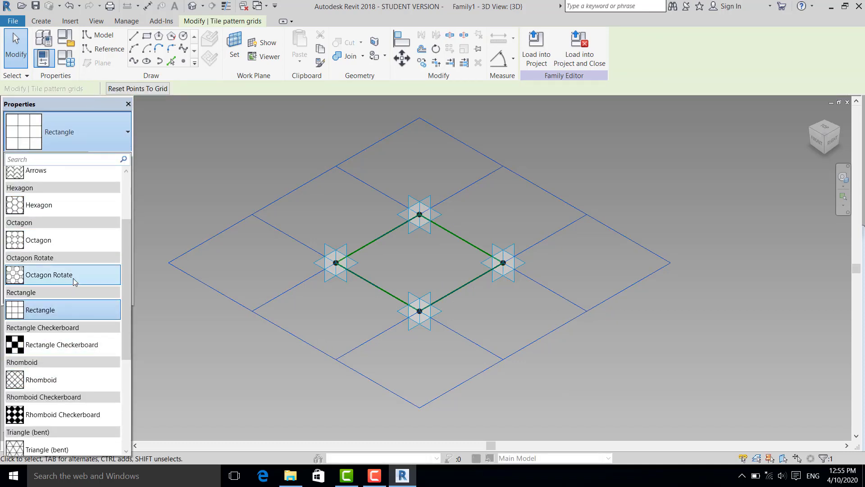
left_click(77, 242)
middle_click_drag(512, 283, 430, 252)
scroll(422, 279, "down", 3)
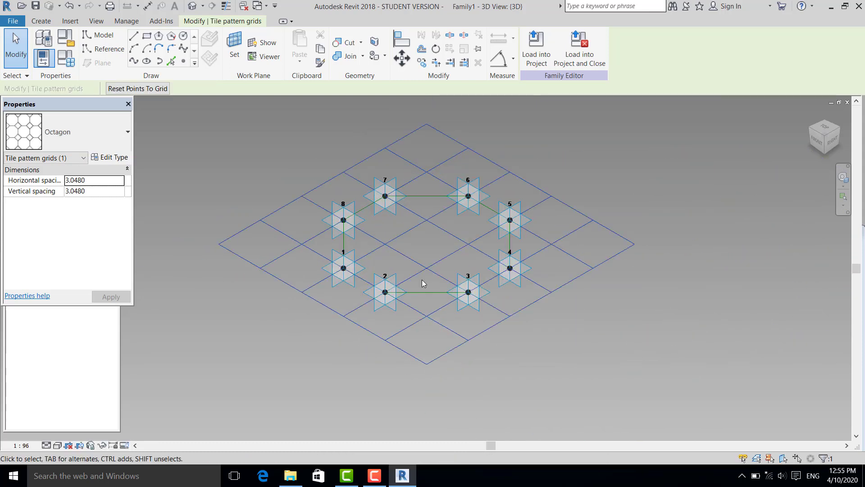
middle_click_drag(486, 331, 506, 347, "shift")
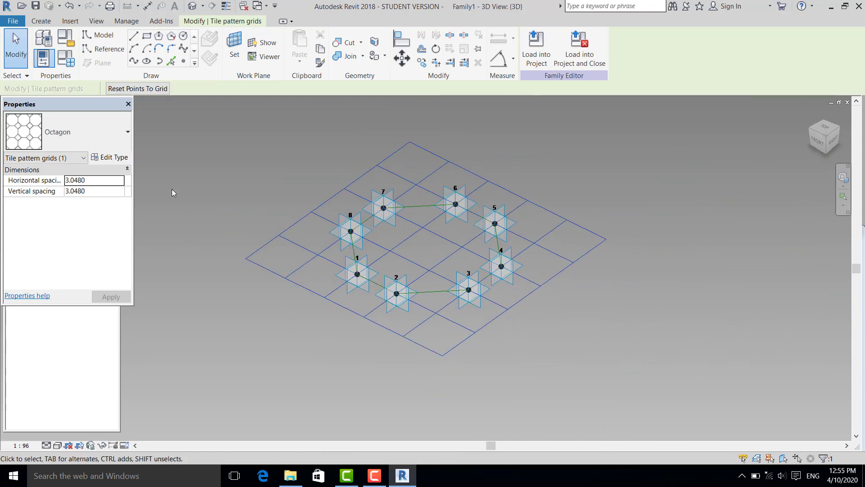
left_click(128, 138)
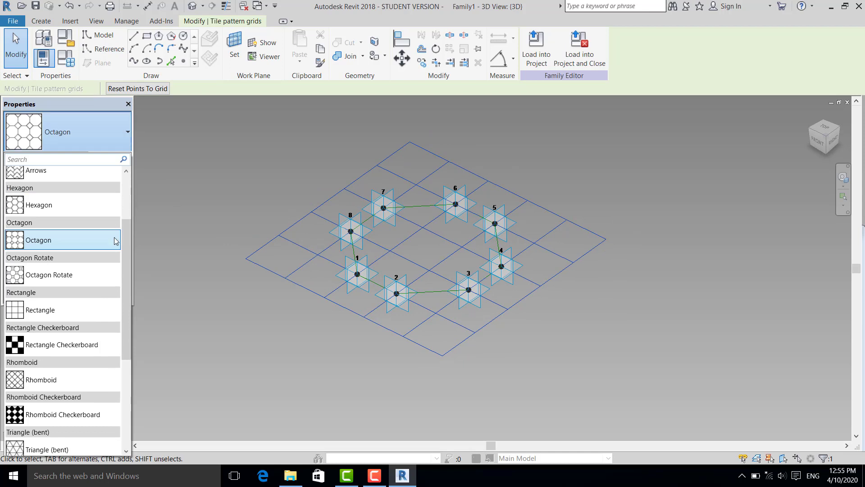
left_click(496, 383)
left_click(537, 309)
Place a reference point on the reference line between octagon points 3 and 4.
scroll(453, 307, "up", 2)
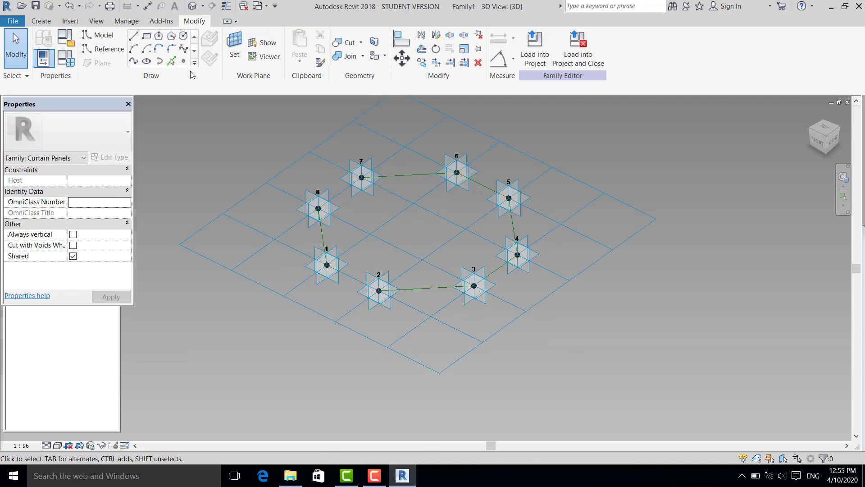
left_click(185, 62)
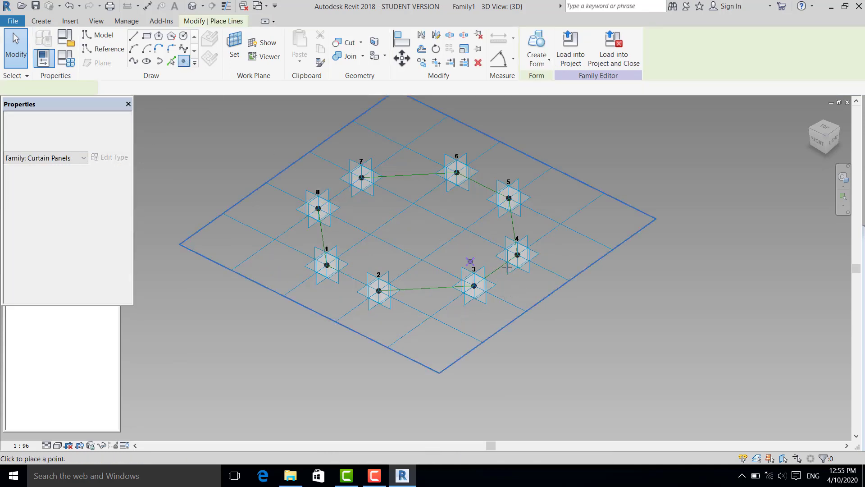
scroll(500, 288, "up", 2)
left_click(493, 260)
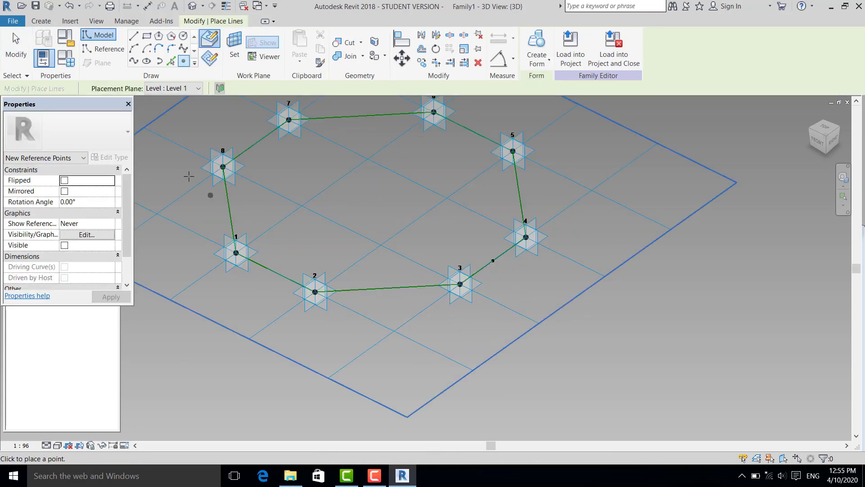
left_click(10, 56)
Set the work plane to the reference point between points 3 and 4 and draw a circle of about 0.2 m radius centered on it.
scroll(500, 267, "up", 2)
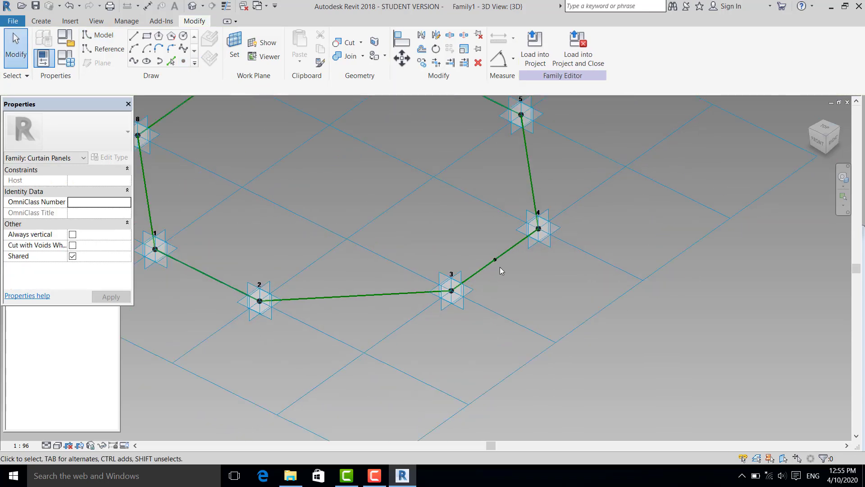
middle_click_drag(500, 267, 478, 258)
left_click(233, 54)
scroll(472, 250, "up", 2)
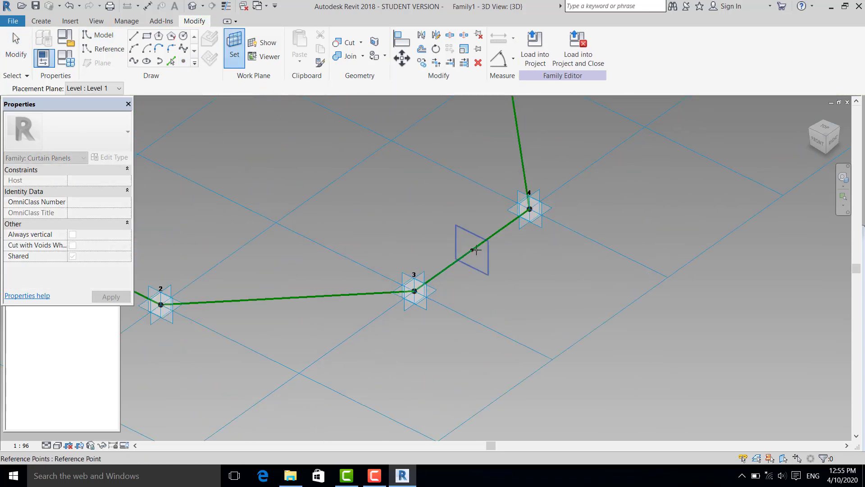
left_click(183, 36)
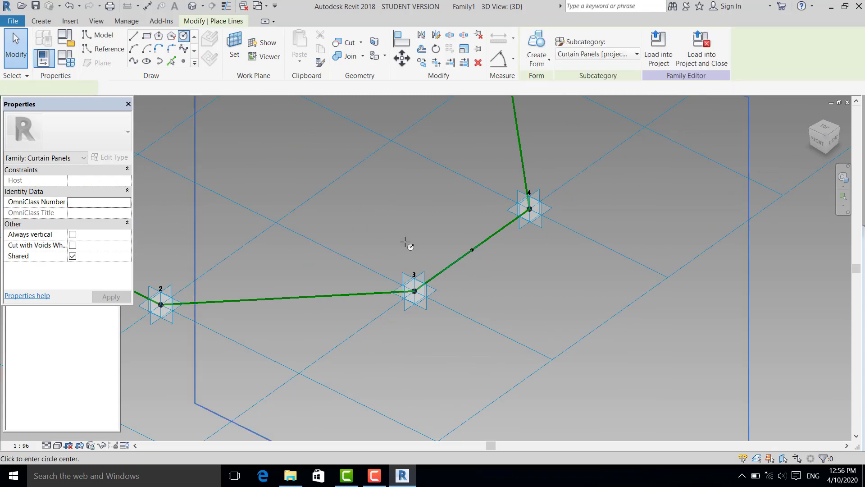
scroll(412, 243, "up", 2)
left_click(502, 252)
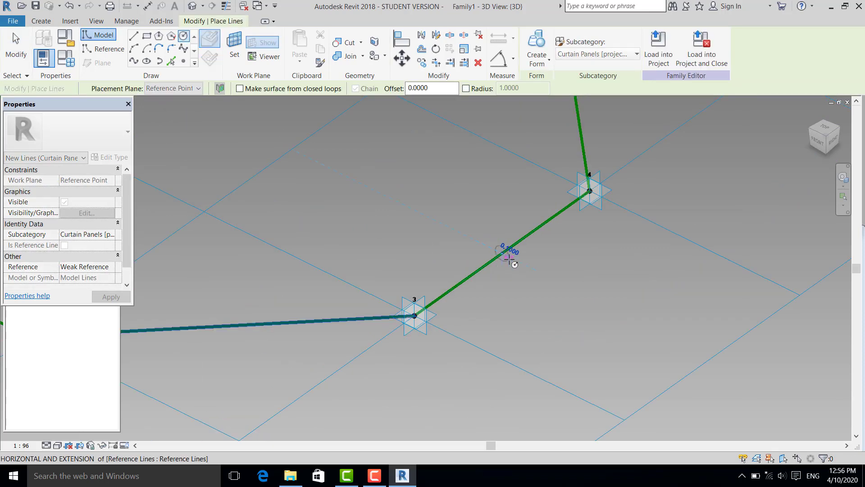
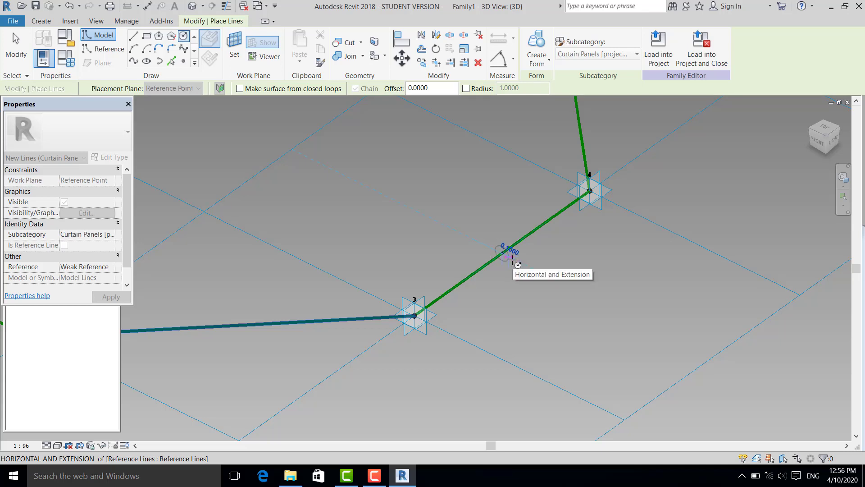
left_click(513, 262)
key("Escape")
key("Escape")
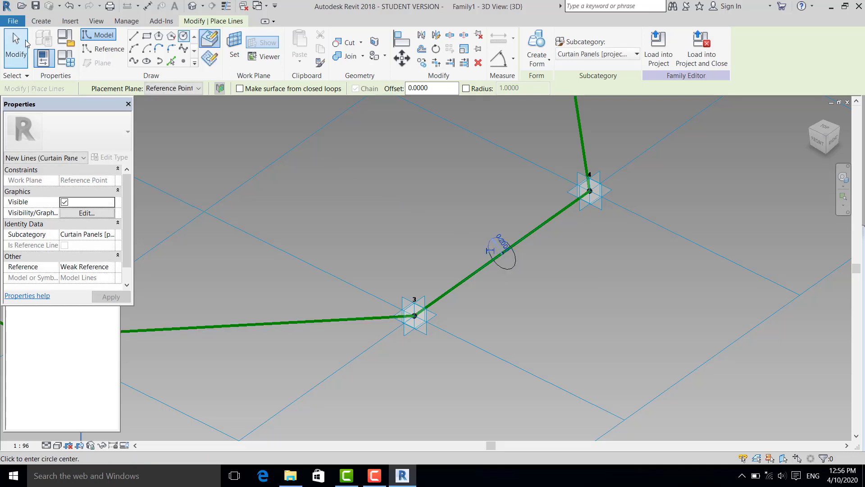
scroll(400, 187, "down", 4)
scroll(449, 234, "up", 3)
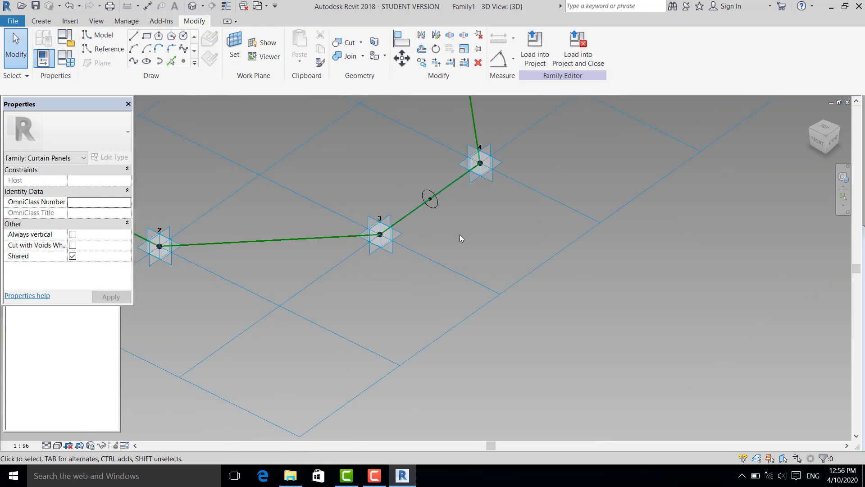
left_click(433, 199)
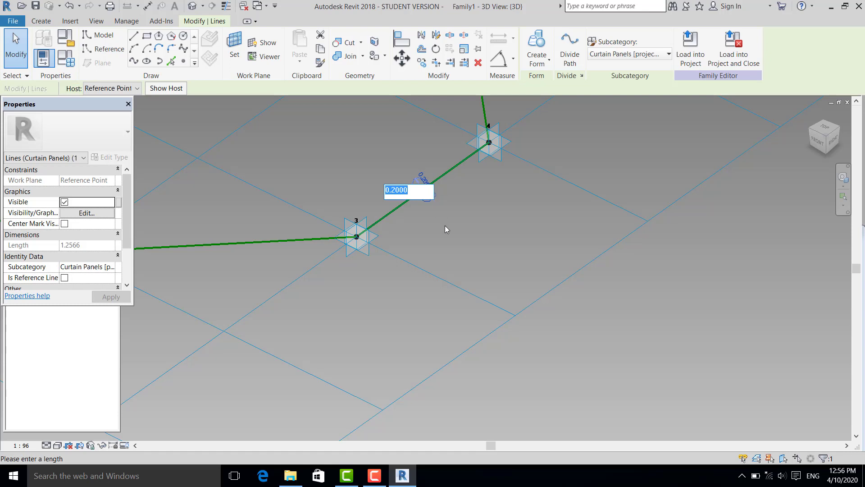
key("Escape")
key("Escape")
scroll(454, 198, "down", 2)
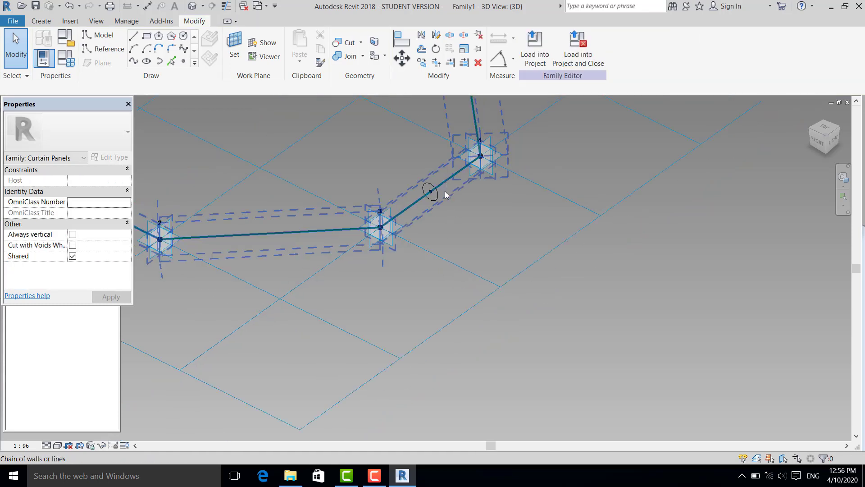
Set the radius of the circle between points 3 and 4 to 0.1 m.
left_click(434, 197)
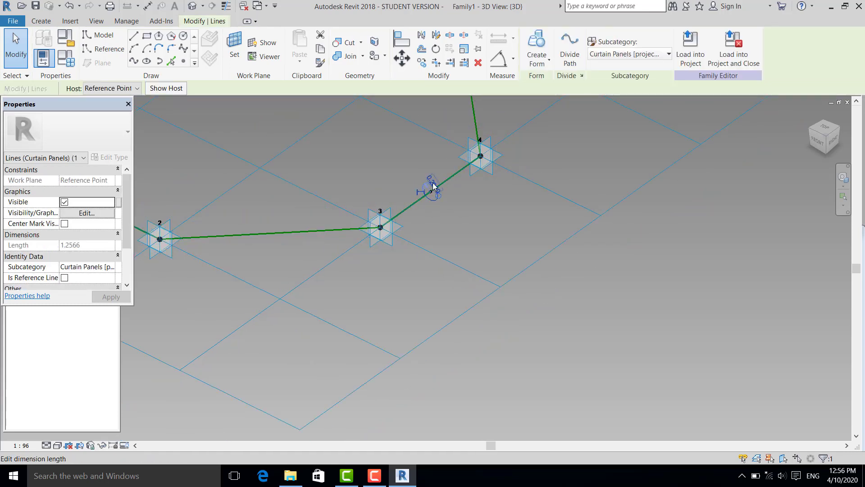
type(".1")
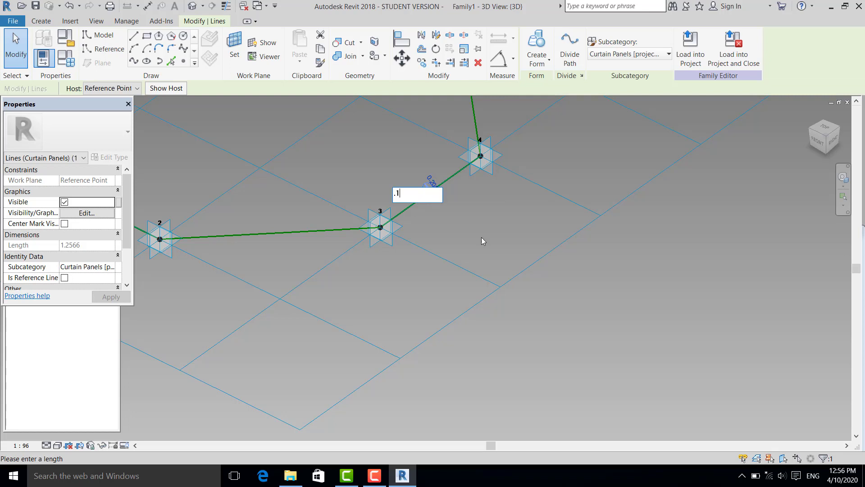
key("Return")
key("Escape")
scroll(513, 274, "down", 2)
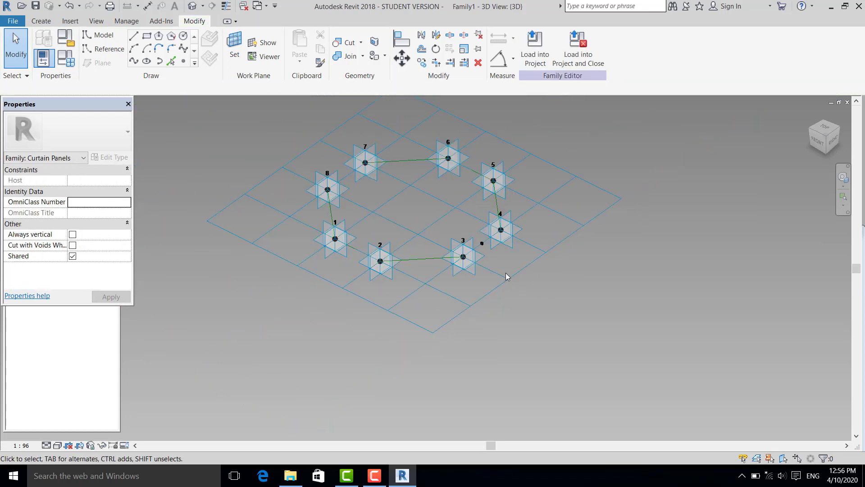
Create a solid form from the circle profile and the chain of eight octagonal reference lines.
scroll(482, 245, "up", 5)
key("Tab")
left_click(492, 234)
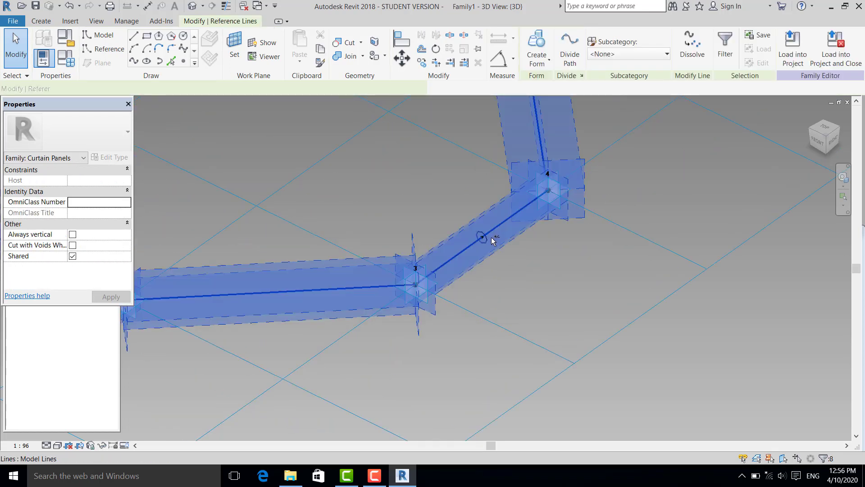
left_click(548, 59)
left_click(546, 87)
scroll(541, 261, "down", 4)
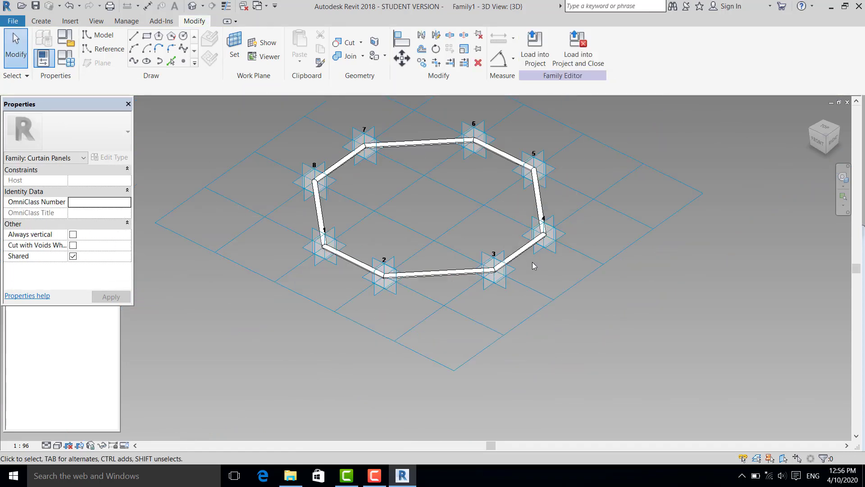
Assign the Titanium 6Al-4V material from the Autodesk Metal library to the tubular octagonal frame.
key("Tab")
key("Tab")
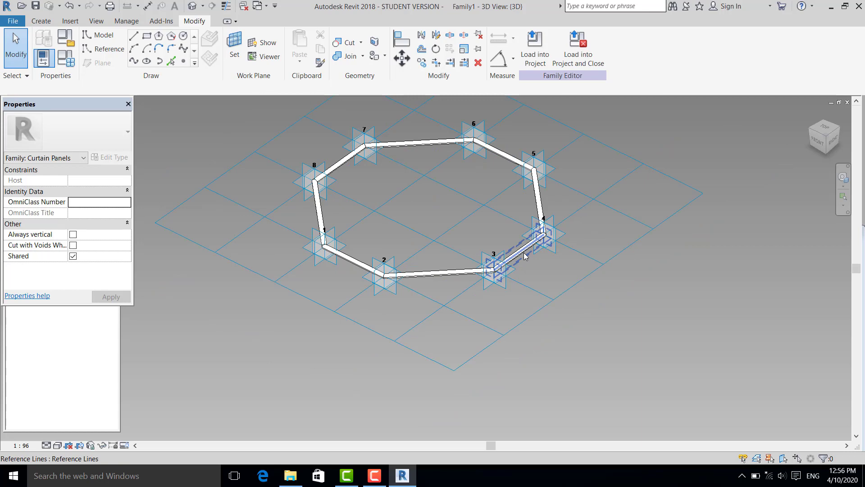
key("Tab")
left_click(455, 274)
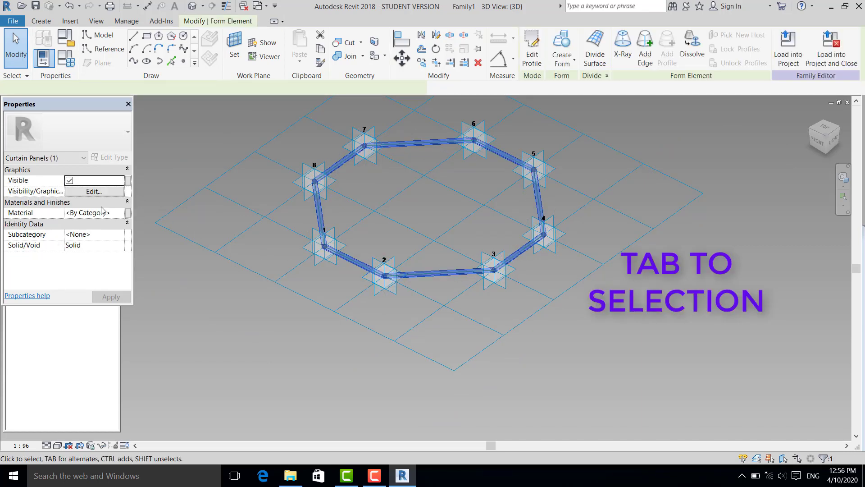
left_click(120, 212)
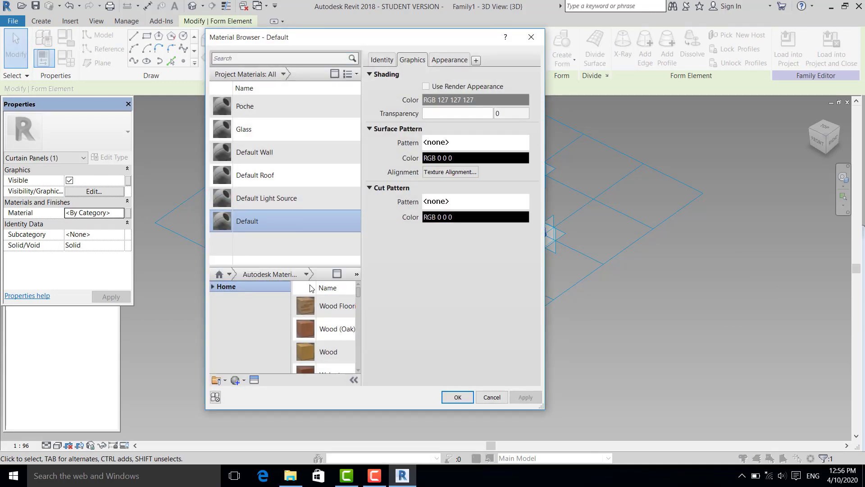
left_click(306, 274)
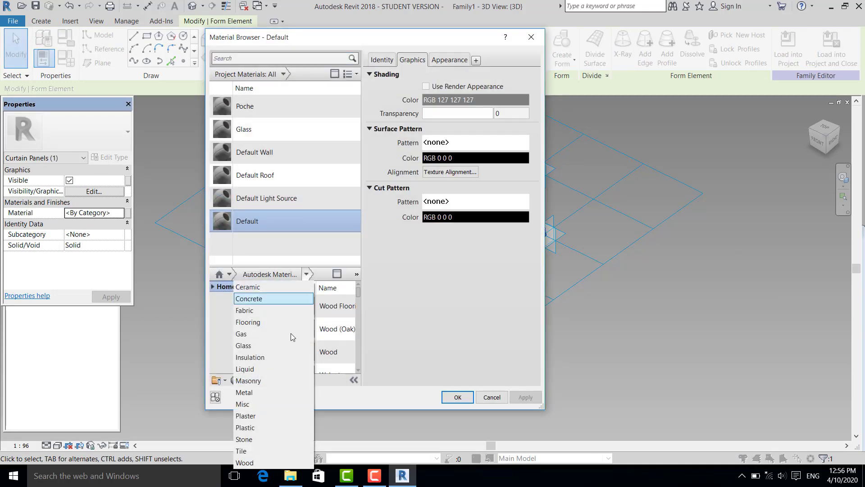
left_click(276, 392)
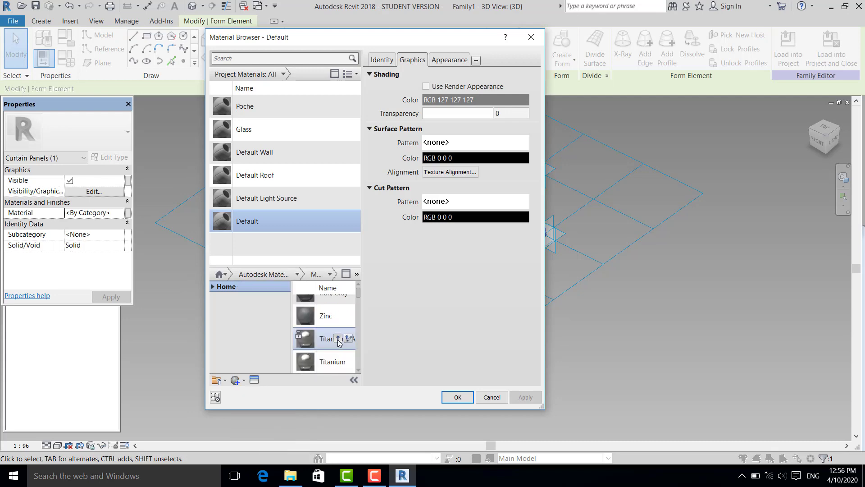
left_click(338, 338)
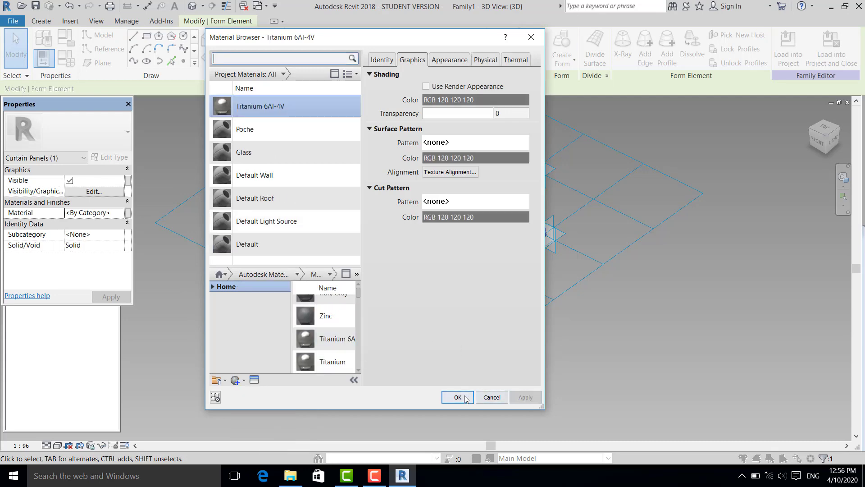
left_click(458, 397)
left_click(452, 282)
Temporarily hide the tubular frame element in the 3D view.
scroll(452, 282, "up", 3)
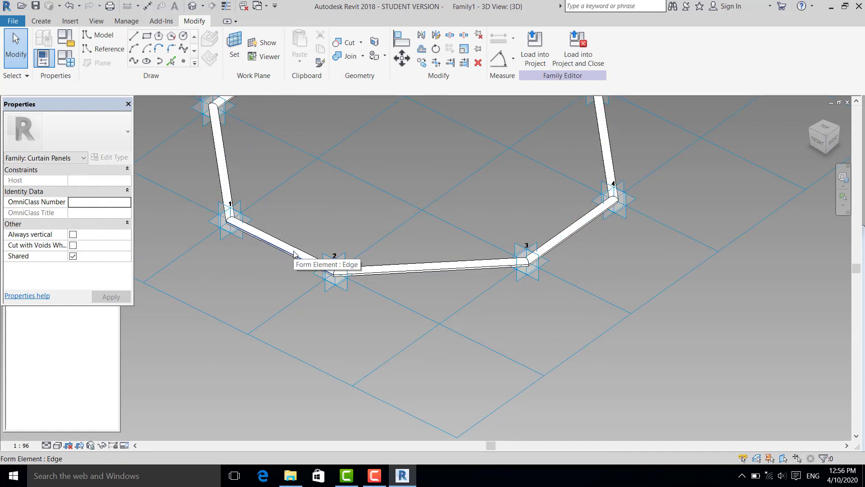
key("Tab")
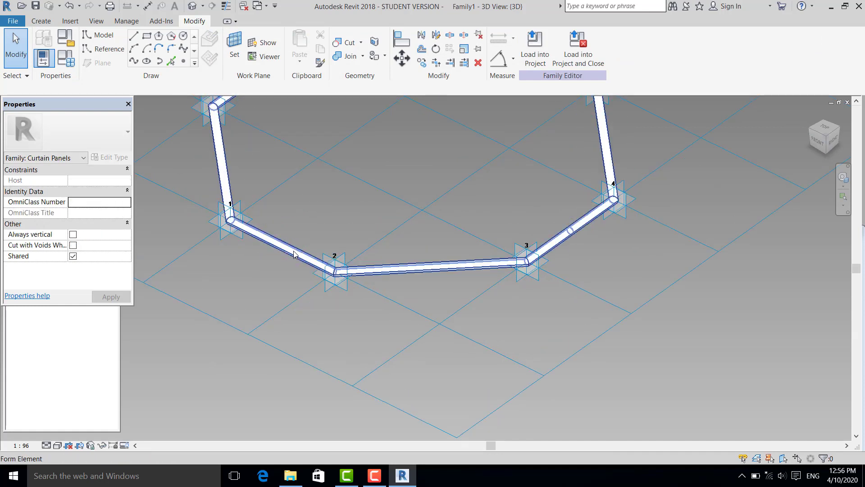
left_click(293, 254)
left_click(102, 445)
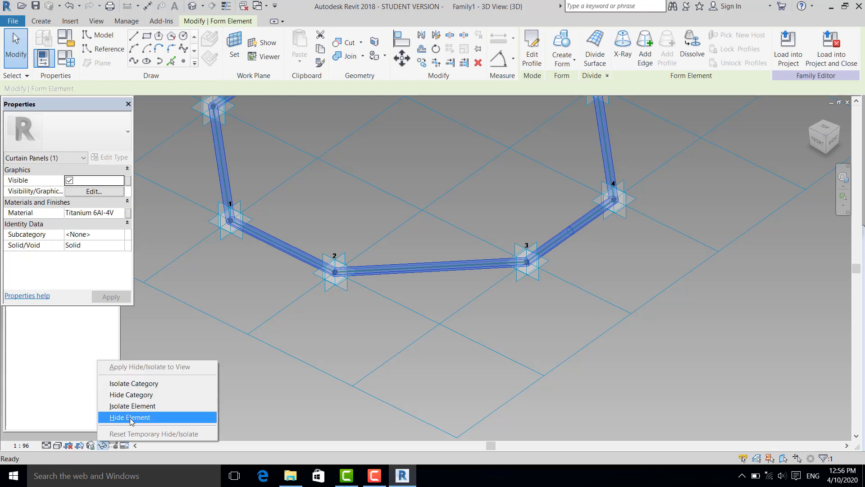
left_click(131, 417)
Create a solid extruded form from the closed chain of octagonal reference lines.
scroll(491, 296, "down", 2)
key("Tab")
left_click(557, 230)
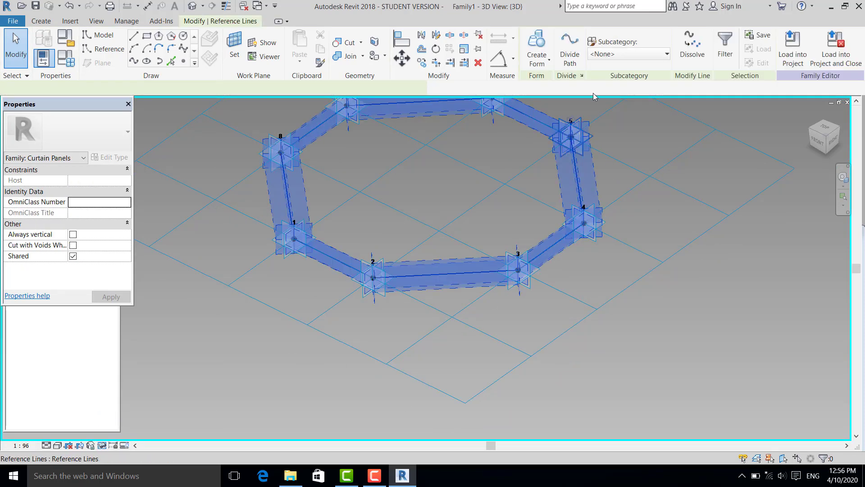
left_click(548, 60)
left_click(558, 108)
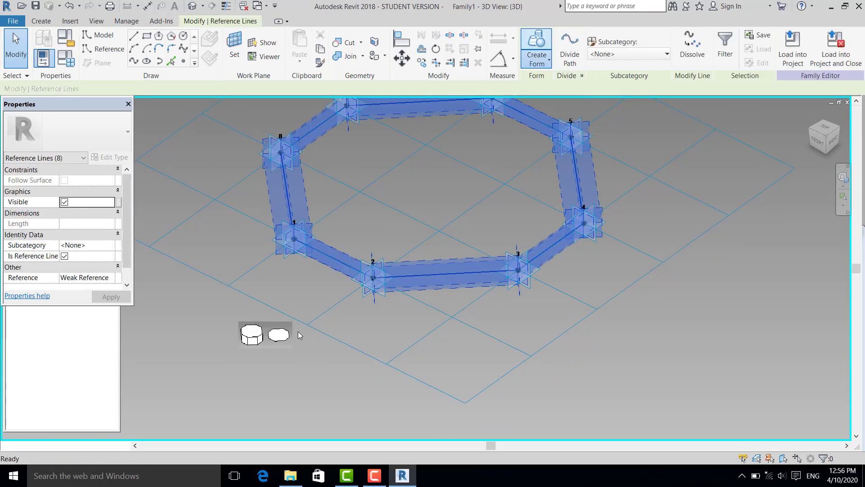
left_click(246, 342)
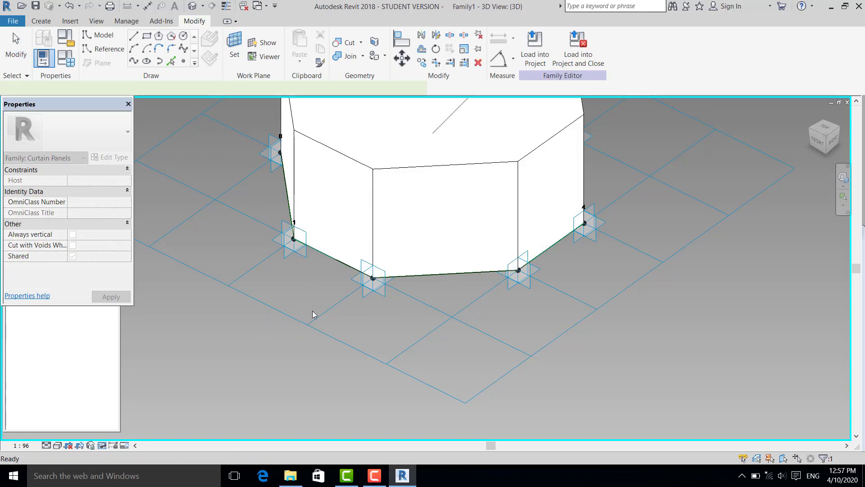
Set the height of the octagonal solid panel to 0.03 m.
scroll(333, 338, "down", 2)
scroll(287, 263, "up", 2)
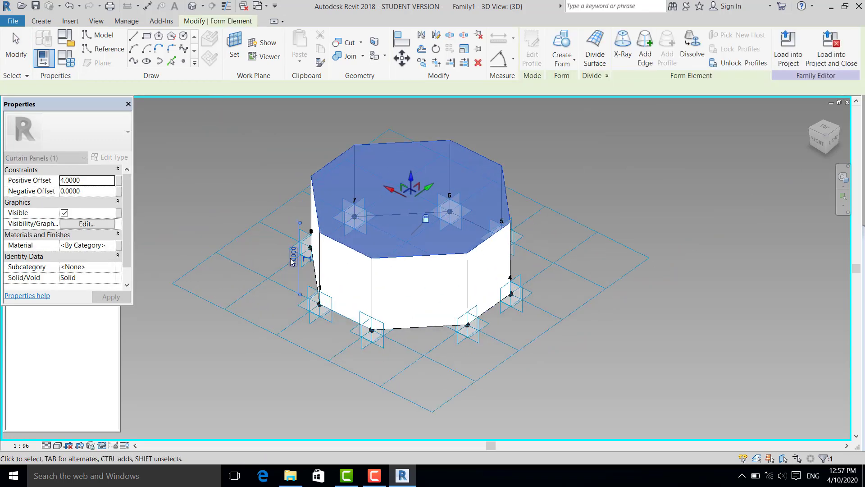
left_click(291, 257)
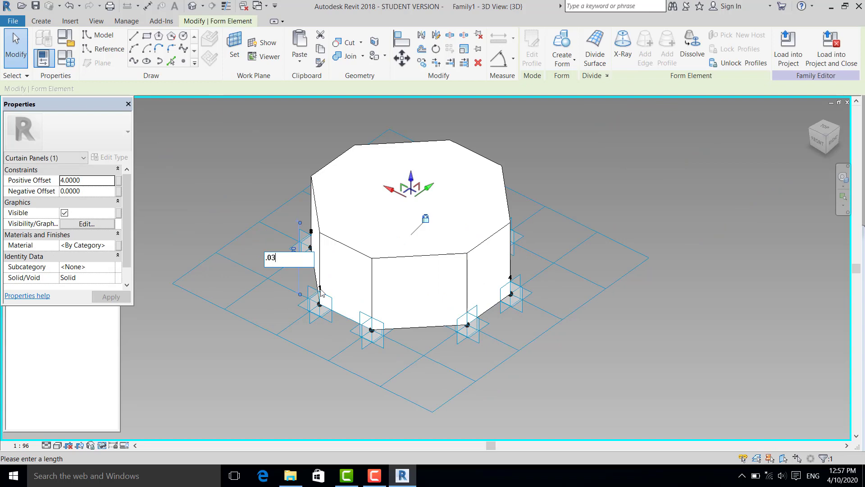
type(".03")
key("Return")
left_click(631, 351)
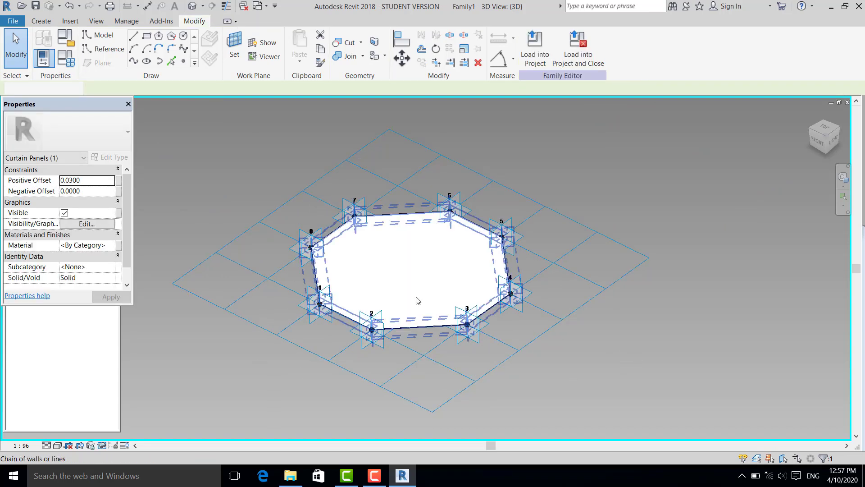
Assign Default New Material from the Favorites library to the thin octagonal panel.
left_click(403, 281)
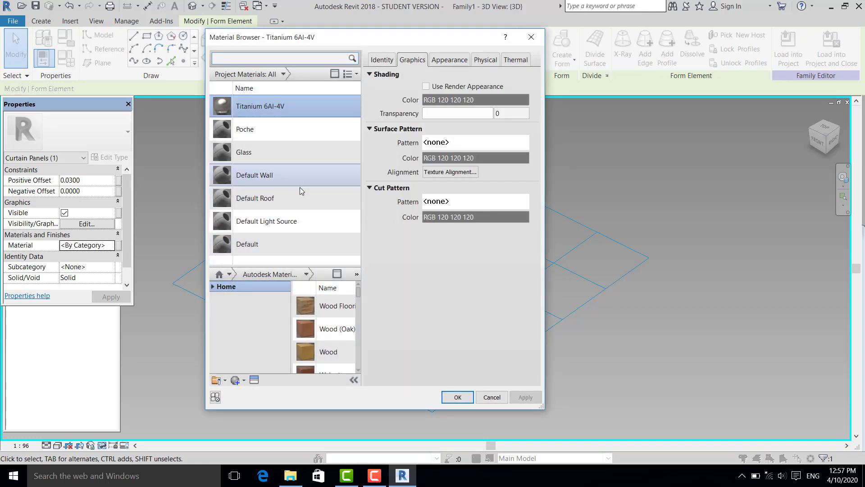
left_click(229, 274)
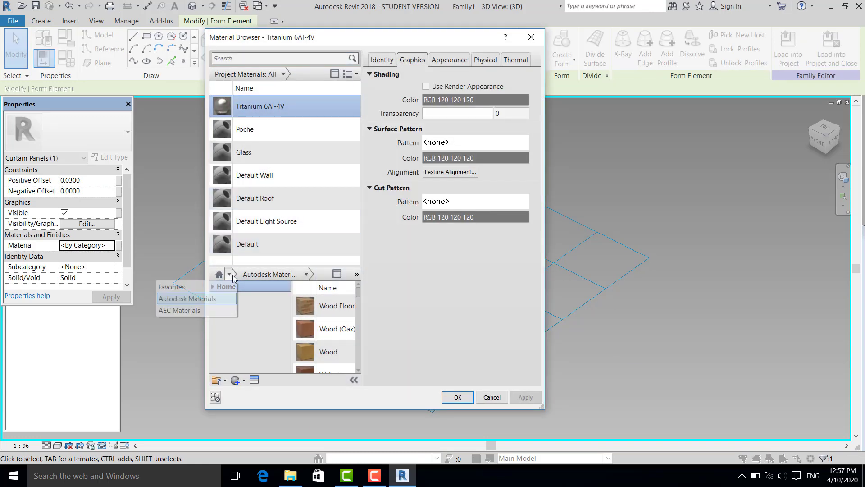
left_click(212, 287)
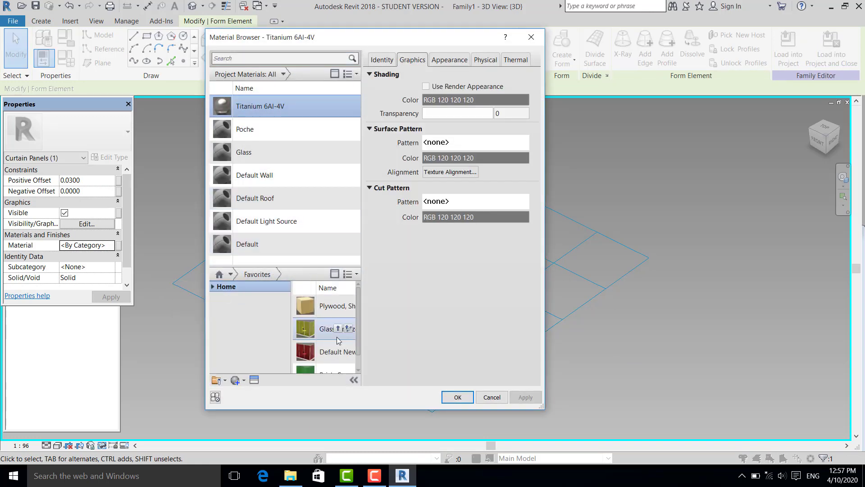
left_click(338, 352)
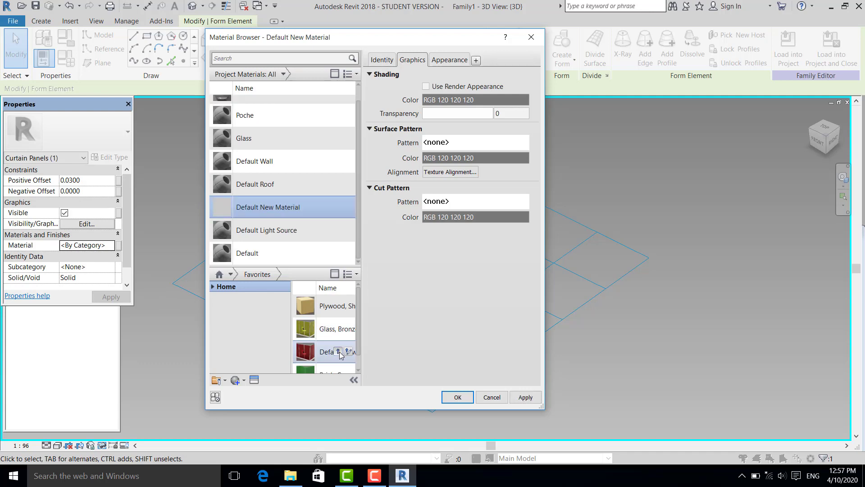
left_click(339, 351)
left_click(413, 254)
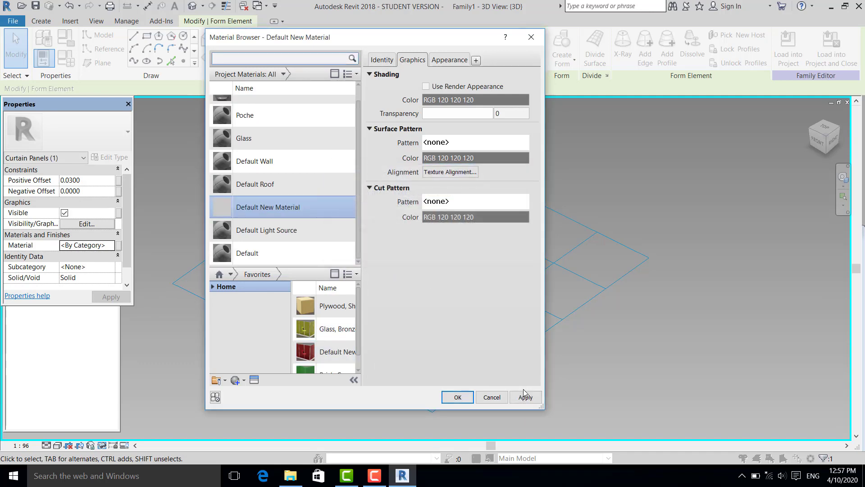
left_click(462, 395)
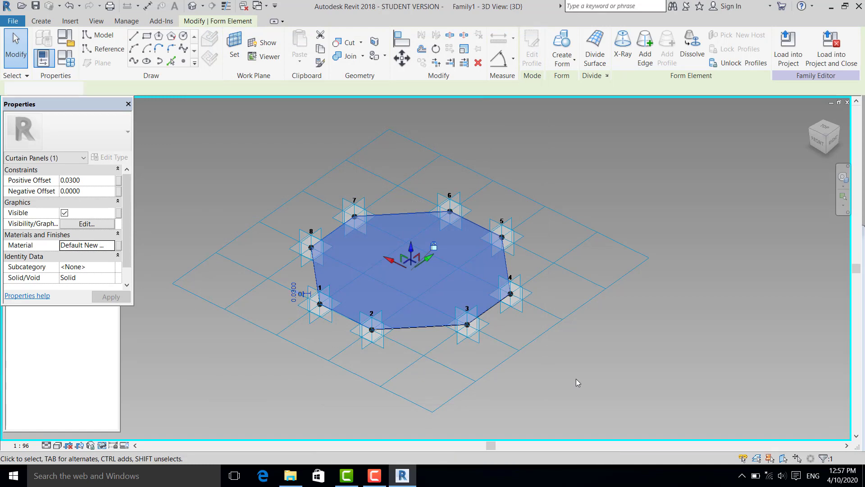
Set the panel family's 3D view to Fine detail level and Realistic visual style.
left_click(576, 379)
left_click(46, 445)
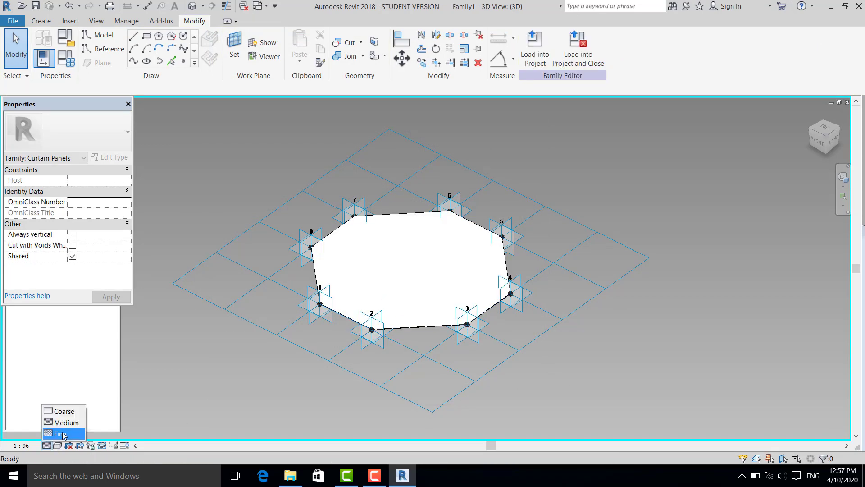
left_click(63, 432)
left_click(57, 445)
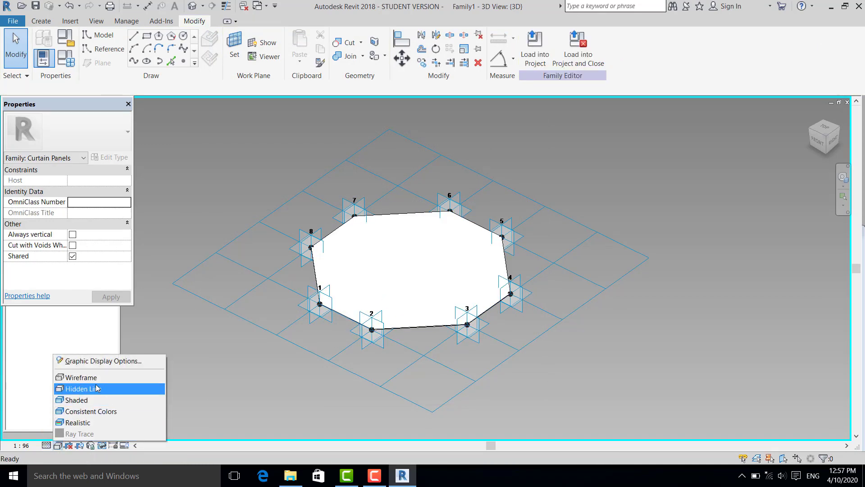
left_click(88, 423)
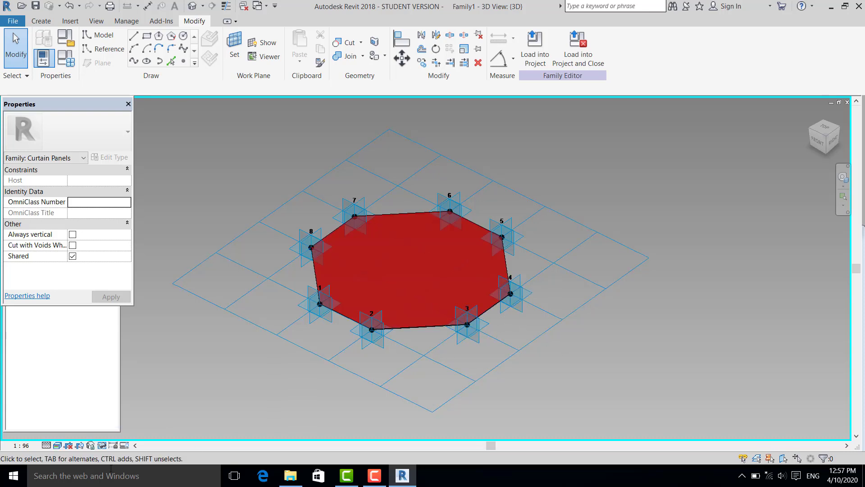
Restore the temporarily hidden tubular frame around the octagonal panel and load the family into Project3.
left_click(102, 446)
left_click(149, 432)
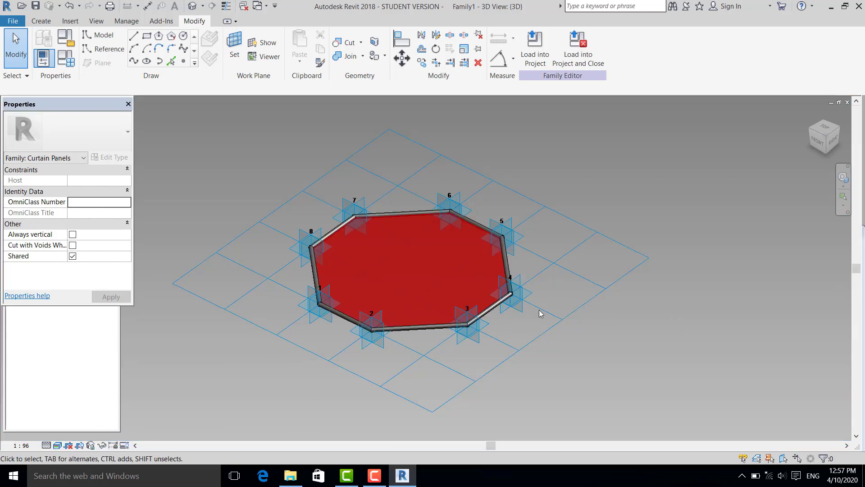
scroll(528, 319, "up", 3)
scroll(529, 315, "down", 3)
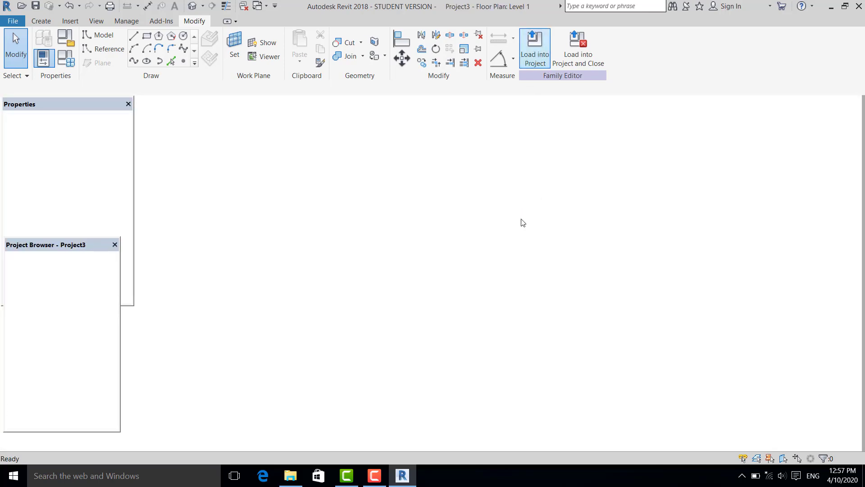
Open the project's 3D view and apply the octagonal Family1 panel to both divided surfaces of the tower.
left_click(193, 6)
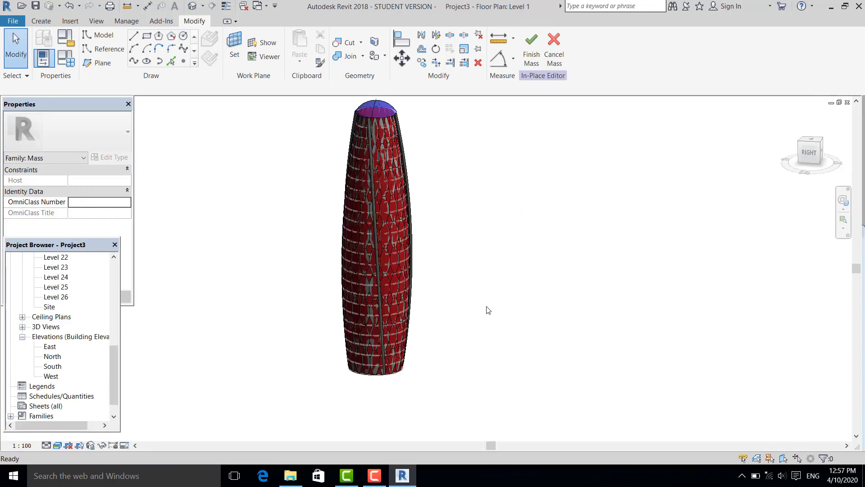
scroll(397, 263, "up", 3)
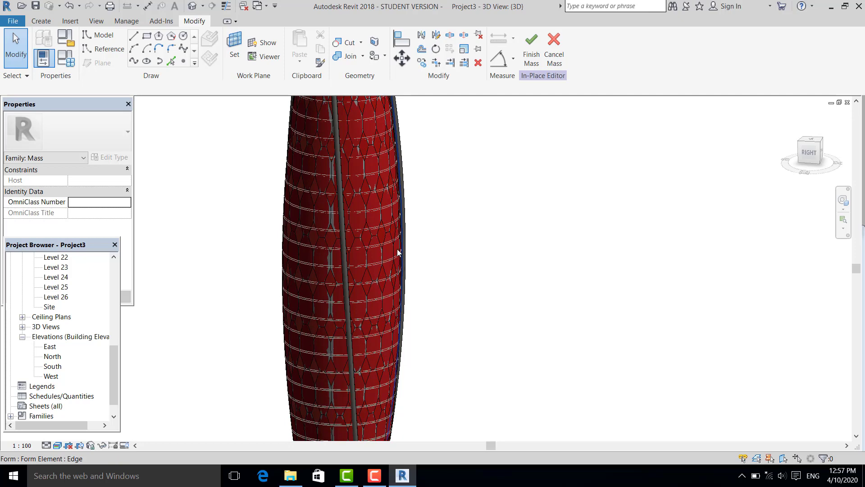
left_click(396, 237)
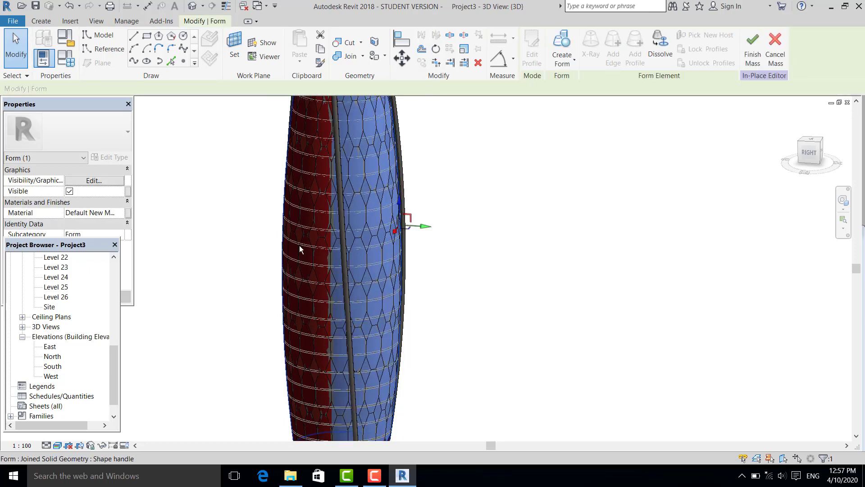
left_click(299, 216, "ctrl")
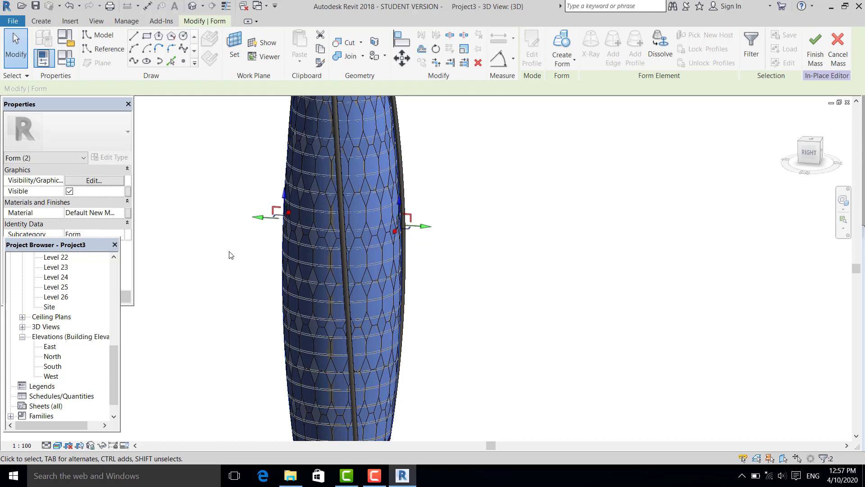
left_click(231, 255)
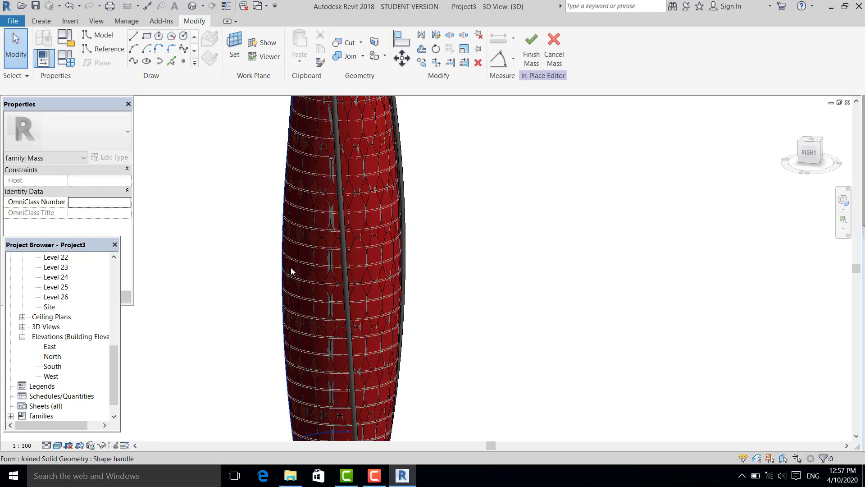
left_click(291, 271)
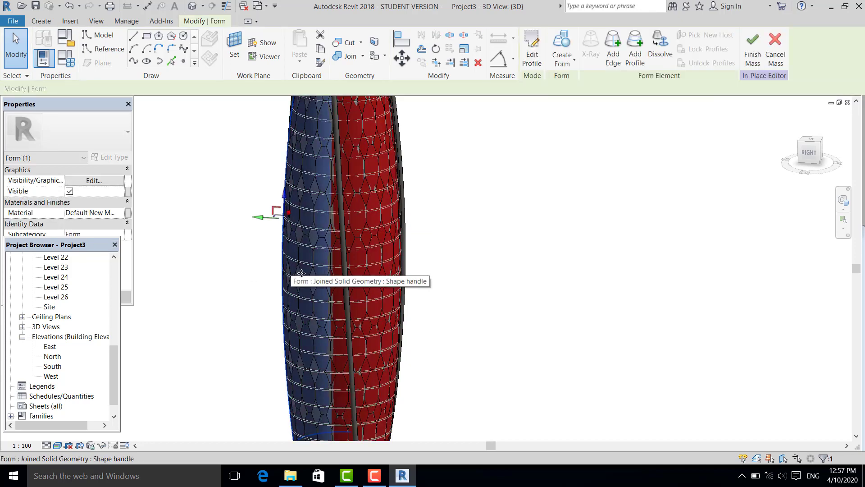
middle_click_drag(361, 323, 436, 304)
left_click(449, 296)
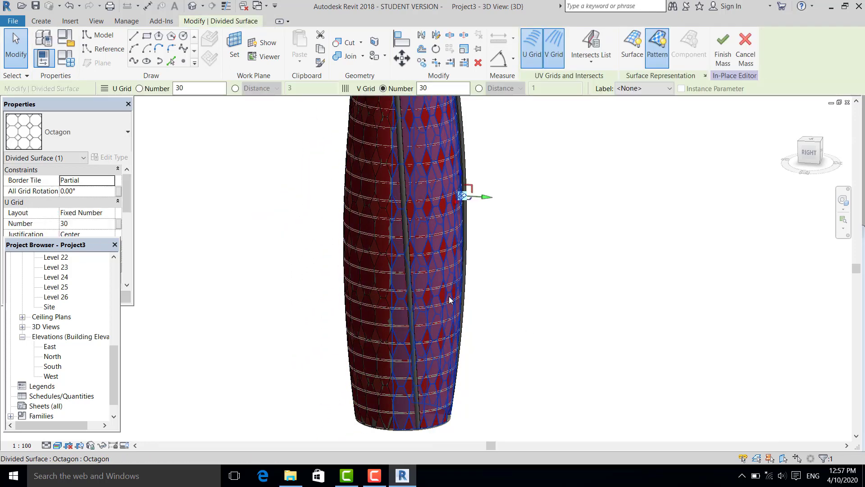
left_click(373, 296, "ctrl")
left_click(126, 132)
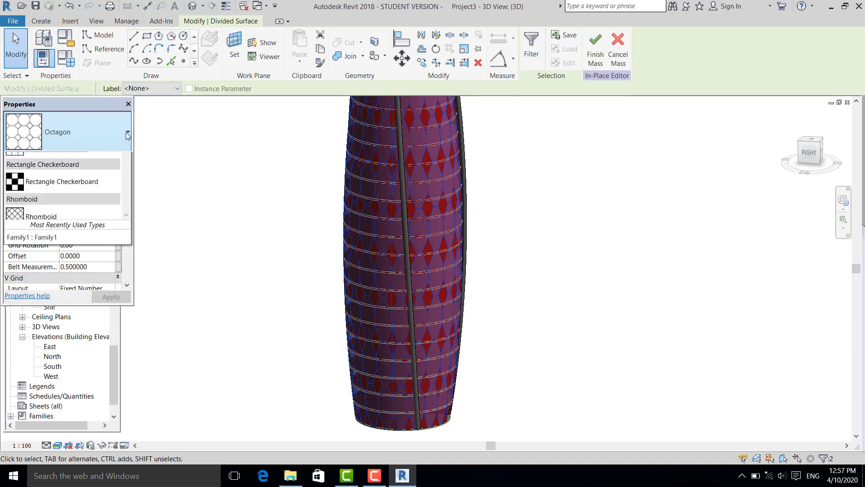
left_click(64, 298)
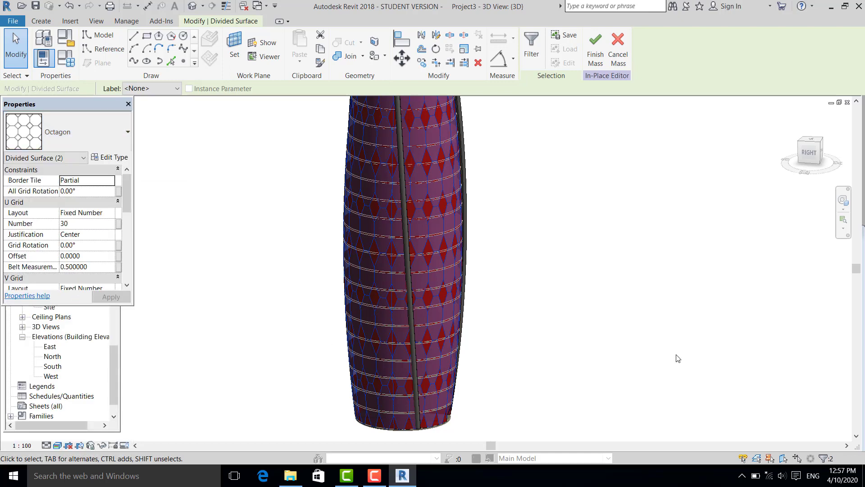
Select all interior components of one divided surface and inspect the cladding around the whole tower.
middle_click_drag(601, 328, 440, 287, "shift")
left_click(416, 257)
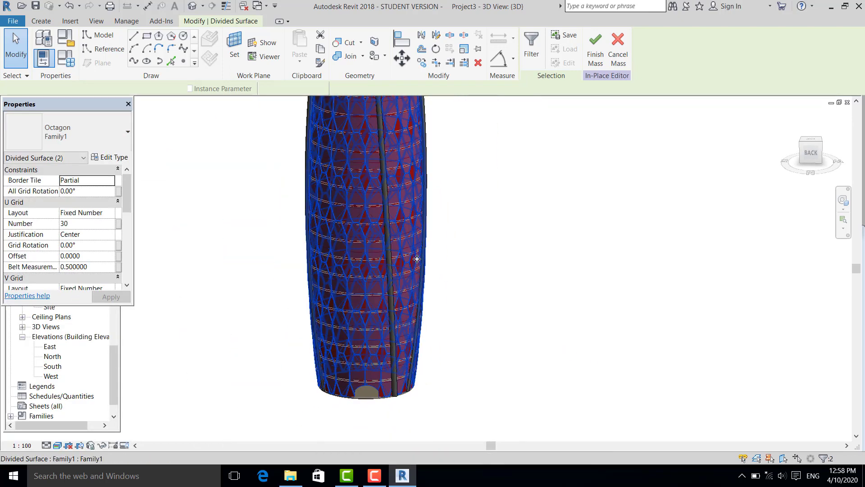
right_click(416, 258)
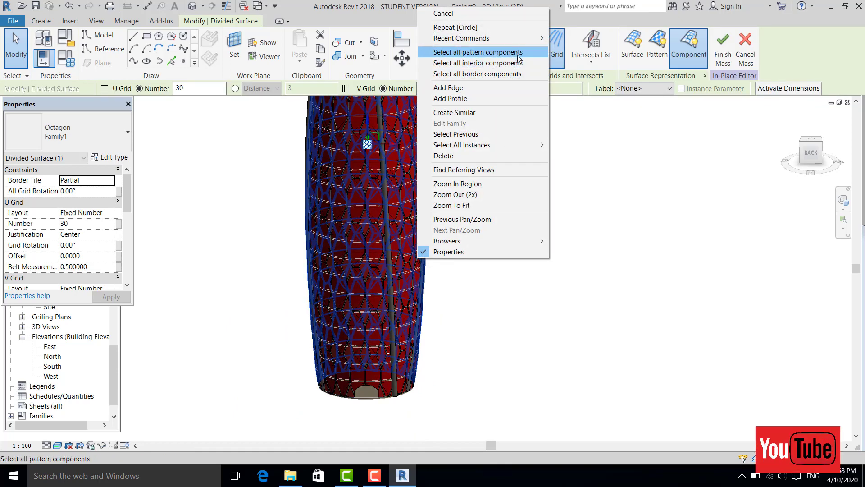
left_click(478, 63)
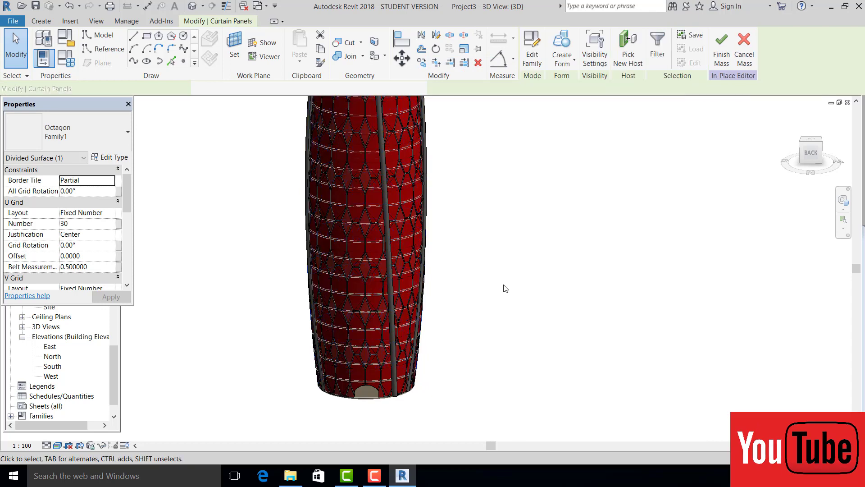
middle_click_drag(518, 337, 531, 388)
scroll(515, 343, "down", 3)
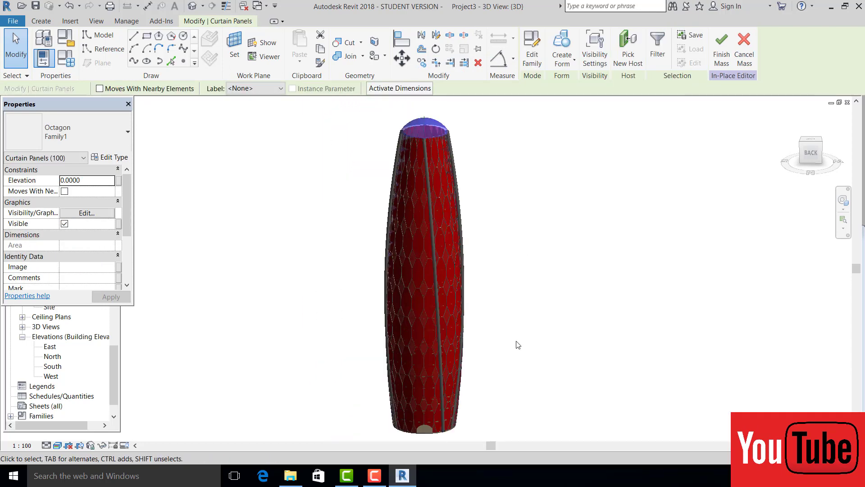
middle_click_drag(515, 344, 247, 325, "shift")
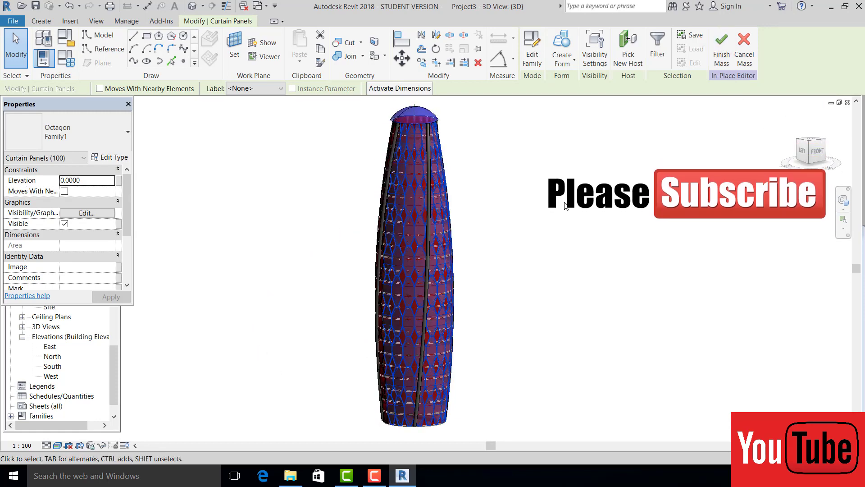
Assign Default New Material from the Favorites library to the tower's dome roof.
scroll(469, 241, "up", 3)
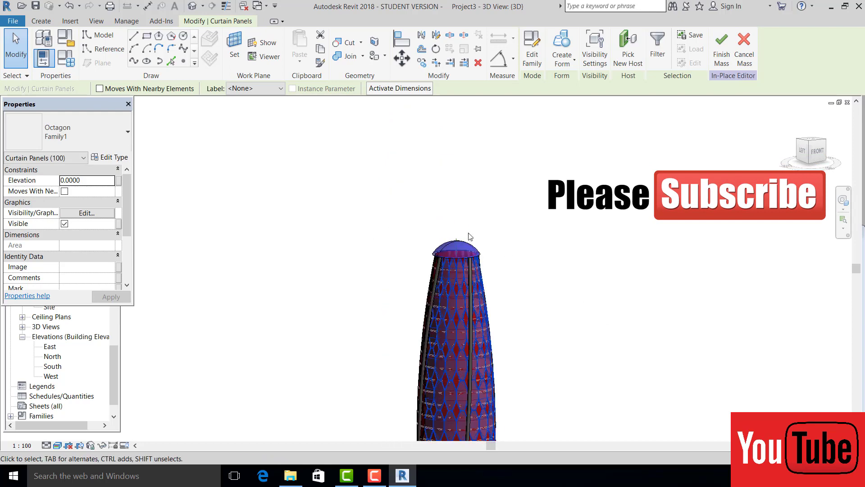
left_click(446, 245)
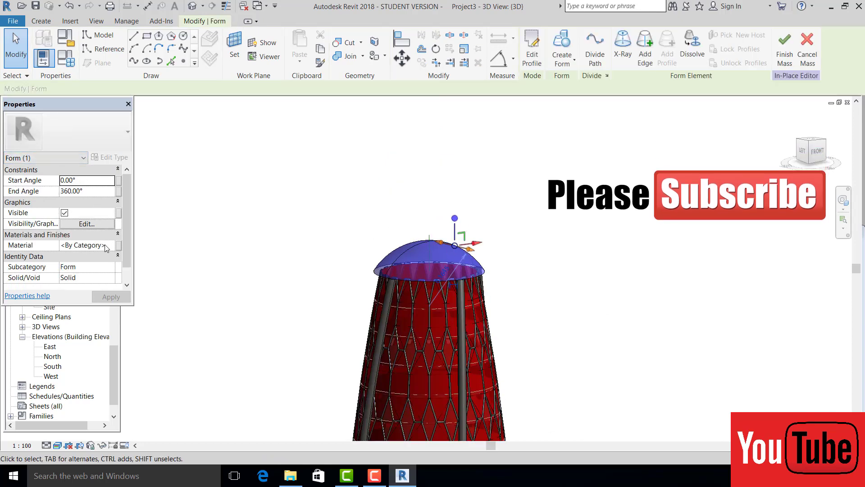
left_click(105, 247)
left_click(113, 245)
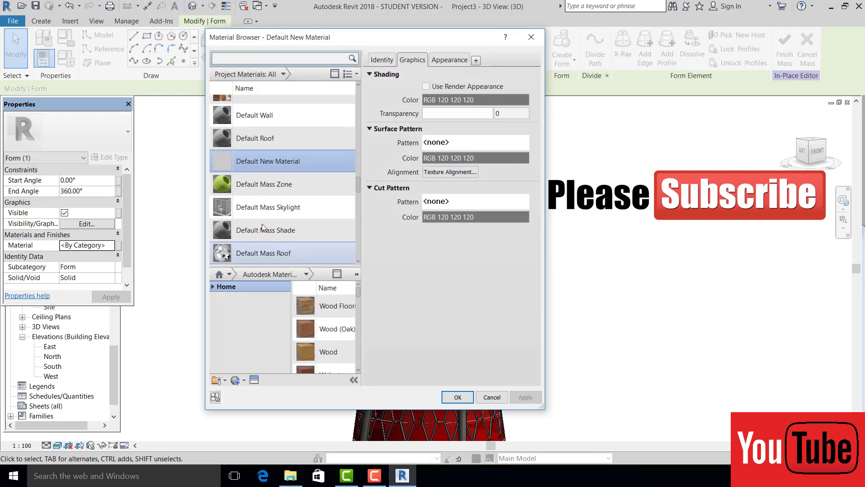
left_click(228, 275)
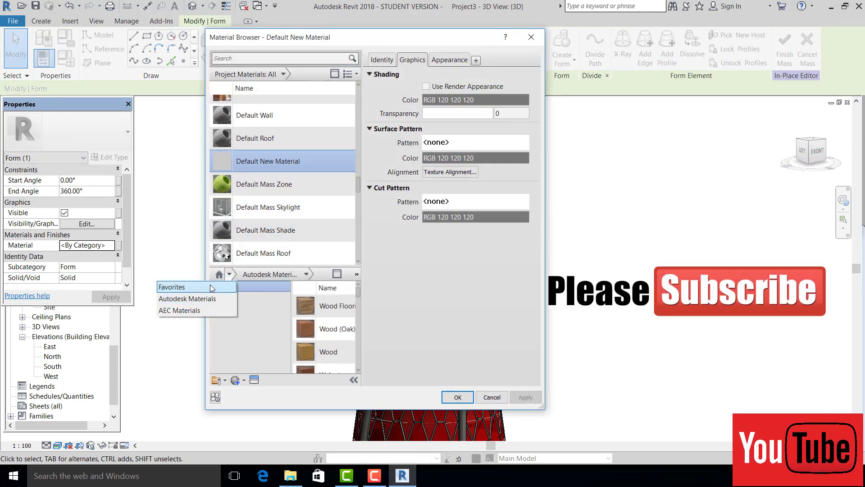
left_click(171, 286)
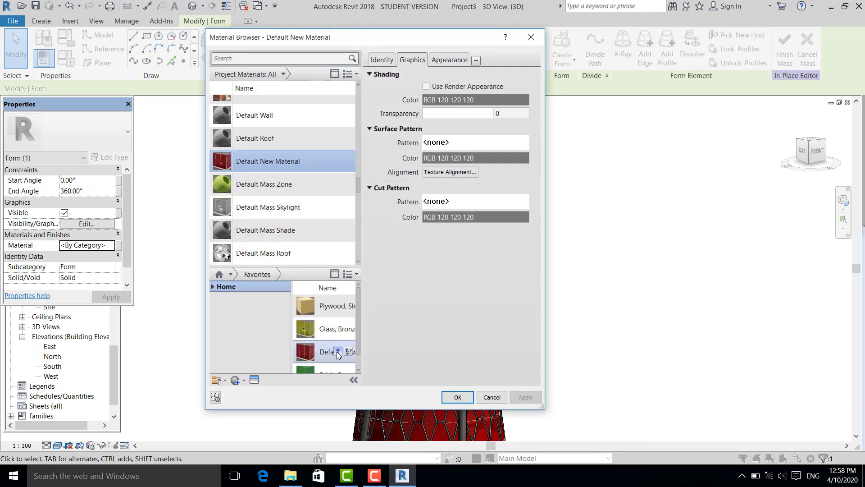
left_click(338, 352)
left_click(413, 253)
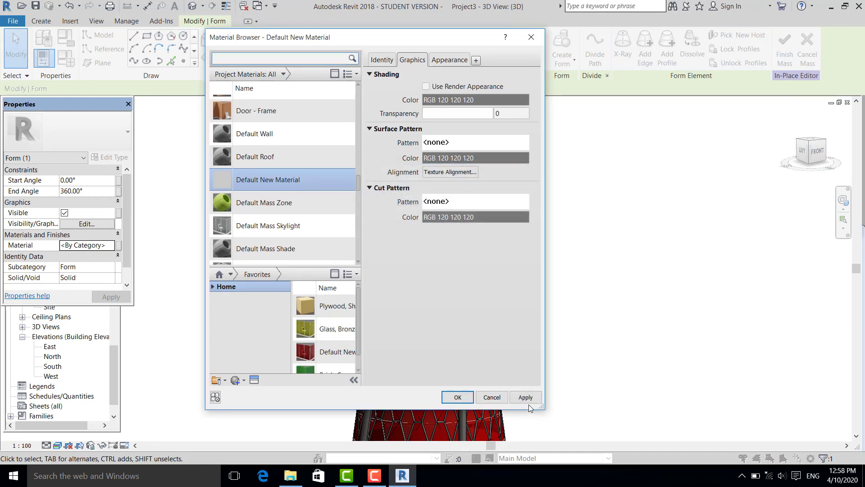
left_click(464, 396)
left_click(440, 145)
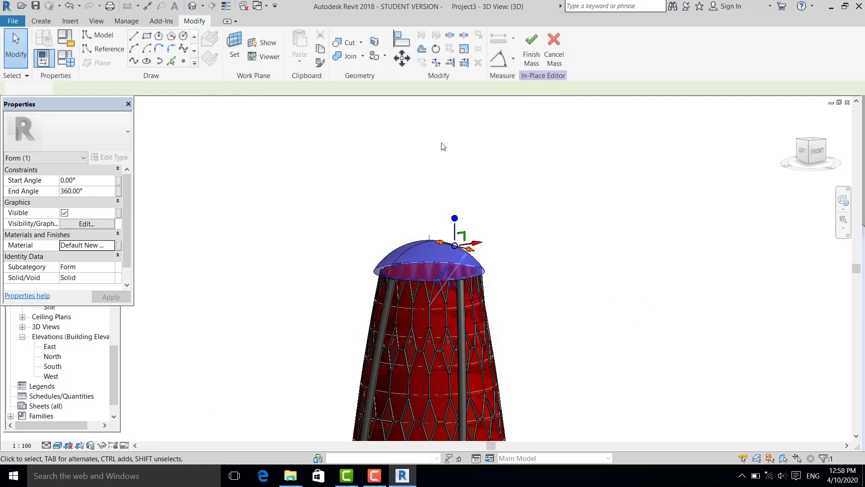
Open the South elevation and set its visual style to Realistic.
mouse_move(499, 258)
middle_mouse_down("shift")
mouse_move(478, 228)
mouse_move(491, 233)
mouse_move(486, 265)
middle_mouse_up("shift")
scroll(530, 299, "up", 2)
left_click(113, 361)
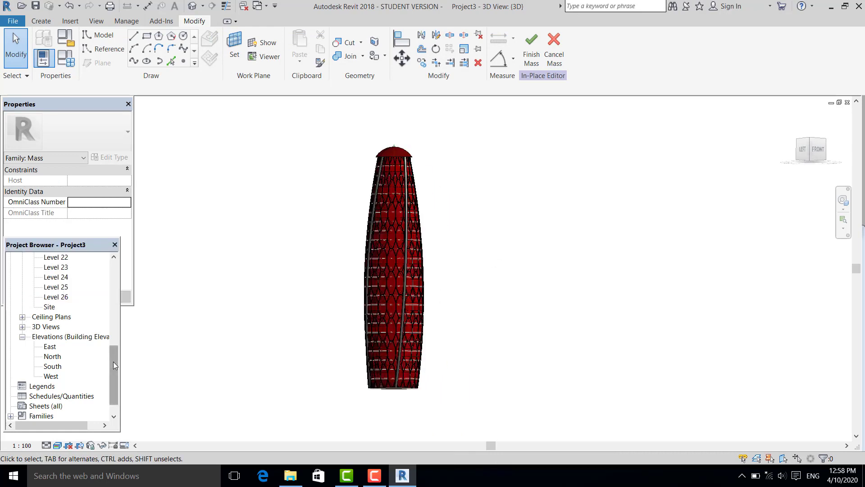
scroll(360, 339, "up", 2)
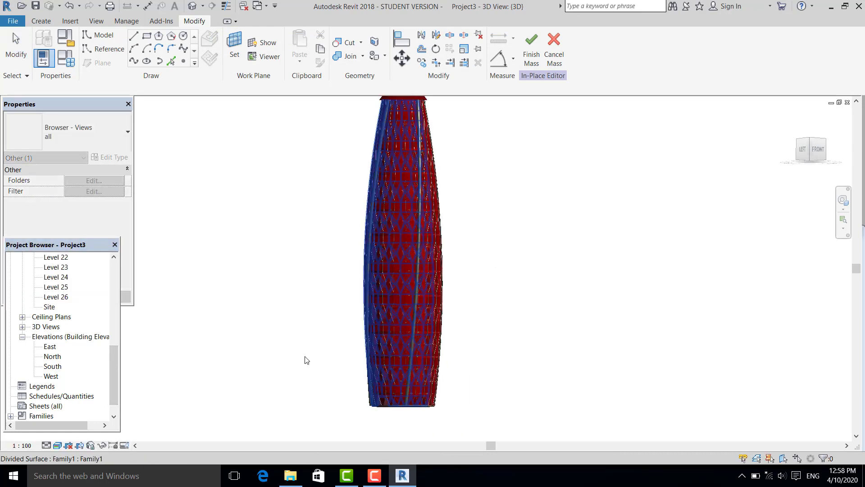
left_click(305, 359)
double_click(52, 366)
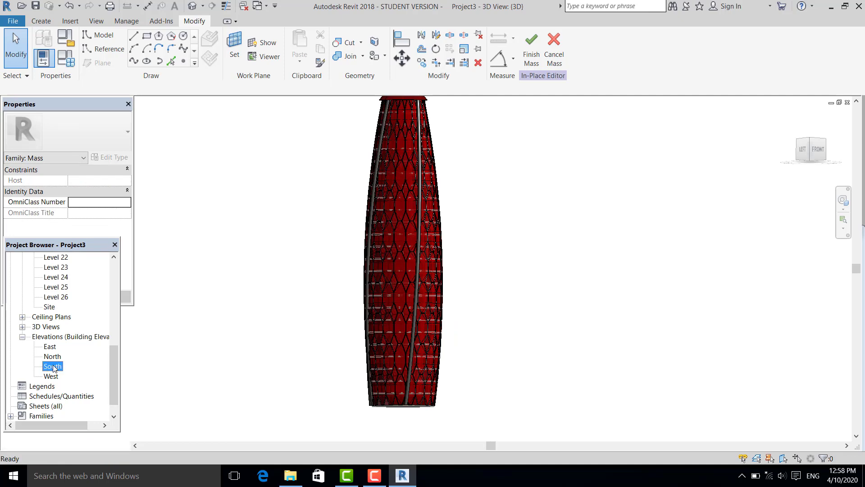
scroll(460, 358, "down", 3)
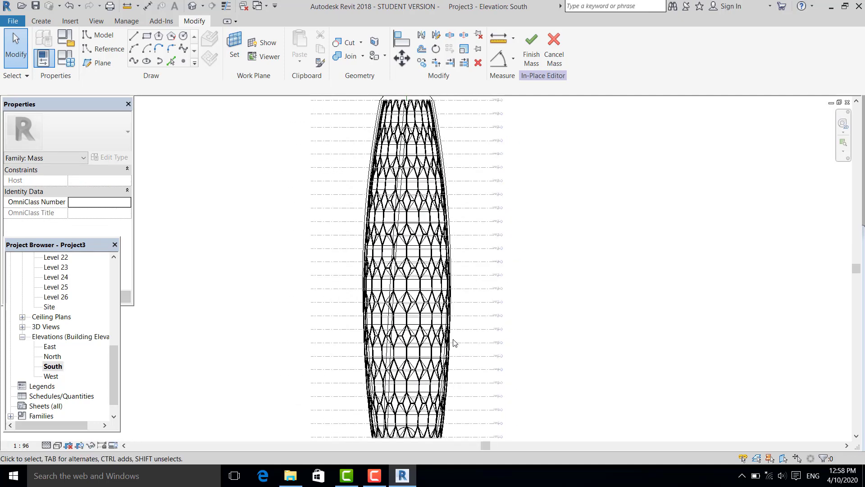
left_click(57, 446)
left_click(86, 423)
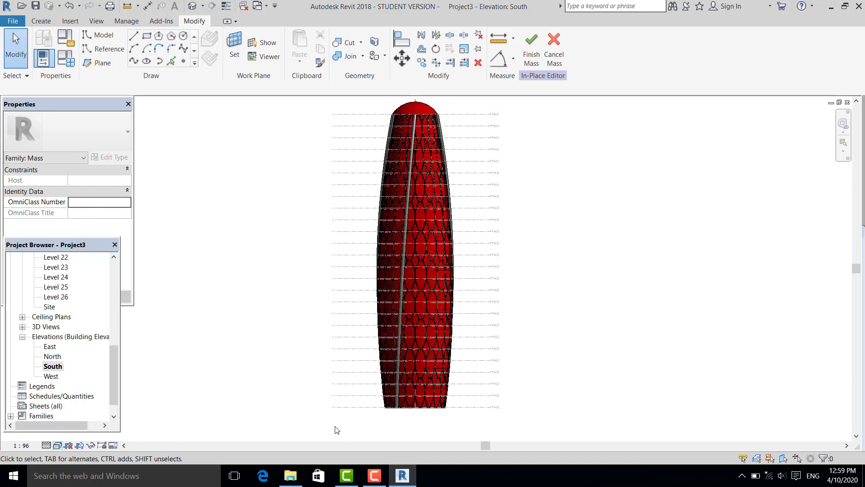
Examine the panel cladding and level lines at the tower's base in the South elevation.
scroll(419, 410, "up", 2)
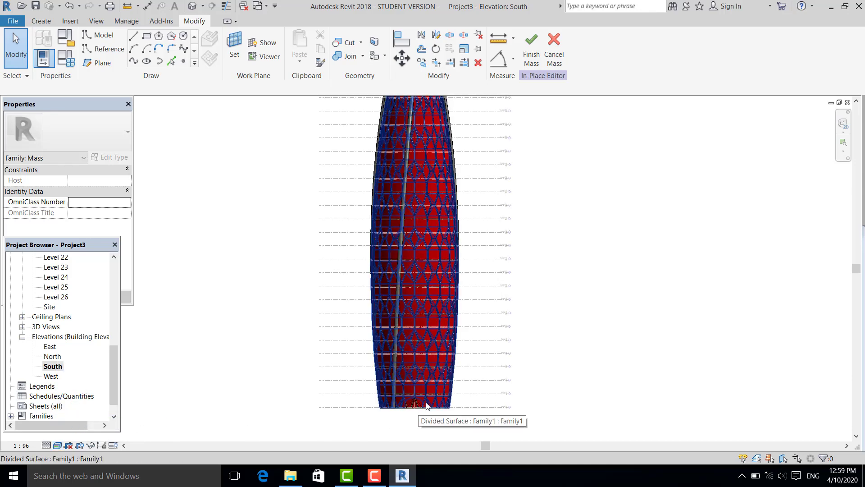
scroll(471, 354, "up", 3)
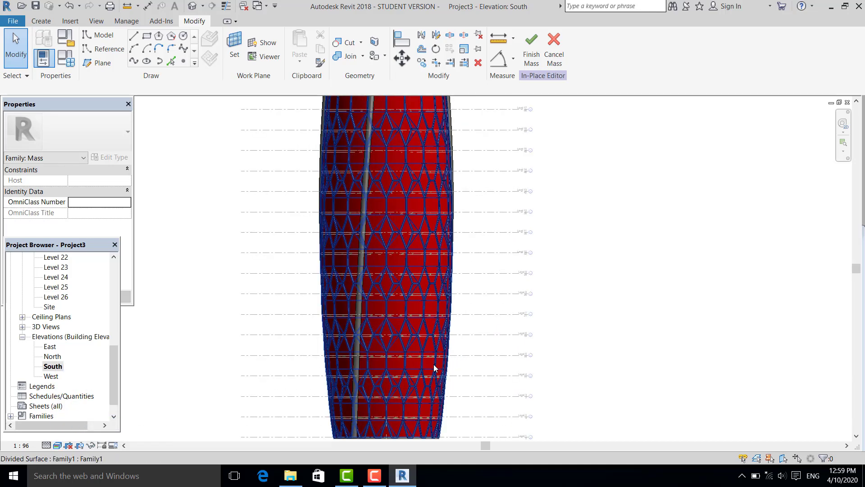
middle_click_drag(500, 370, 542, 327)
scroll(482, 411, "up", 3)
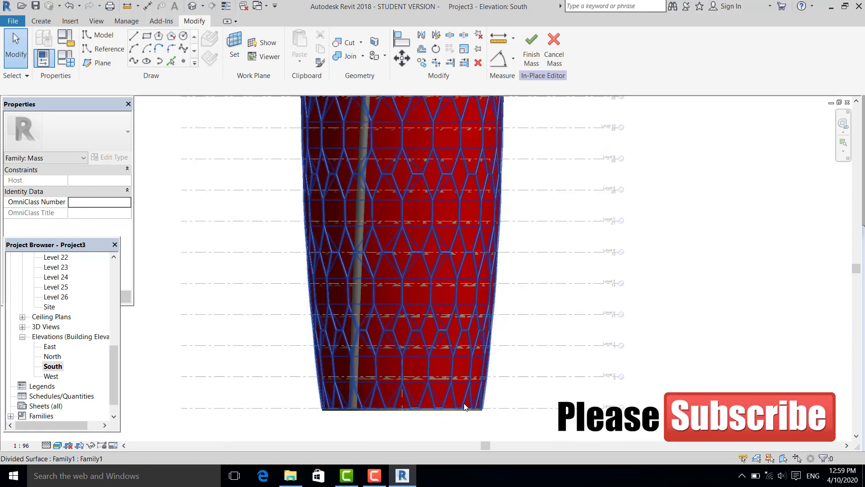
scroll(483, 413, "down", 2)
mouse_move(498, 407)
middle_mouse_down()
mouse_move(488, 414)
mouse_move(499, 392)
middle_mouse_up()
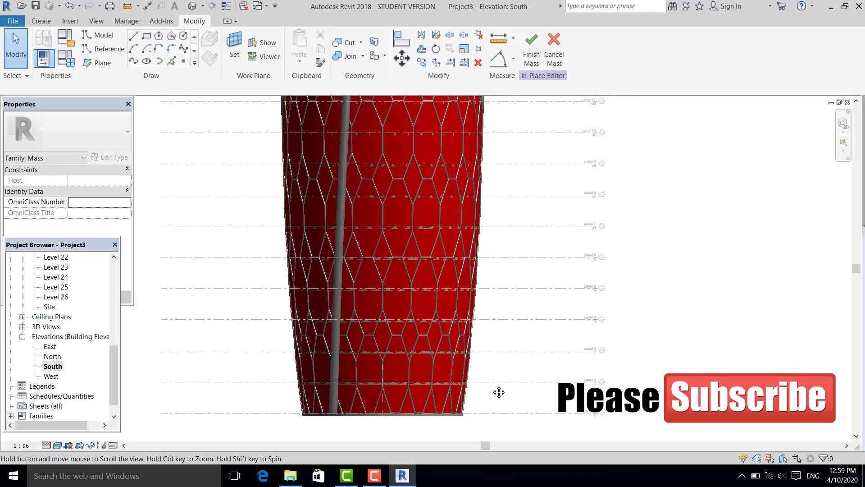
scroll(429, 413, "down", 1)
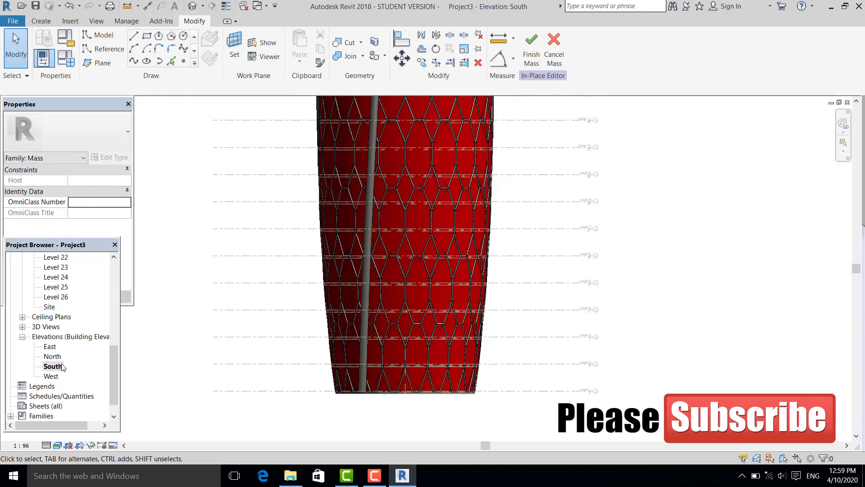
View the tower's outline in the Level 1 floor plan and in the Level 26 floor plan.
left_click_drag(111, 358, 115, 277)
double_click(53, 287)
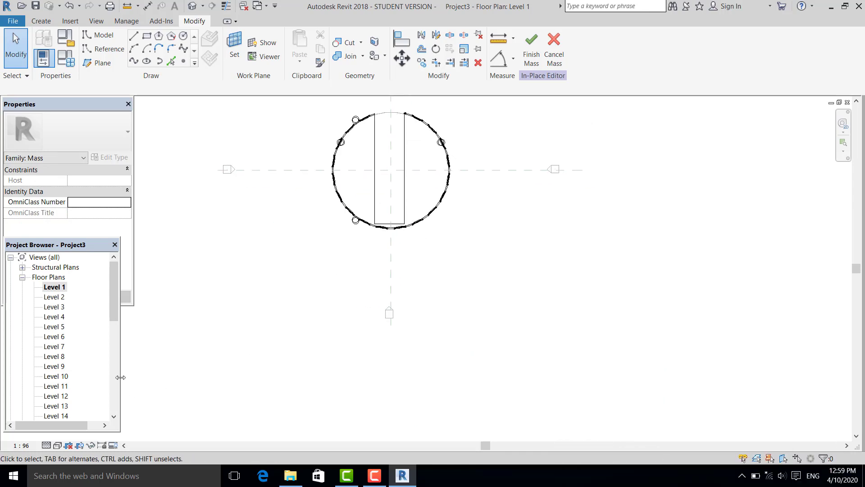
left_click_drag(111, 305, 111, 380)
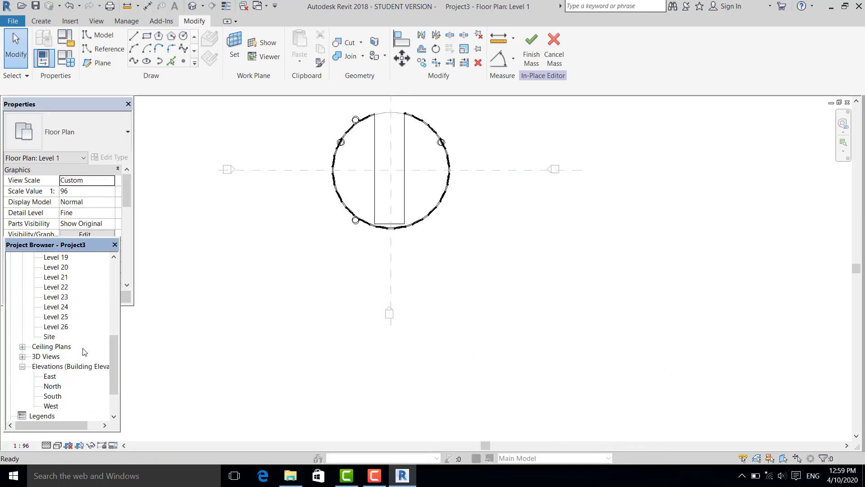
double_click(62, 327)
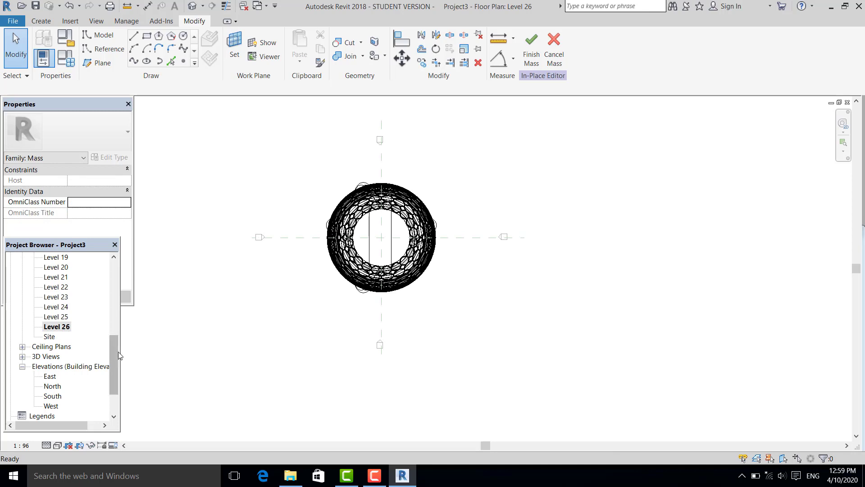
In the Level 1 floor plan, place a perspective camera south of the tower with its target beyond the north side, at a 1.7500 offset.
left_click_drag(116, 345, 123, 262)
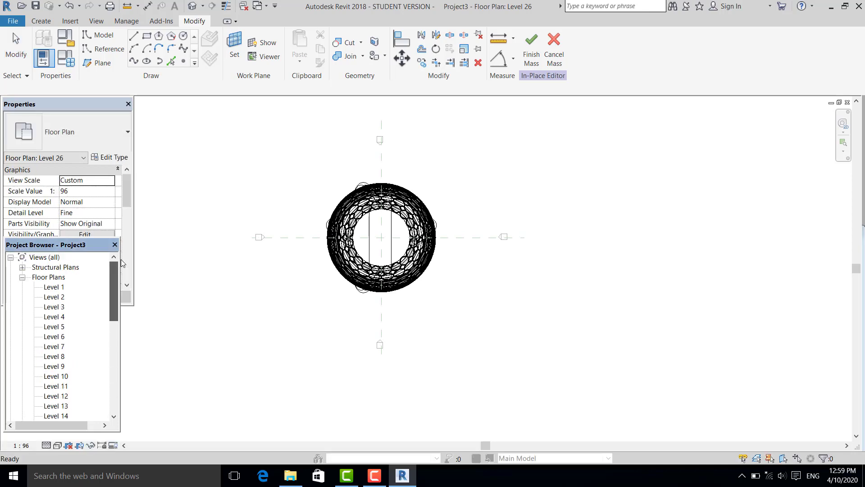
double_click(59, 287)
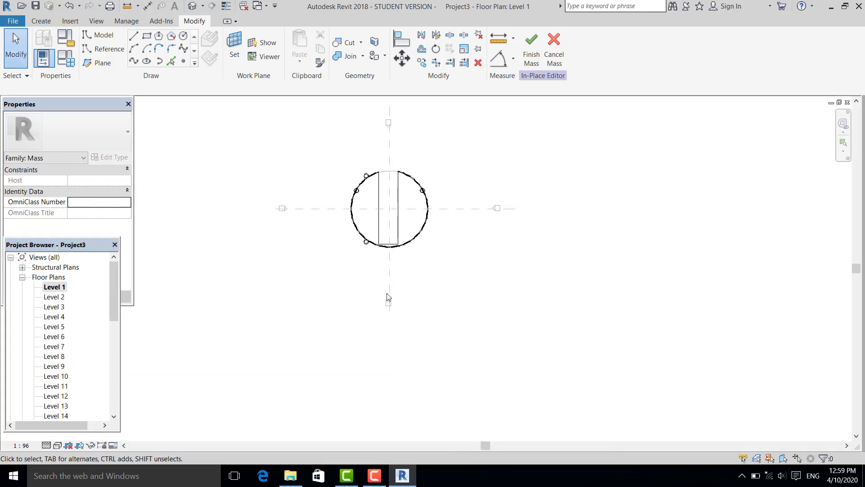
left_click(203, 6)
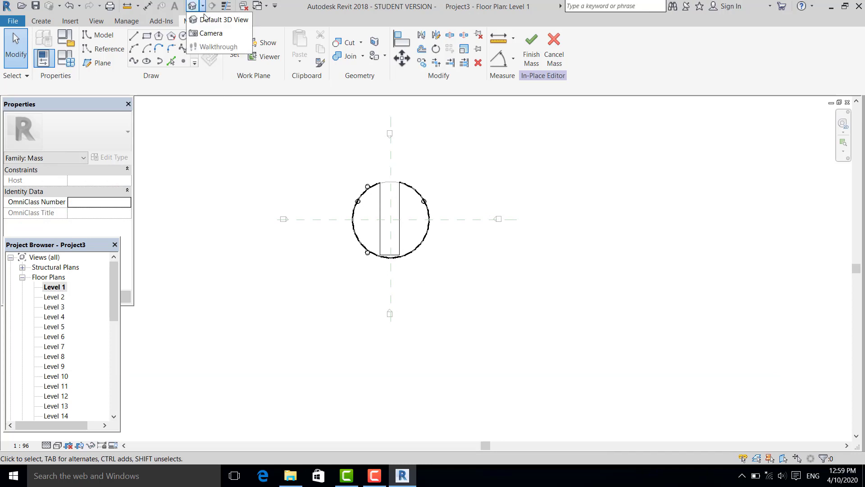
left_click(367, 214)
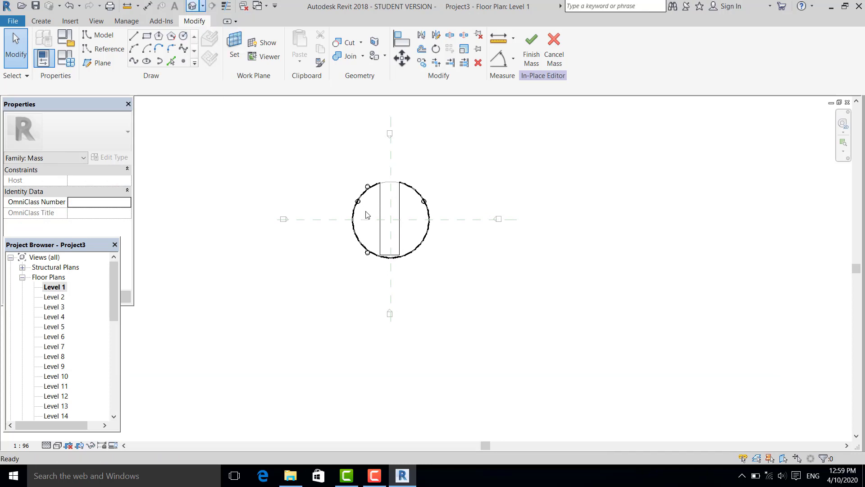
left_click(389, 353)
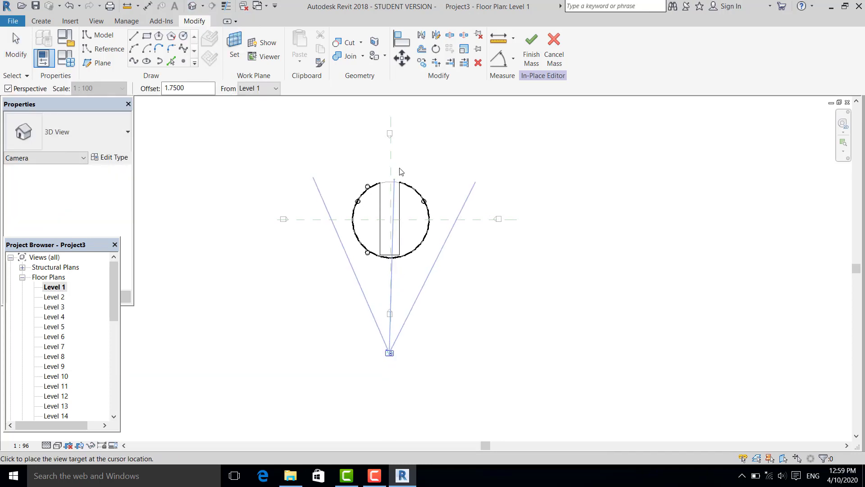
left_click(392, 112)
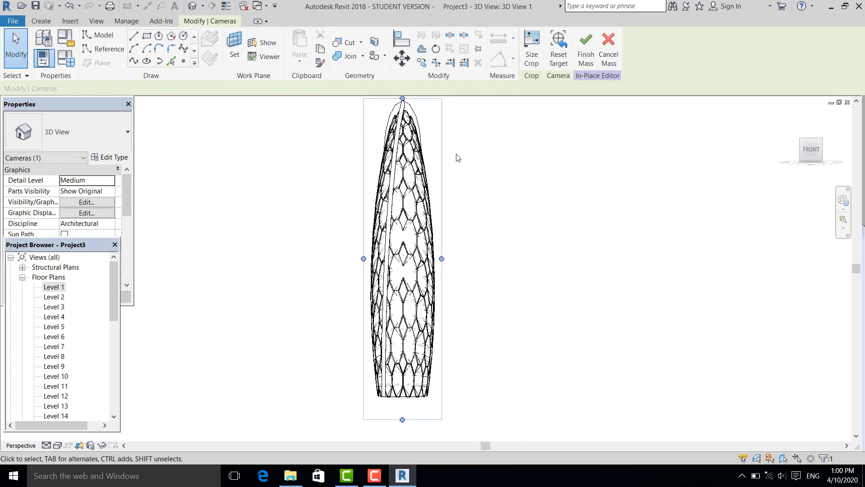
left_click(520, 144)
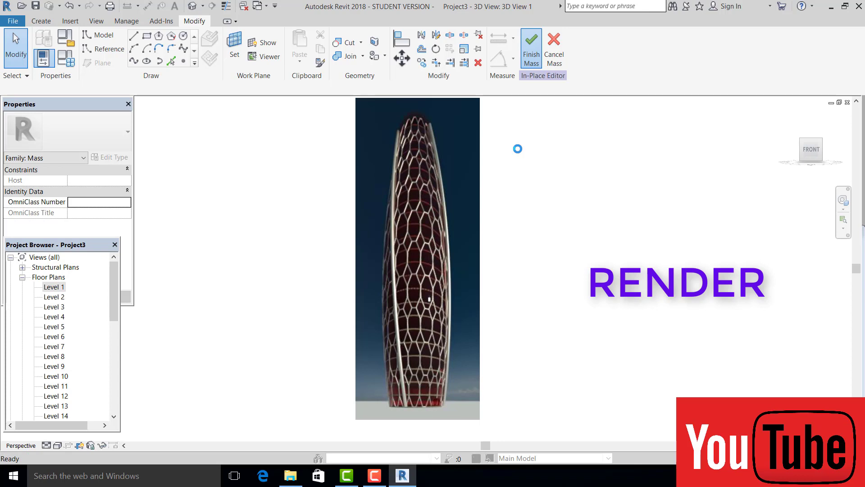
Finish the tower's in-place mass and leave nothing selected in the camera view.
left_click(380, 481)
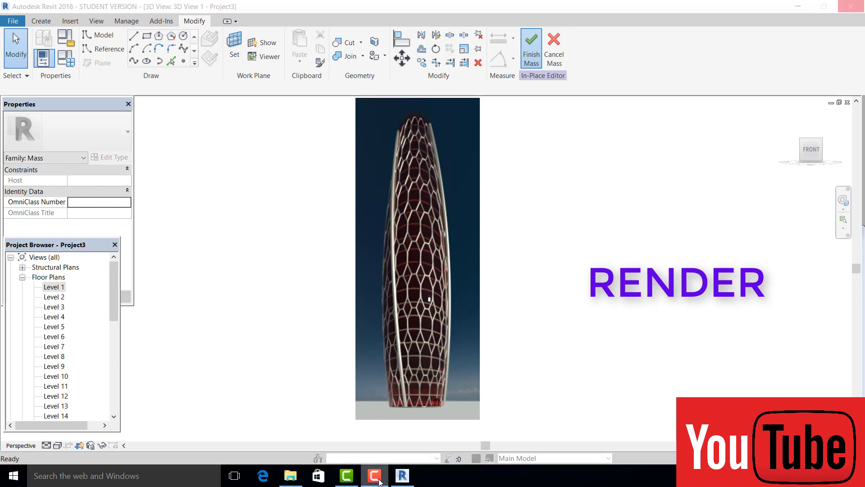
left_click(586, 284)
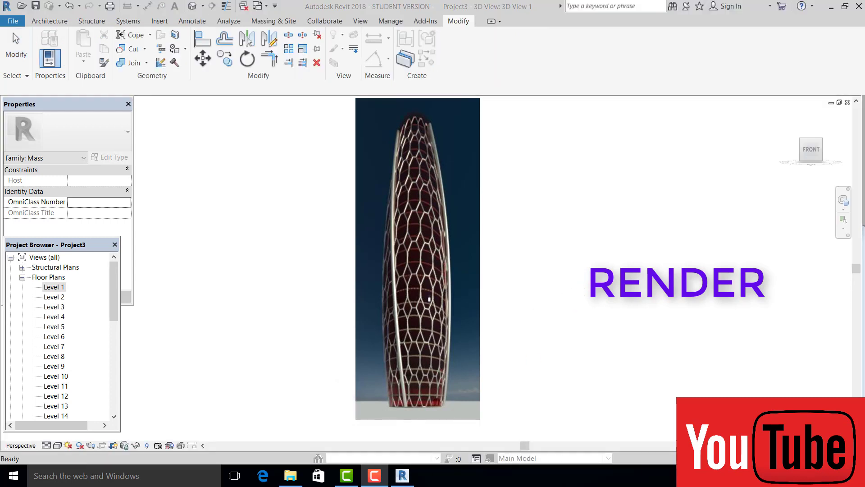
key("Escape")
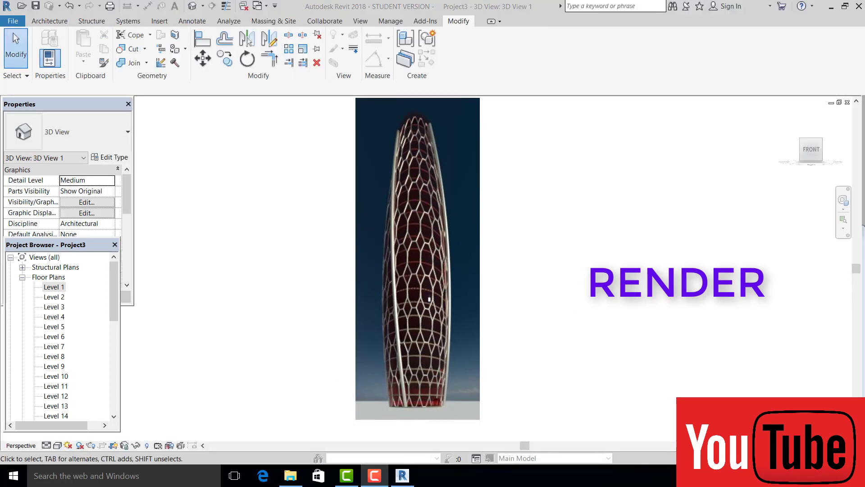